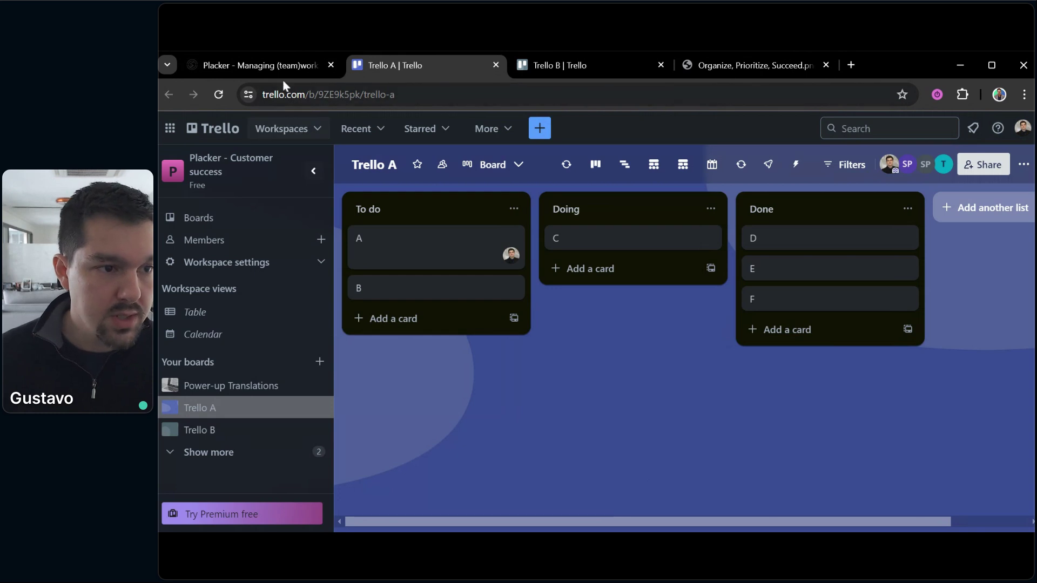
View the Placker overview page and return to the Trello A board.
{"action": "left_click", "coordinate": [247, 65]}
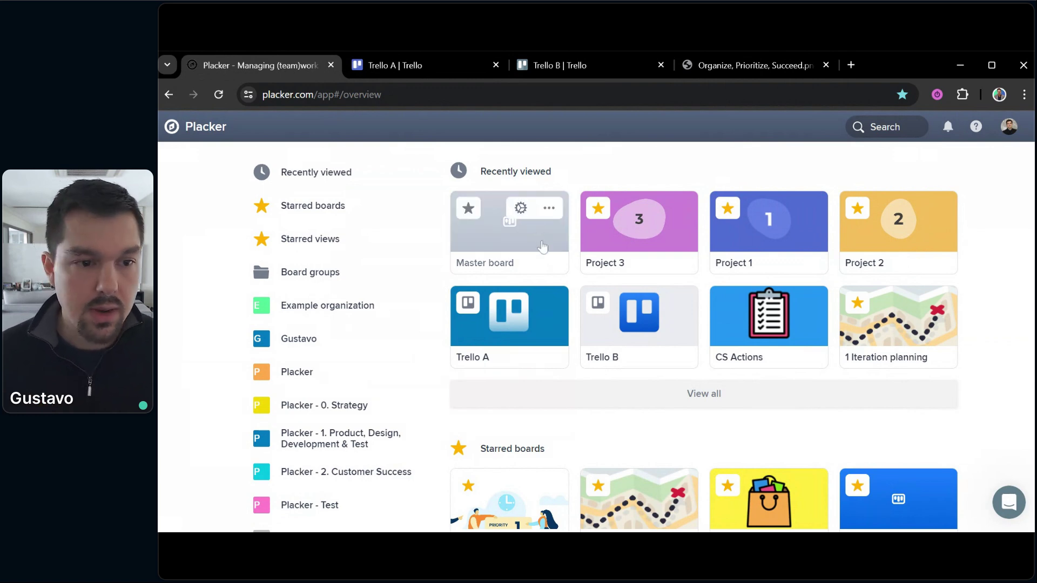
{"action": "left_click", "coordinate": [419, 61]}
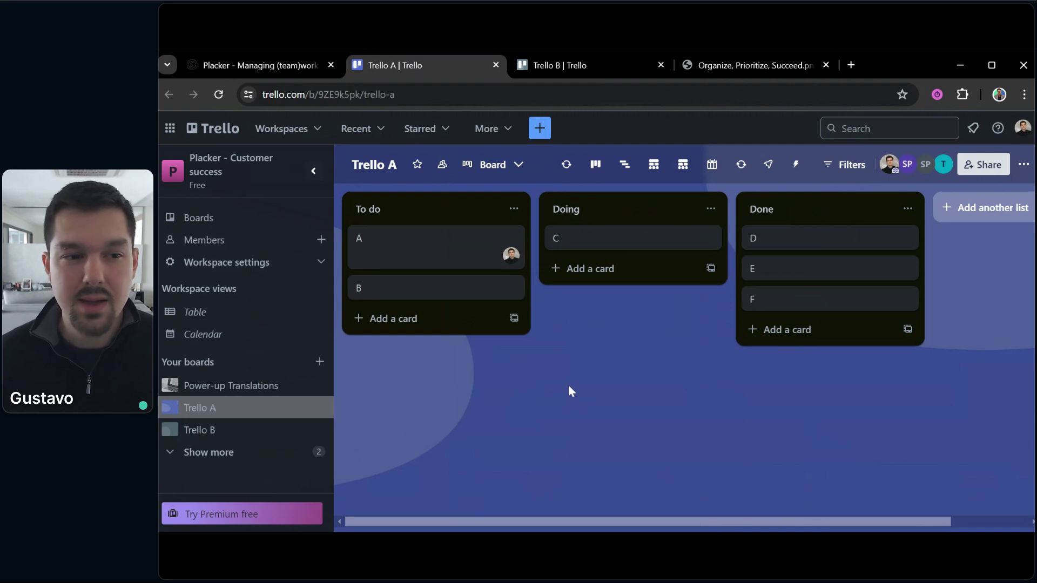
{"action": "left_click", "coordinate": [372, 165]}
{"action": "left_click", "coordinate": [644, 396]}
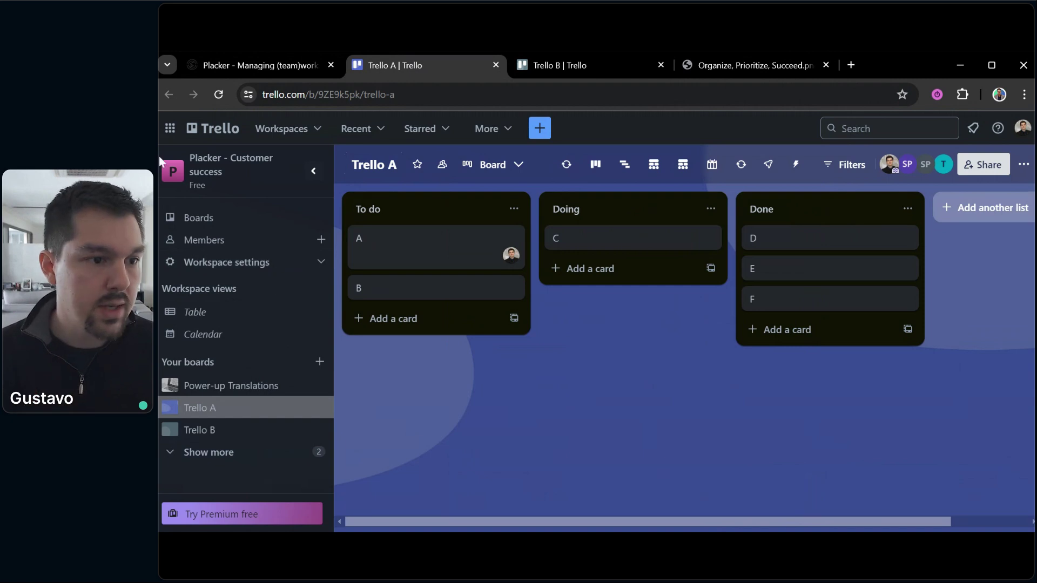
Open the Trello B board from the Trello boards page, look over its lists, and return to Trello A.
{"action": "left_click", "coordinate": [214, 129]}
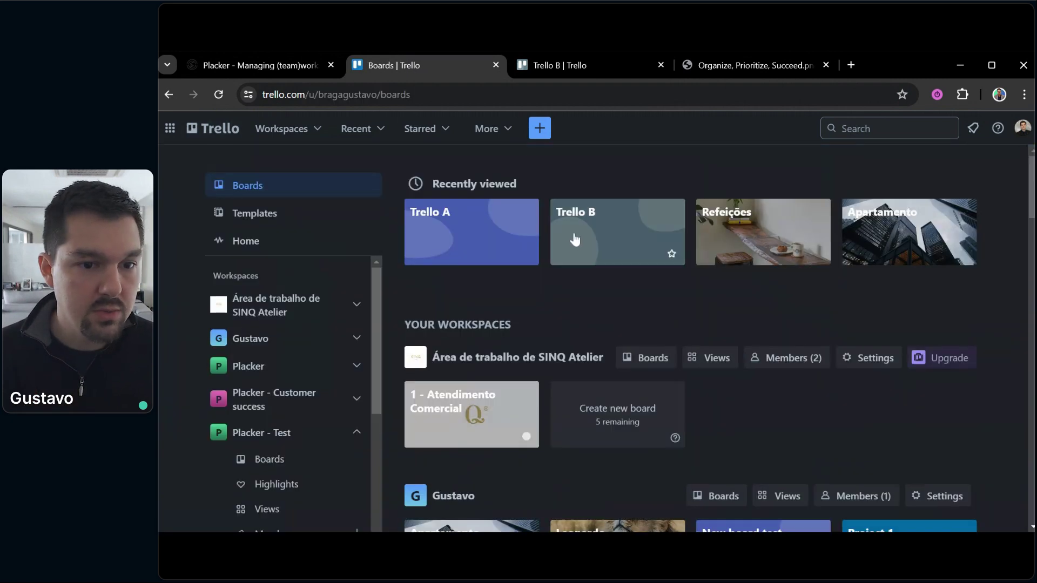
{"action": "left_click", "coordinate": [574, 239]}
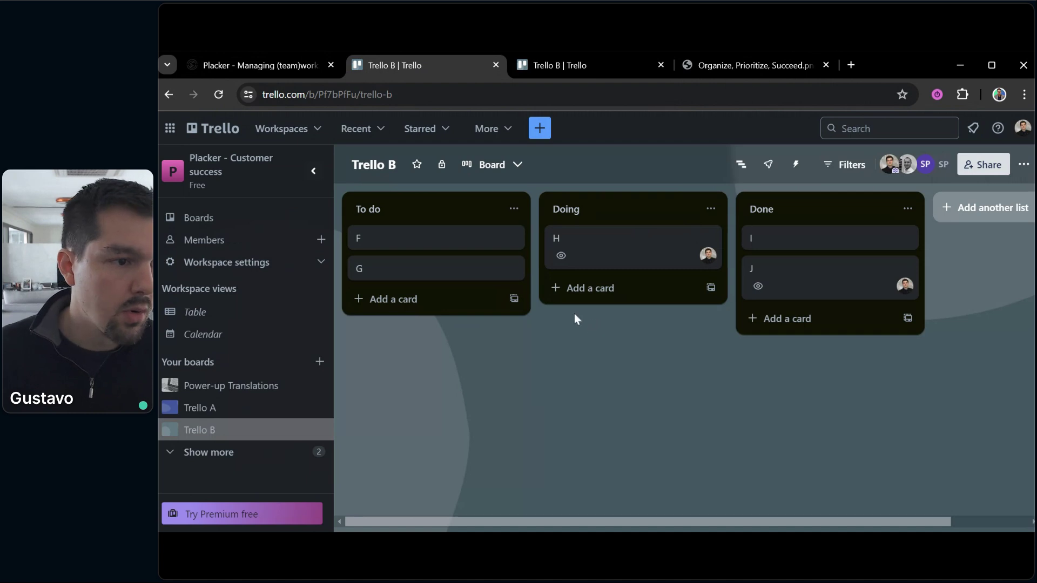
{"action": "left_click", "coordinate": [222, 410]}
{"action": "left_click", "coordinate": [222, 430]}
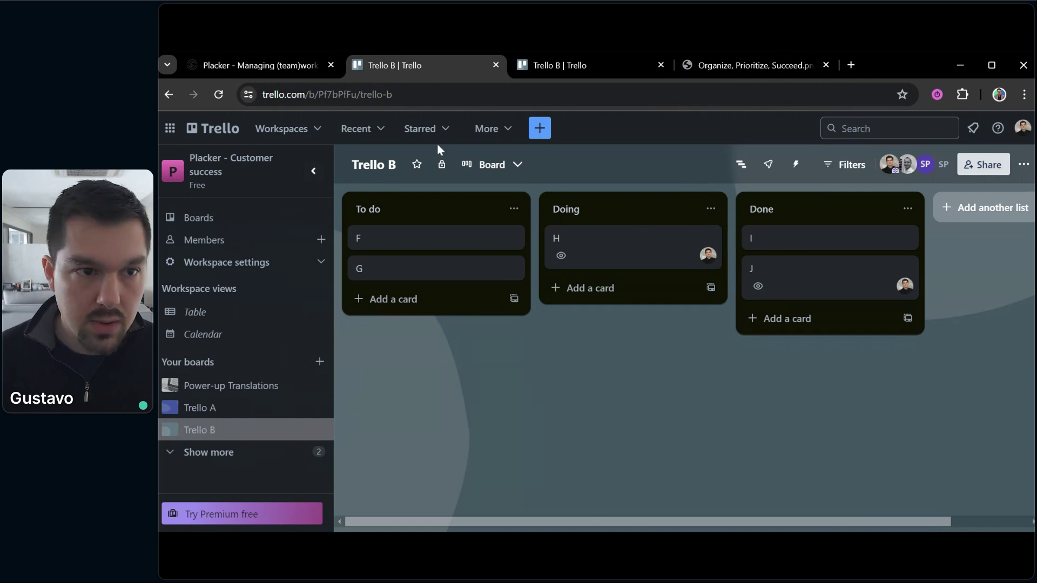
{"action": "left_click", "coordinate": [579, 63]}
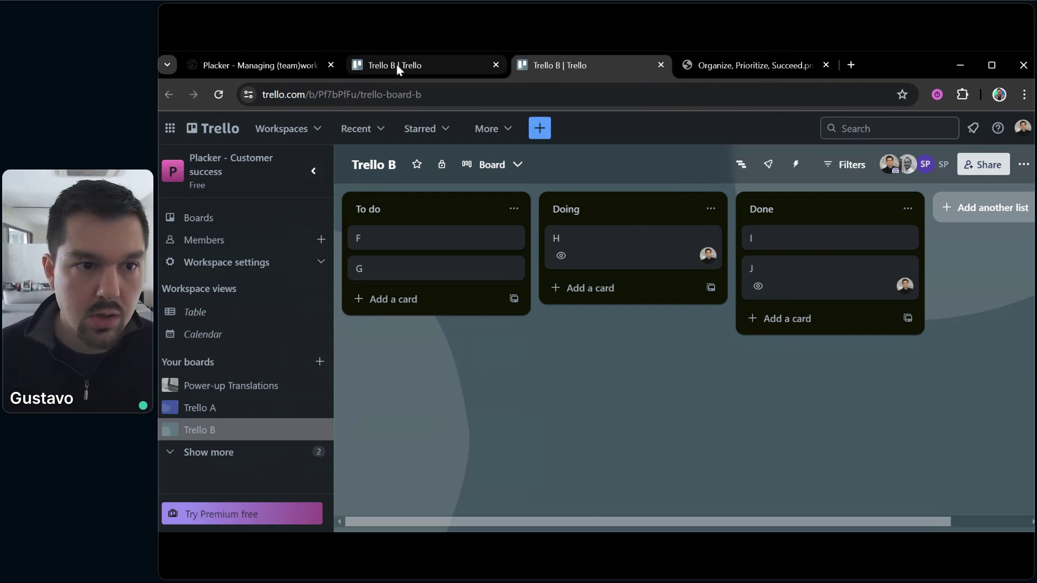
{"action": "left_click", "coordinate": [397, 70]}
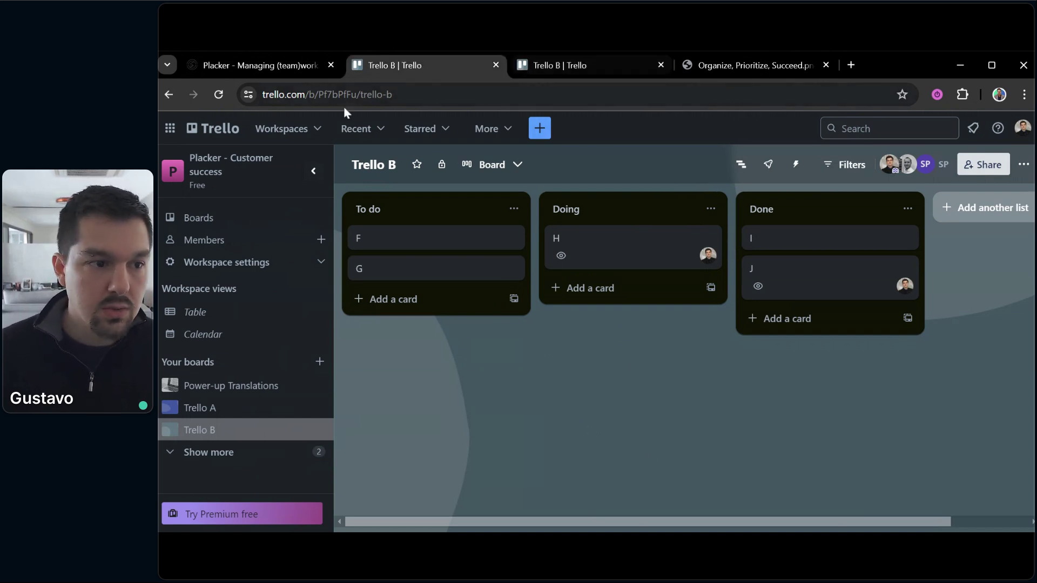
{"action": "left_click", "coordinate": [226, 407]}
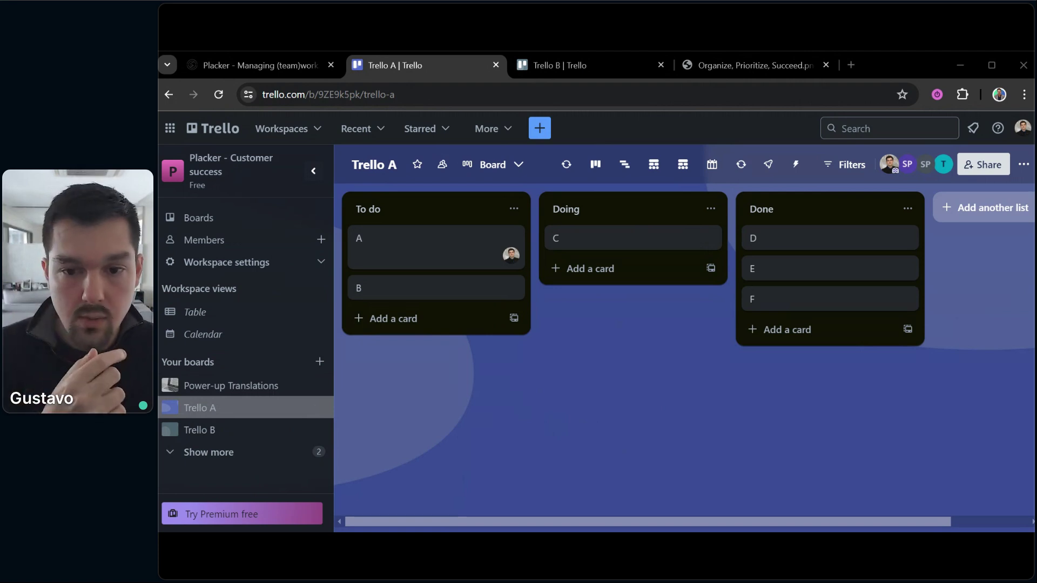
Examine the Power-Ups and Placker features enabled on the Trello A board.
{"action": "left_click", "coordinate": [768, 165]}
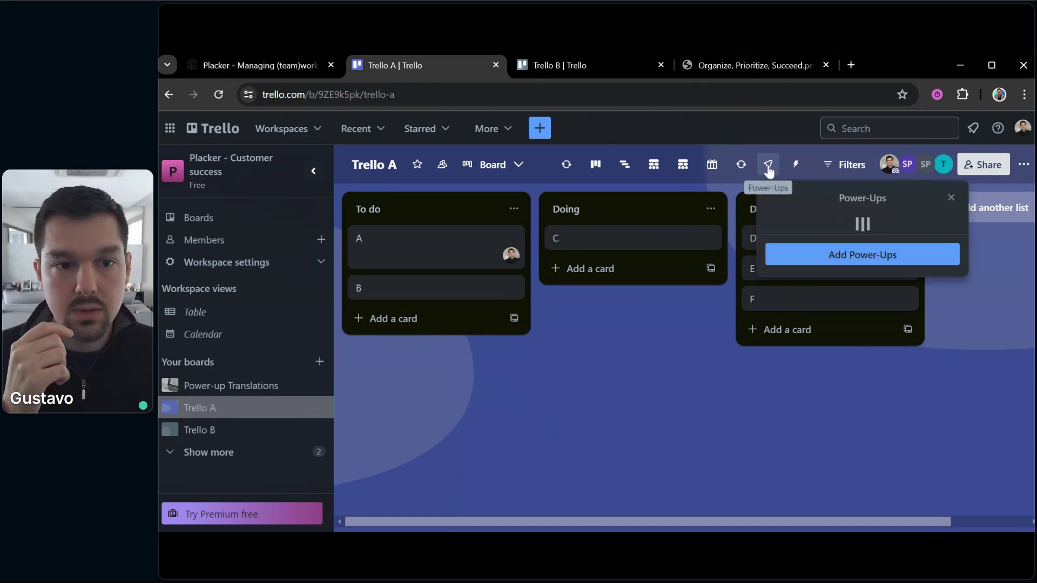
{"action": "scroll", "coordinate": [828, 333], "scroll_direction": "down", "scroll_amount": 3}
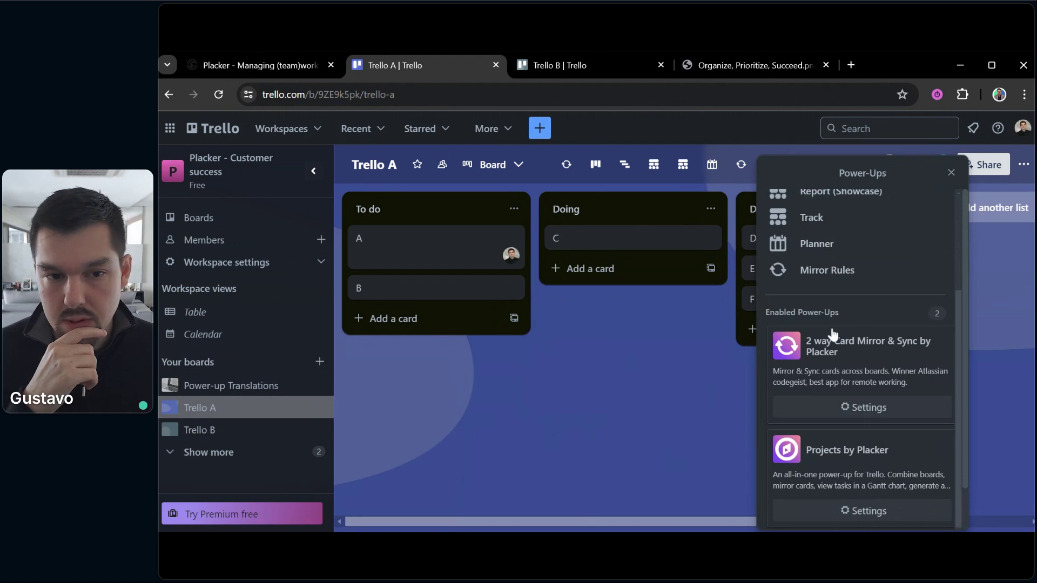
{"action": "scroll", "coordinate": [833, 243], "scroll_direction": "up", "scroll_amount": 3}
{"action": "left_click", "coordinate": [950, 173]}
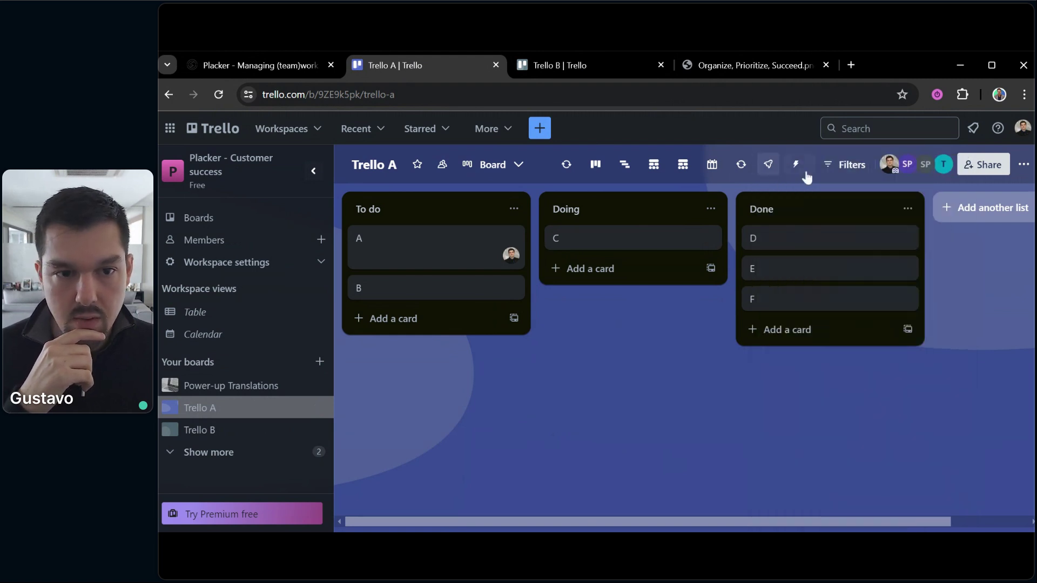
{"action": "left_click", "coordinate": [768, 165]}
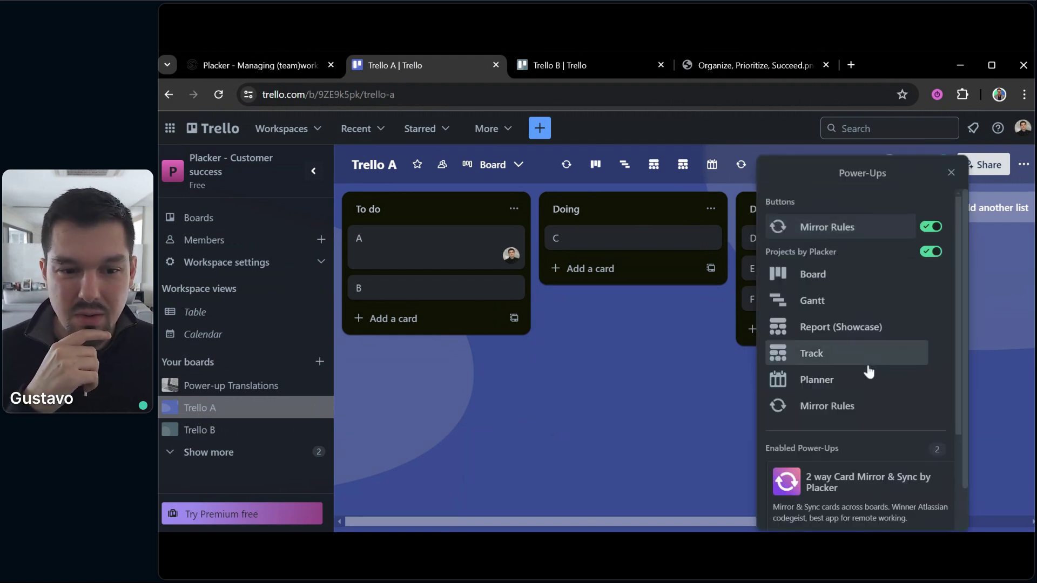
{"action": "scroll", "coordinate": [867, 367], "scroll_direction": "down", "scroll_amount": 3}
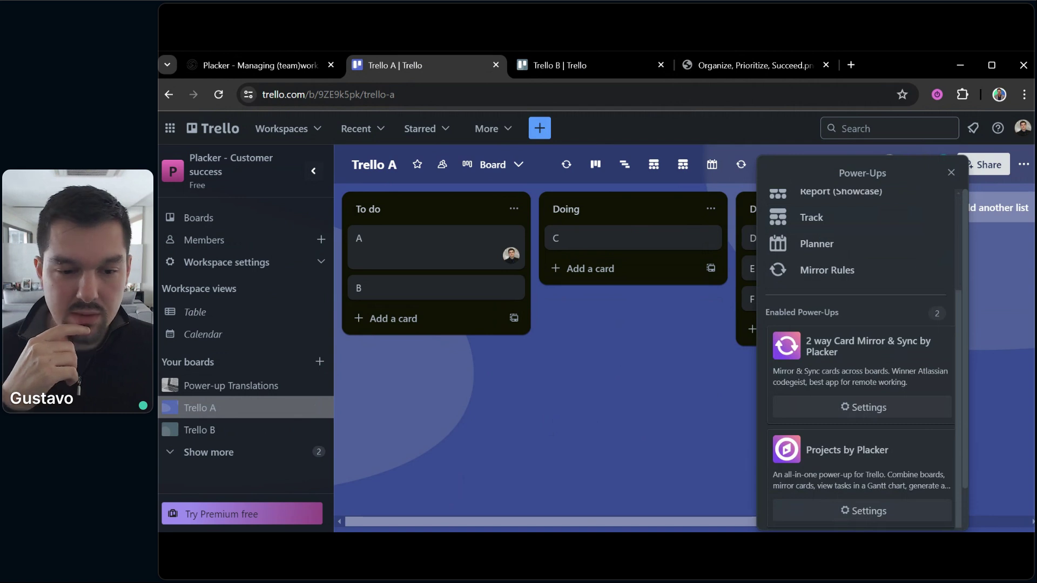
{"action": "left_click", "coordinate": [655, 399]}
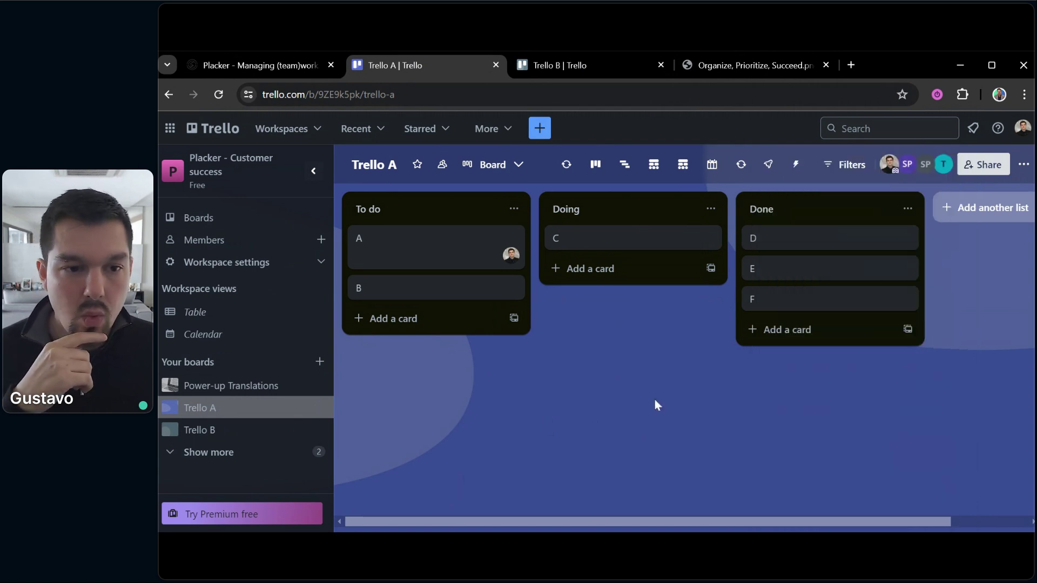
Open Placker's Board view inside Trello A, look over the cards, and close it.
{"action": "left_click", "coordinate": [601, 174]}
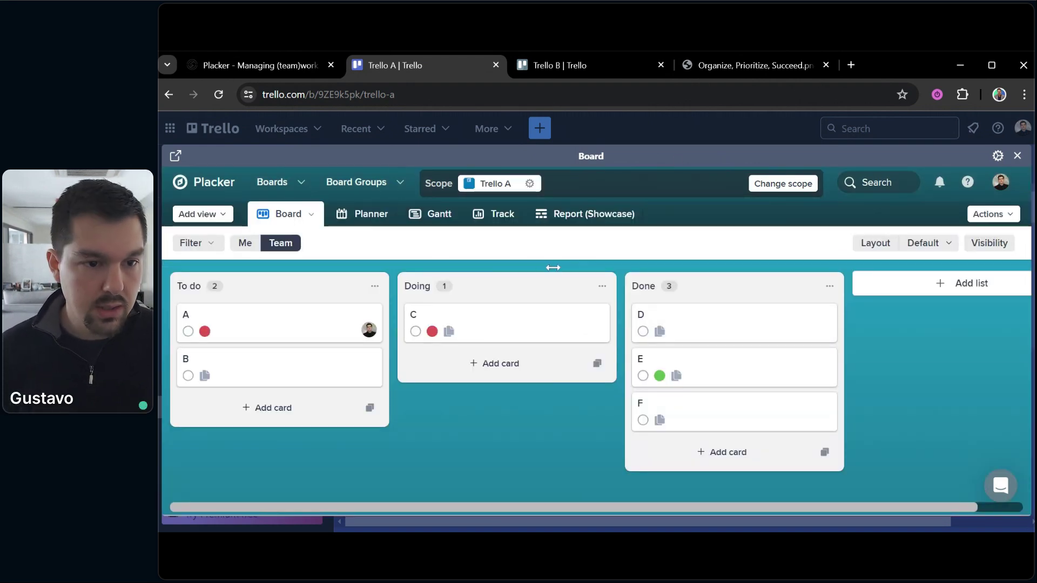
{"action": "left_click_drag", "start_coordinate": [561, 439], "coordinate": [620, 468]}
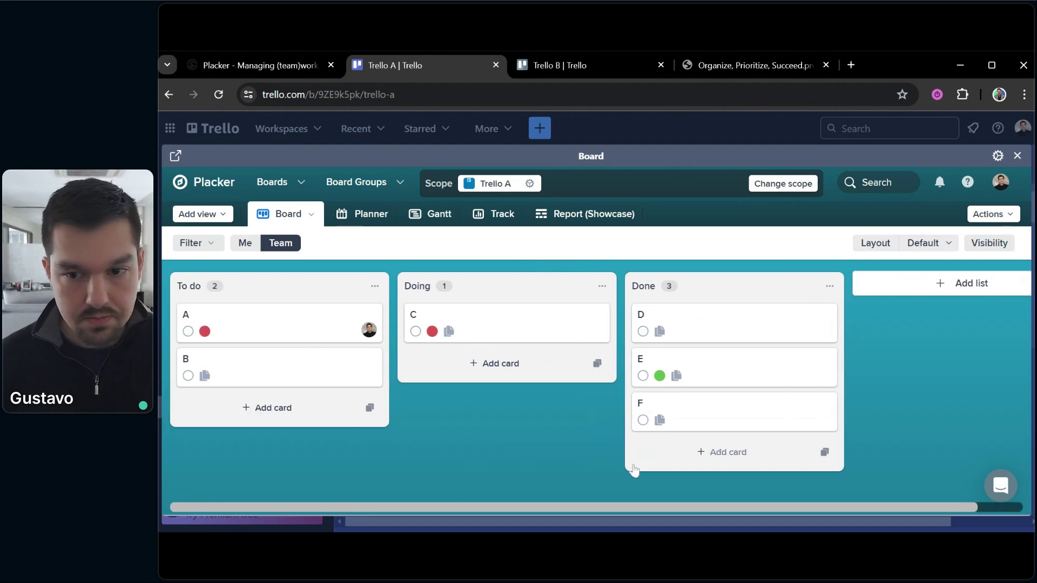
{"action": "left_click", "coordinate": [1016, 157]}
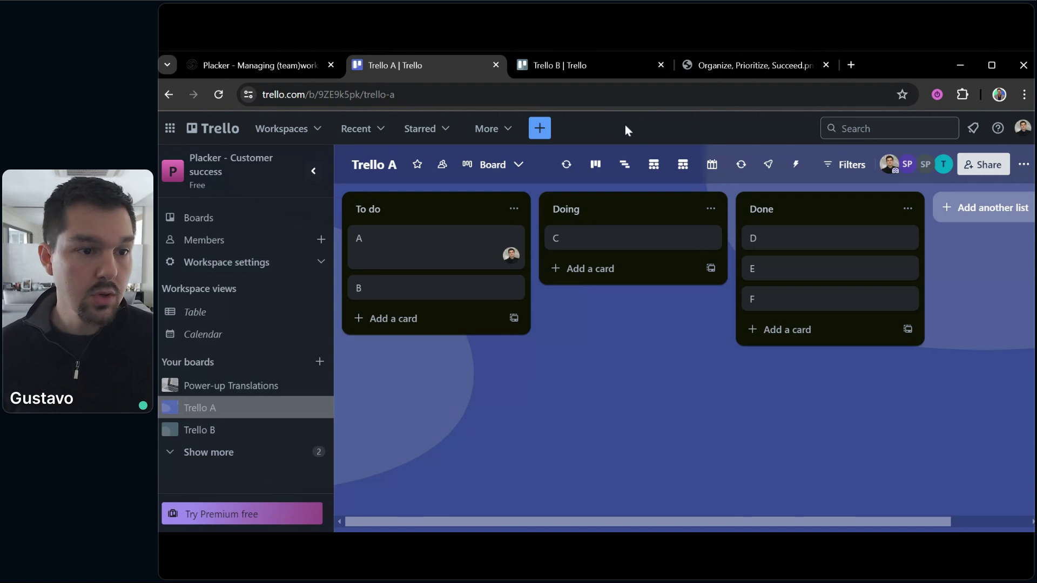
Check the Placker overview for recently viewed boards, and reopen Placker's Board view inside Trello A.
{"action": "left_click", "coordinate": [260, 65]}
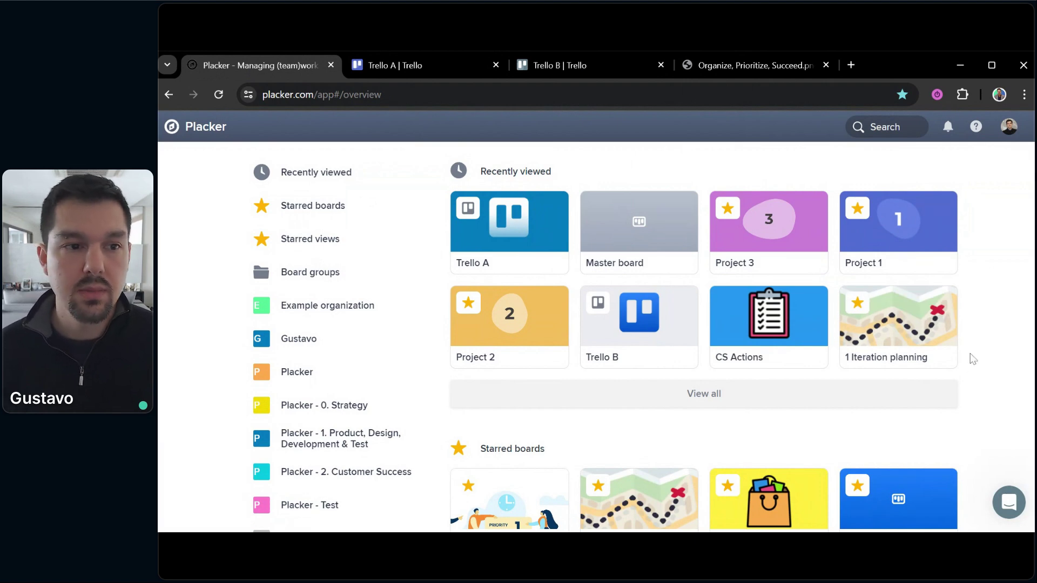
{"action": "left_click", "coordinate": [391, 64]}
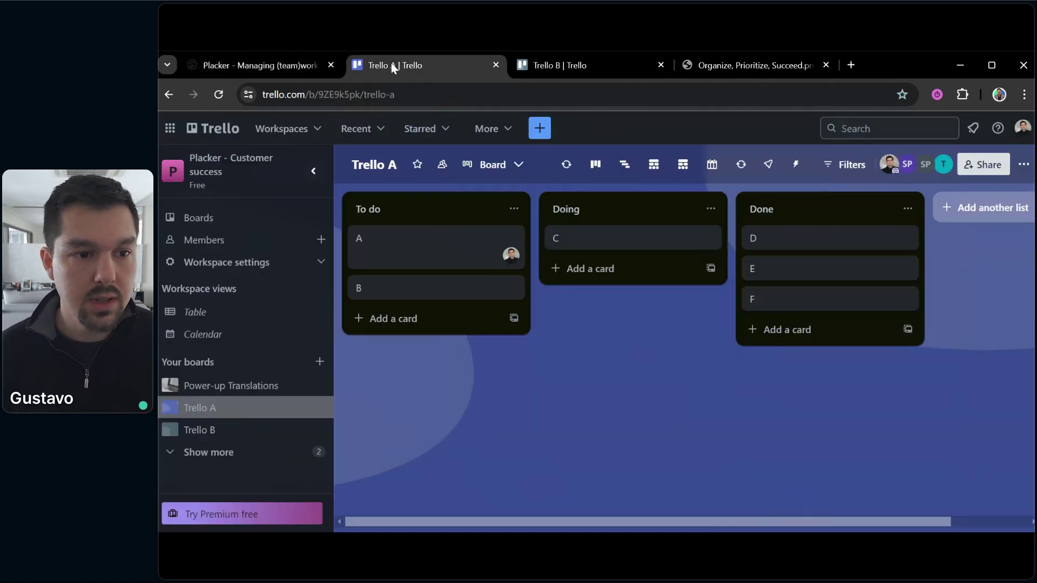
{"action": "left_click", "coordinate": [594, 166]}
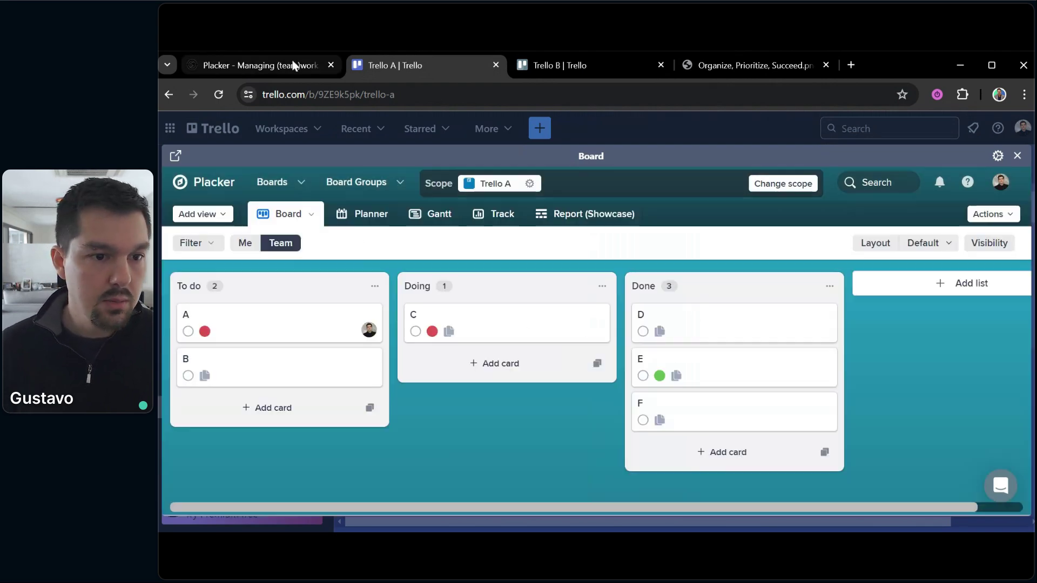
Switch to Placker, open the Project 1 board, and extend its scope with Project 2 and Project 3.
{"action": "left_click", "coordinate": [294, 65]}
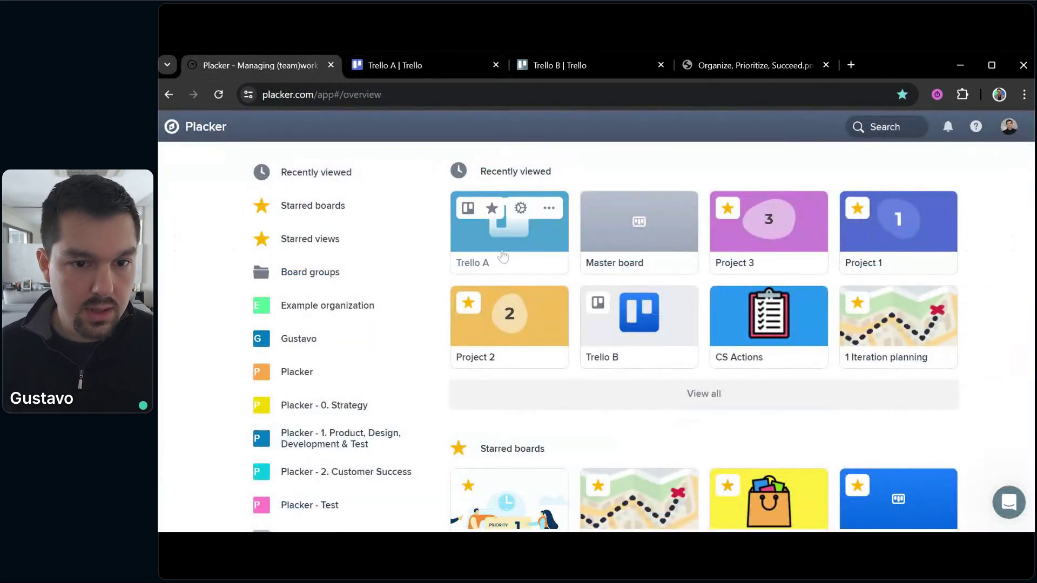
{"action": "left_click", "coordinate": [861, 242]}
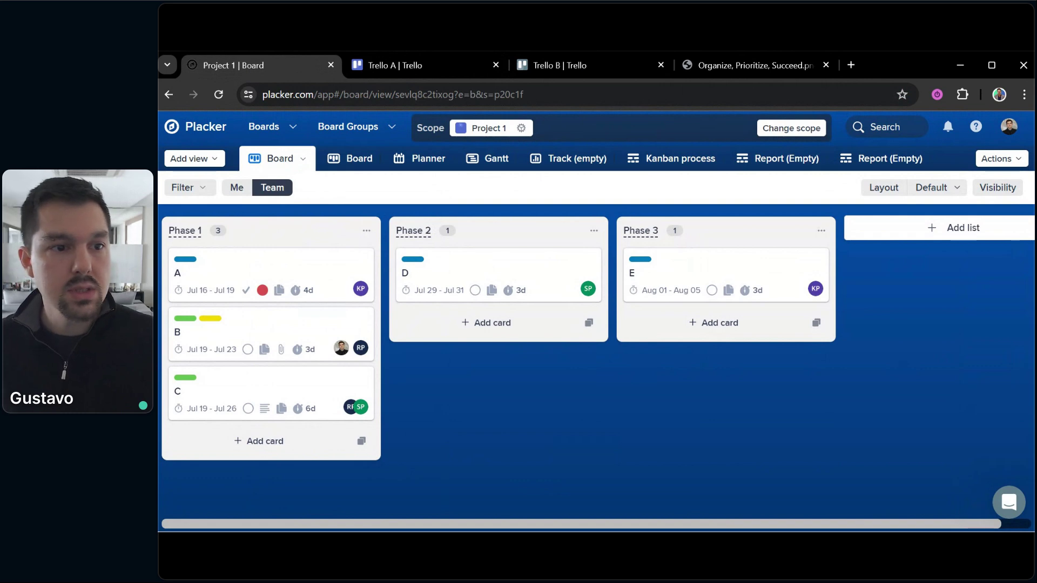
{"action": "left_click", "coordinate": [429, 132]}
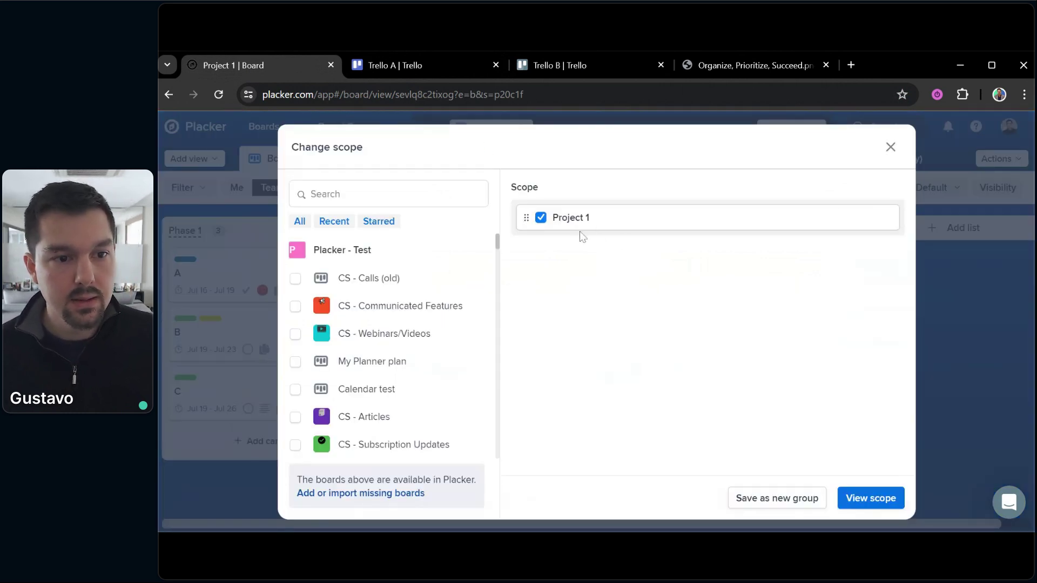
{"action": "scroll", "coordinate": [432, 341], "scroll_direction": "down", "scroll_amount": 4}
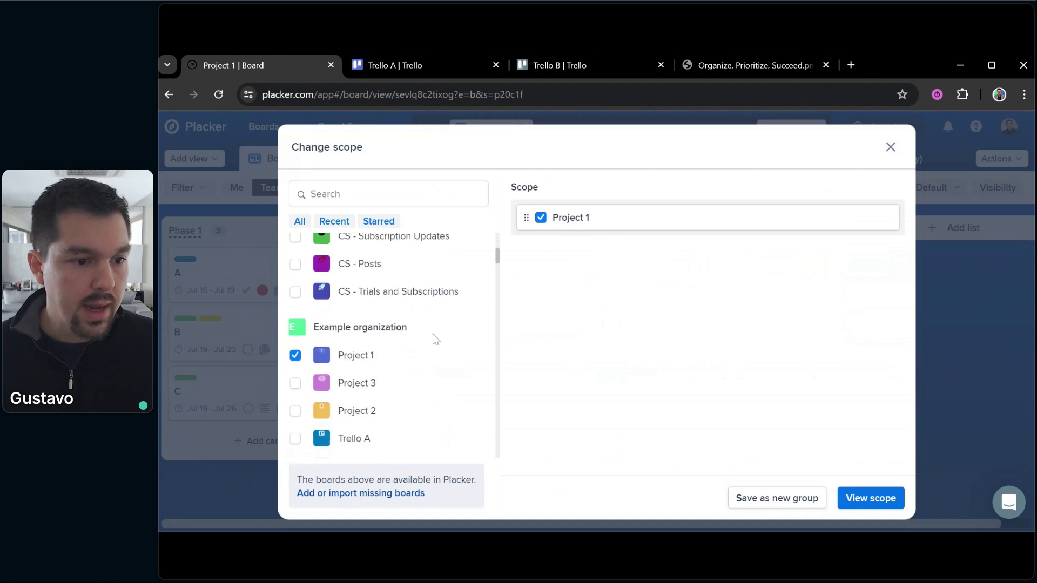
{"action": "scroll", "coordinate": [378, 342], "scroll_direction": "down", "scroll_amount": 1}
{"action": "left_click", "coordinate": [295, 342]}
{"action": "left_click", "coordinate": [295, 314]}
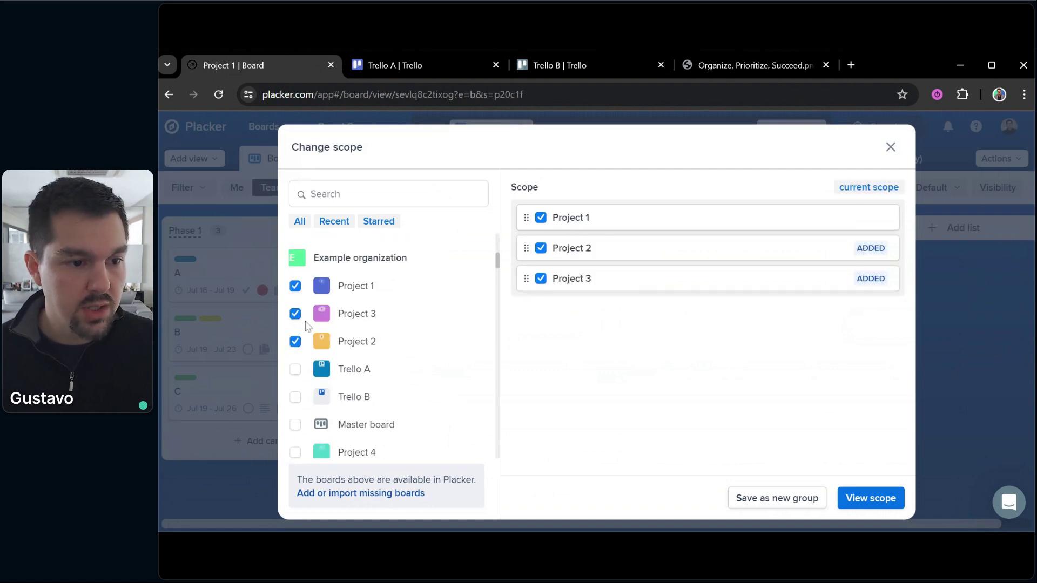
{"action": "scroll", "coordinate": [338, 378], "scroll_direction": "down", "scroll_amount": 1}
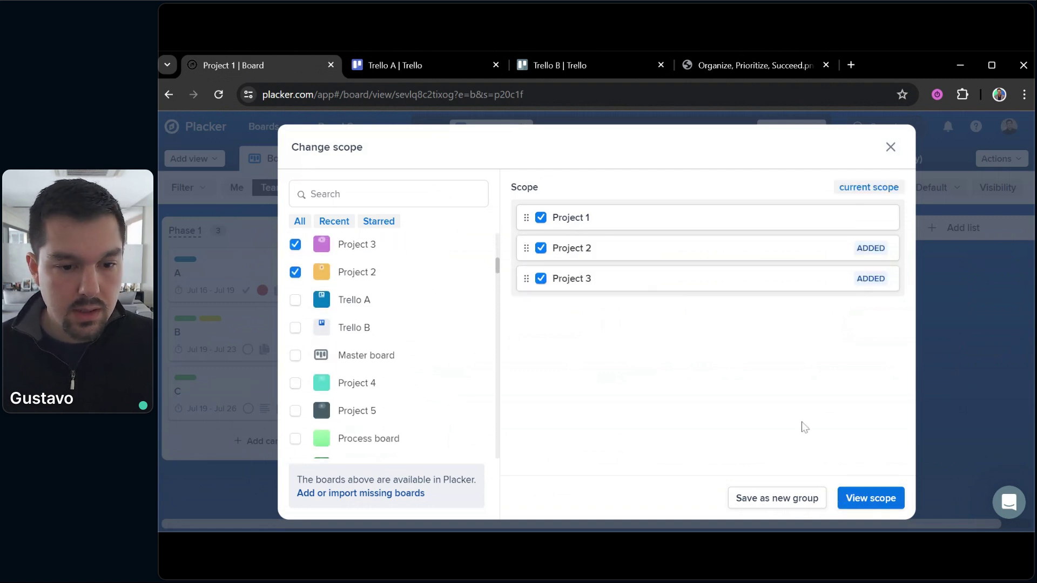
{"action": "left_click", "coordinate": [869, 498]}
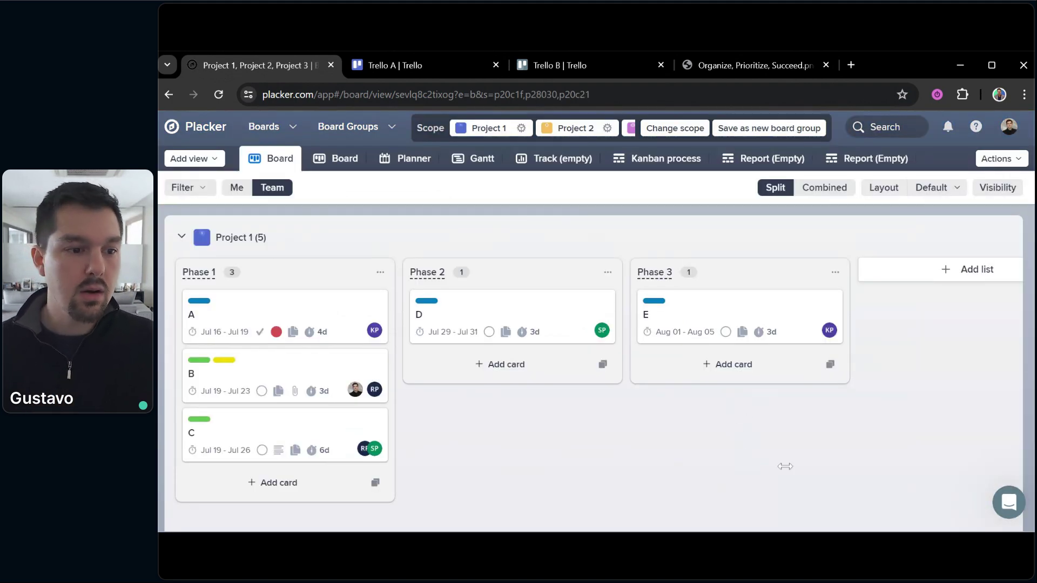
Review the lists and cards of Project 1, Project 2 and Project 3 in the split board view.
{"action": "scroll", "coordinate": [810, 428], "scroll_direction": "down", "scroll_amount": 6}
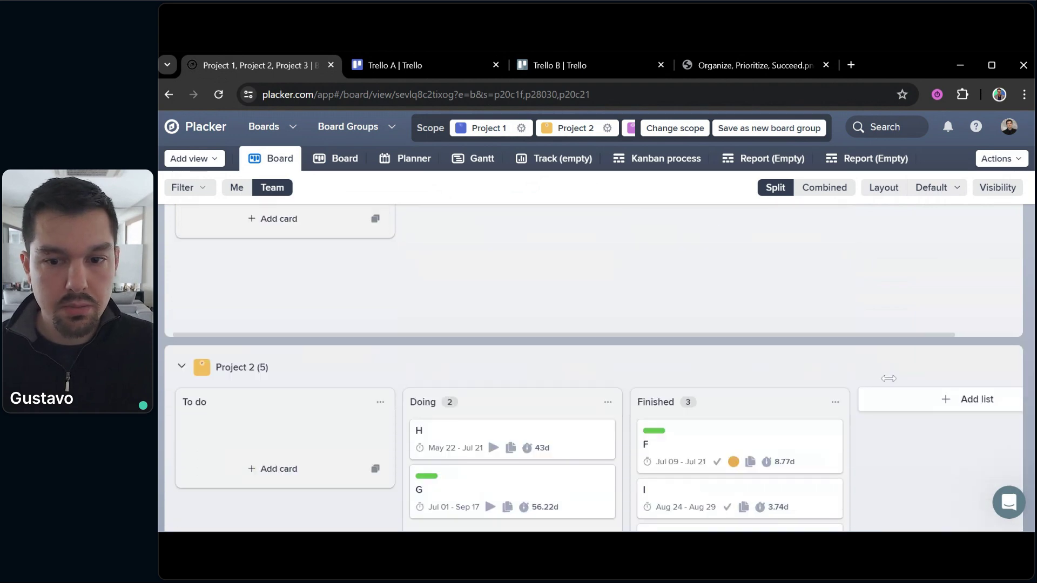
{"action": "scroll", "coordinate": [896, 370], "scroll_direction": "down", "scroll_amount": 8}
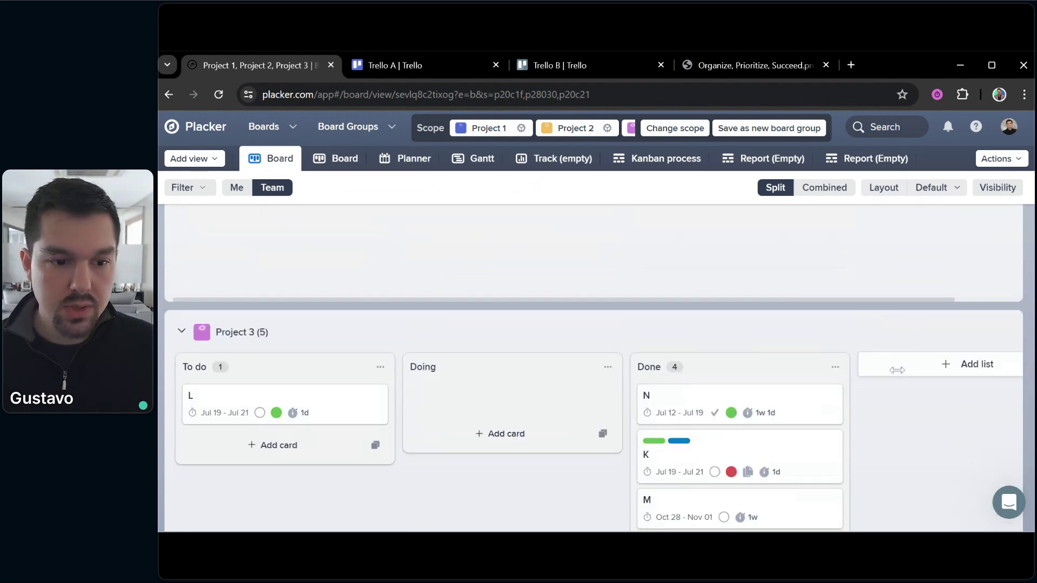
{"action": "scroll", "coordinate": [891, 372], "scroll_direction": "down", "scroll_amount": 2}
{"action": "scroll", "coordinate": [886, 363], "scroll_direction": "up", "scroll_amount": 12}
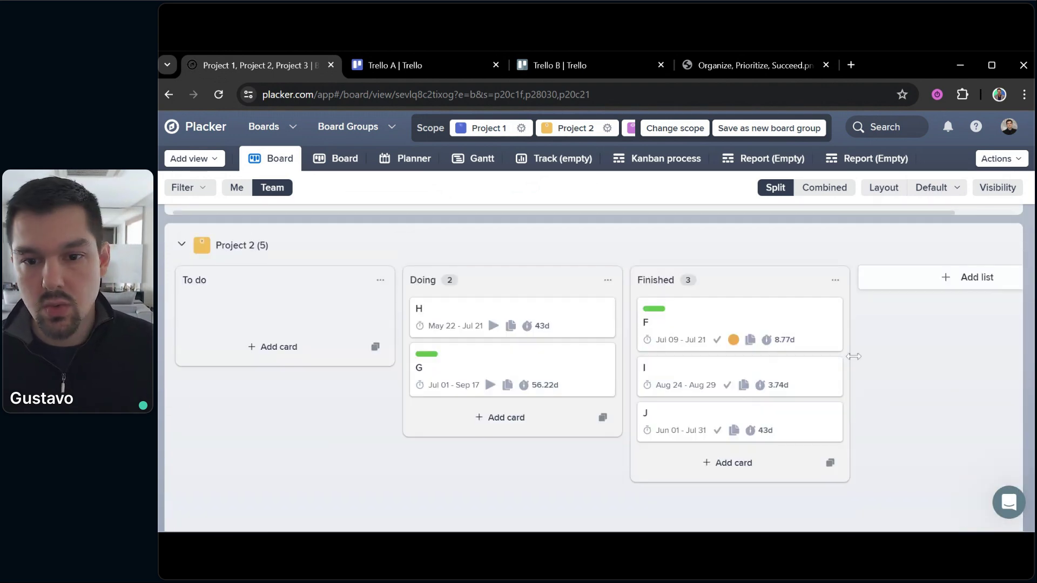
{"action": "scroll", "coordinate": [847, 356], "scroll_direction": "up", "scroll_amount": 3}
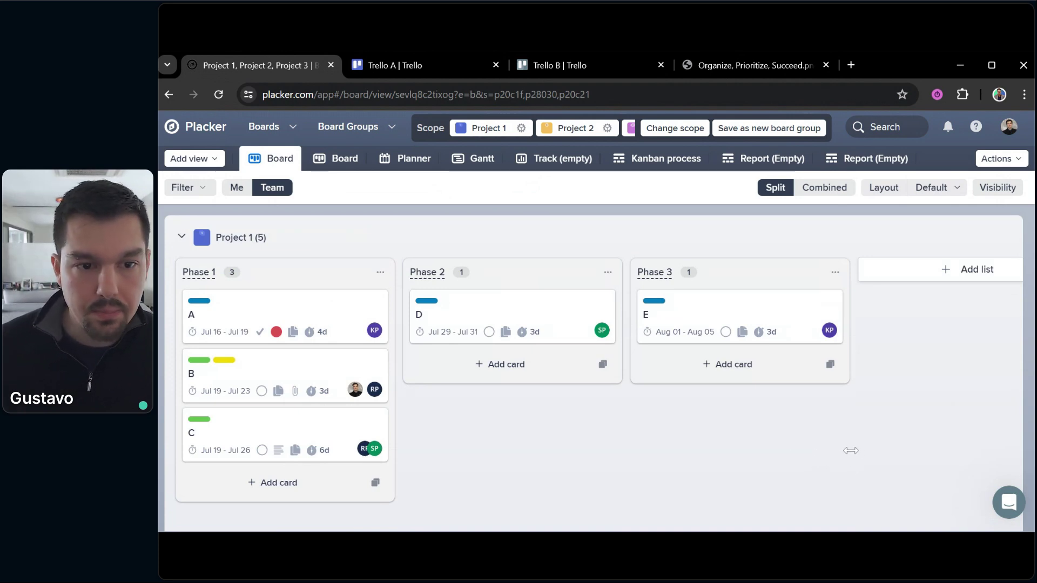
Switch the three-project board to Combined mode and look over the merged lists.
{"action": "left_click", "coordinate": [824, 188]}
{"action": "scroll", "coordinate": [666, 452], "scroll_direction": "right", "scroll_amount": 10}
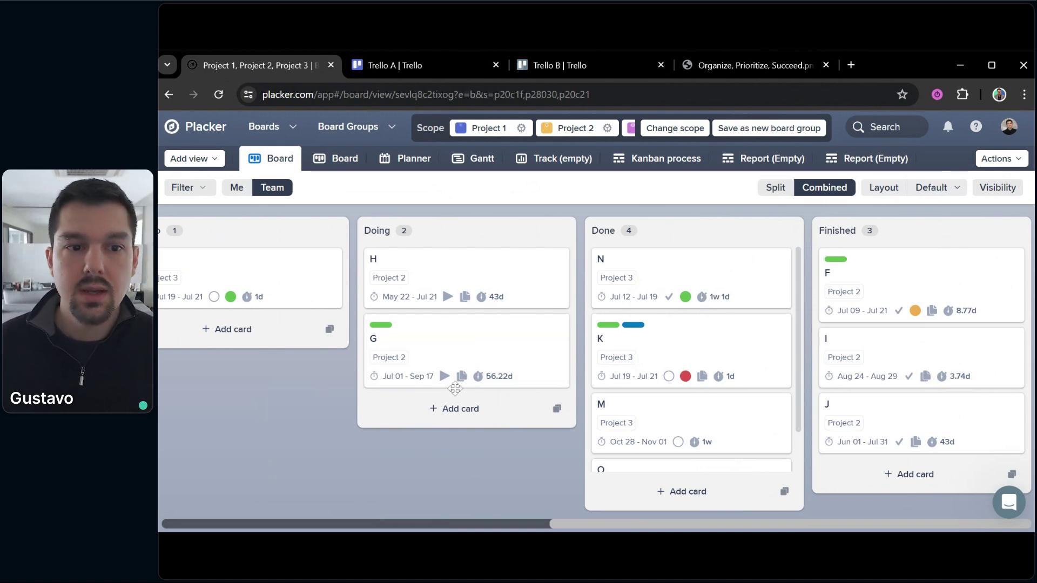
{"action": "left_click_drag", "start_coordinate": [415, 453], "coordinate": [361, 463]}
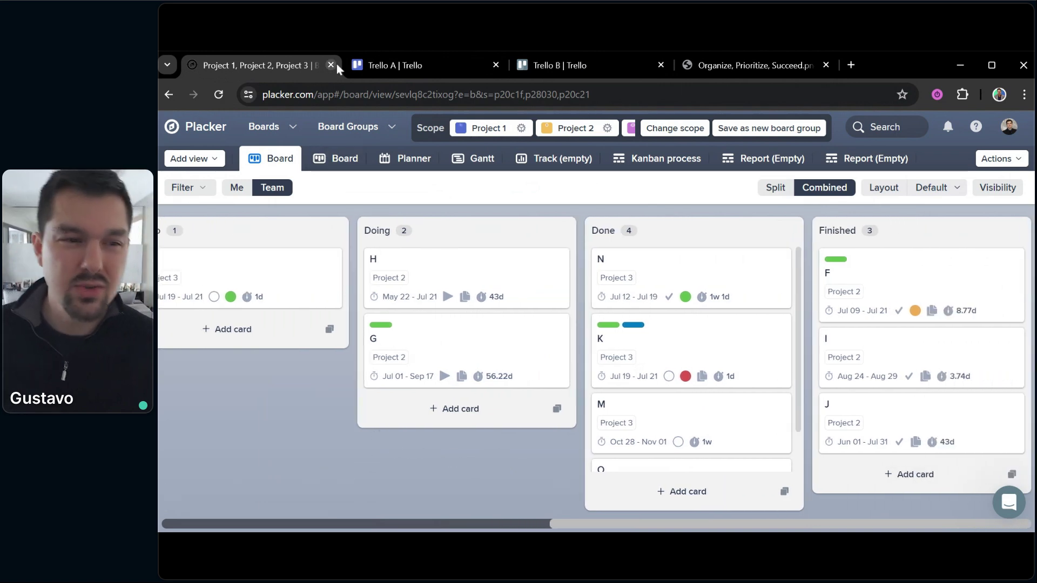
Save the scope of Project 1, Project 2 and Project 3 as a new board group named Project portfolio with a light green background.
{"action": "left_click", "coordinate": [423, 128]}
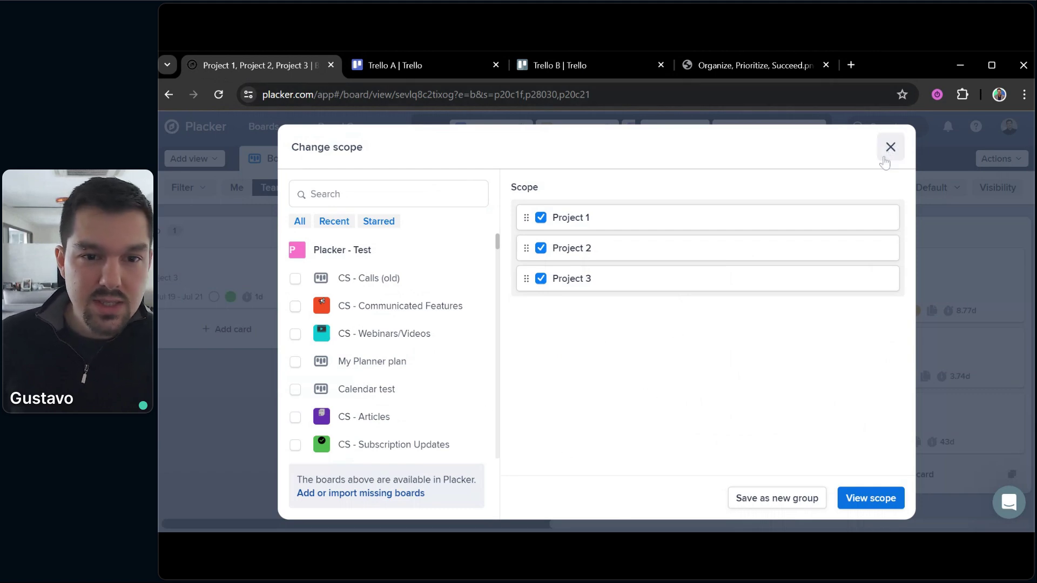
{"action": "left_click", "coordinate": [890, 146]}
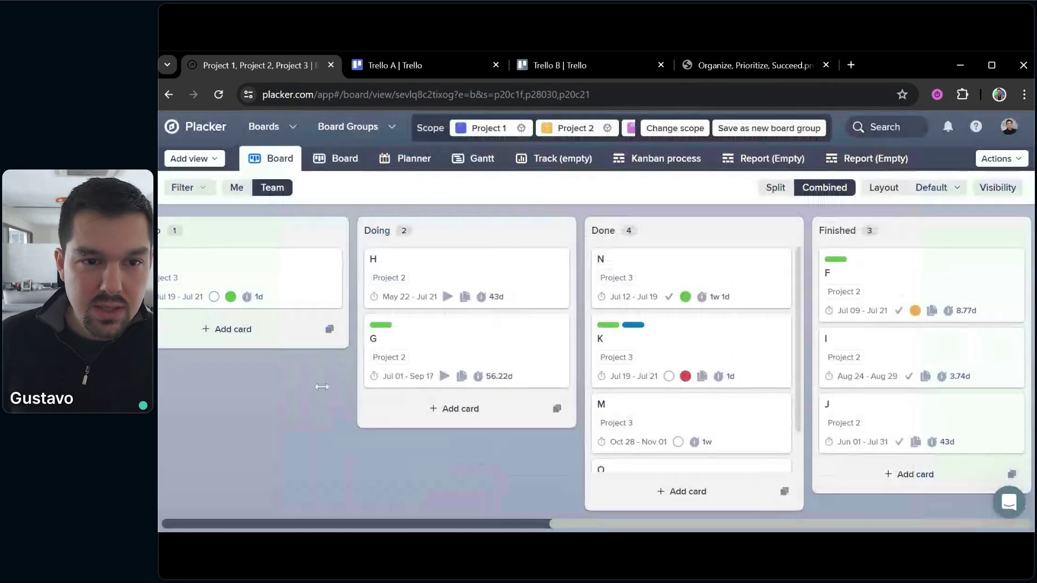
{"action": "left_click", "coordinate": [737, 132]}
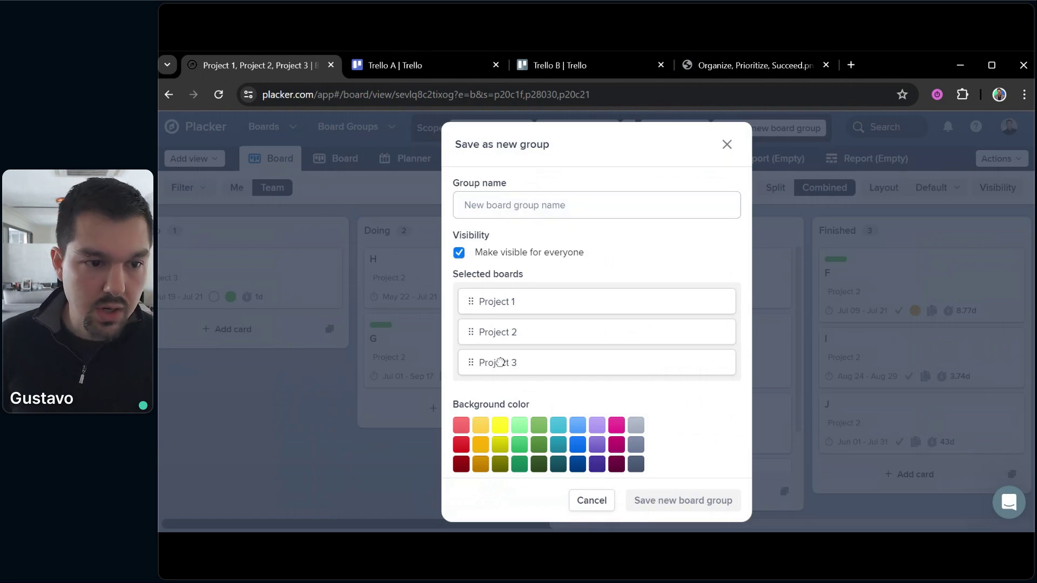
{"action": "left_click", "coordinate": [513, 205]}
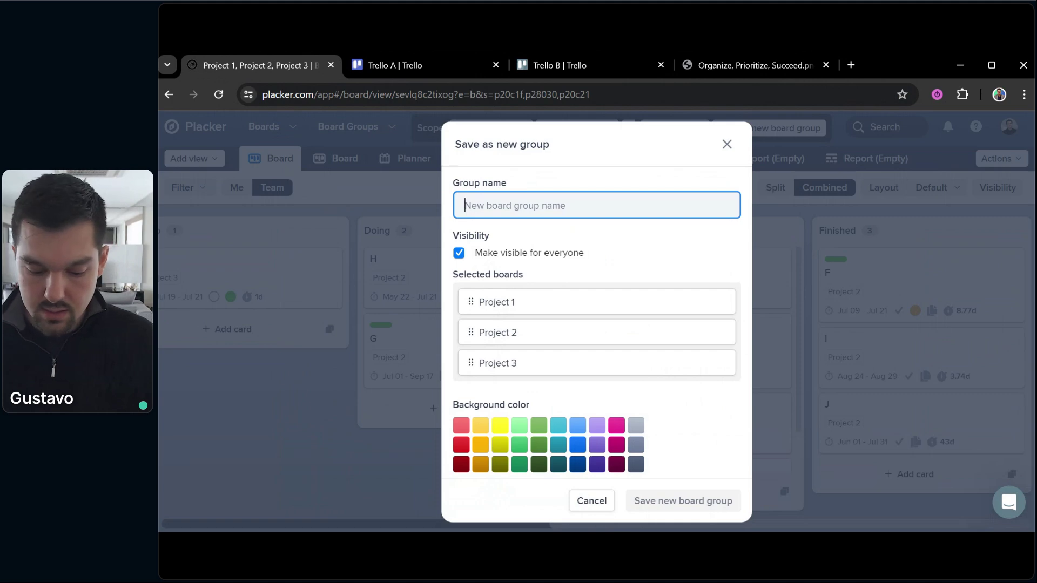
{"action": "type", "text": "Project por"}
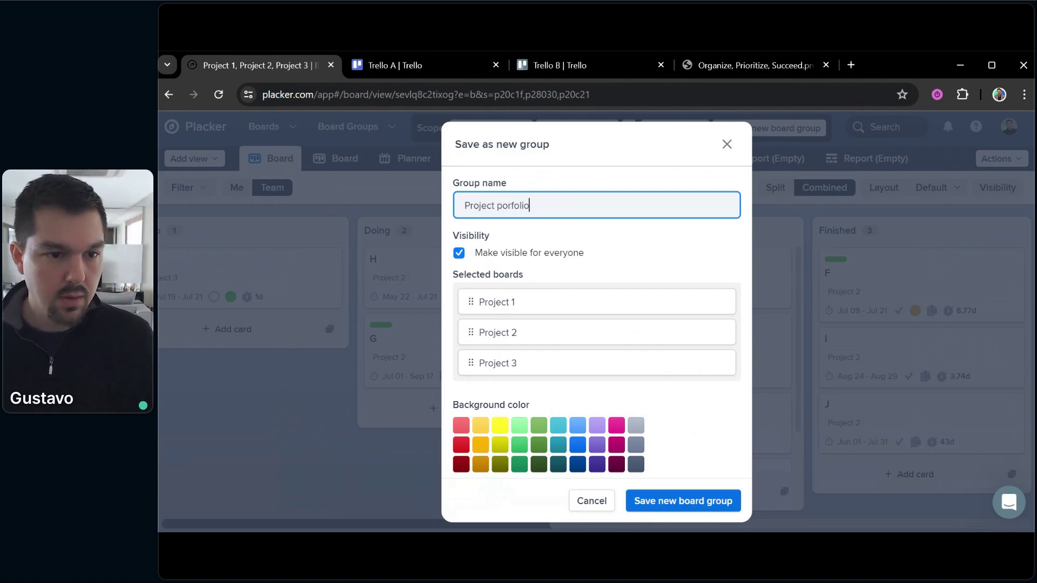
{"action": "type", "text": "t"}
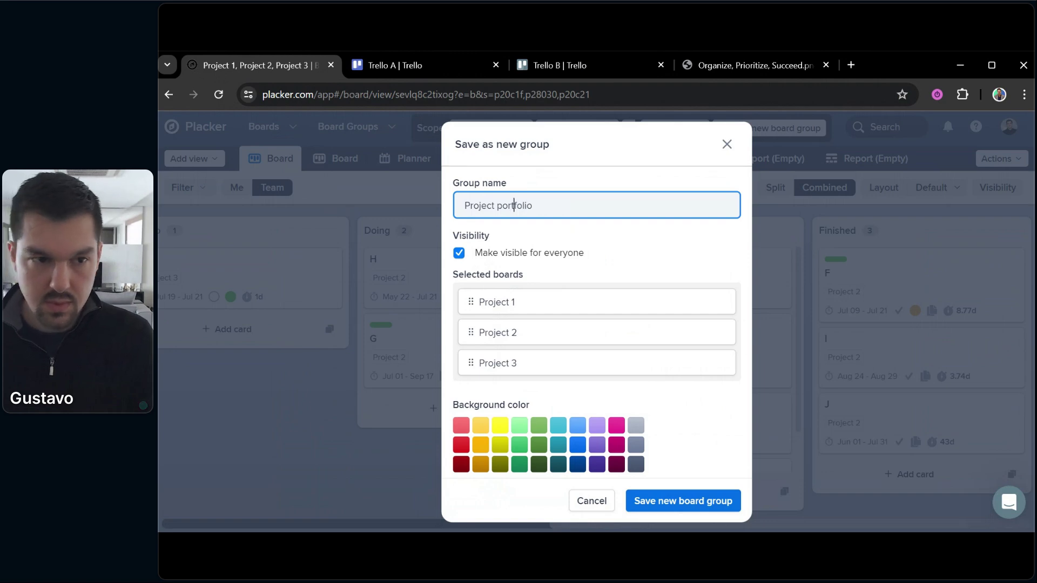
{"action": "left_click", "coordinate": [525, 427]}
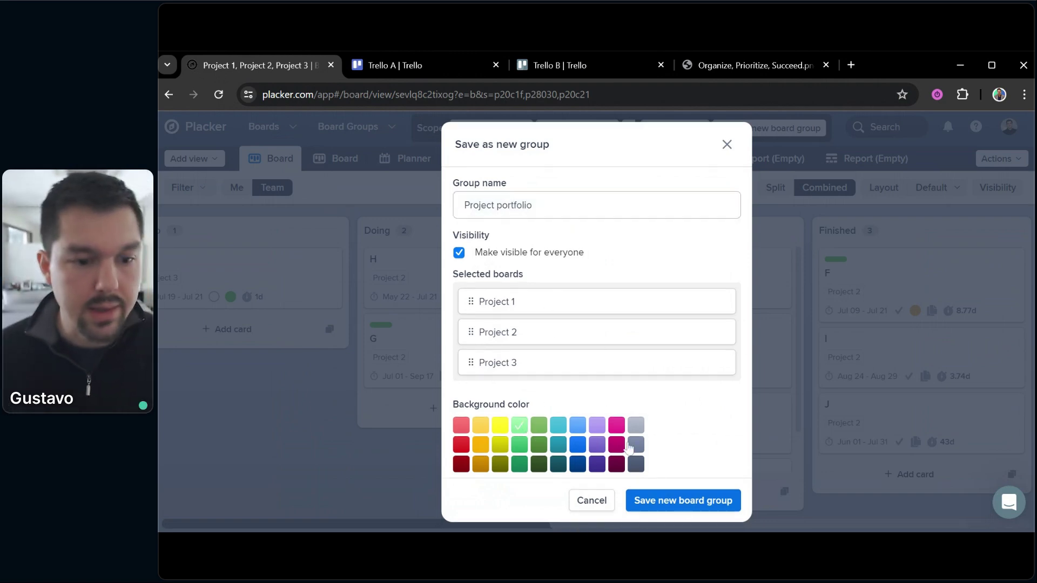
{"action": "left_click", "coordinate": [686, 502]}
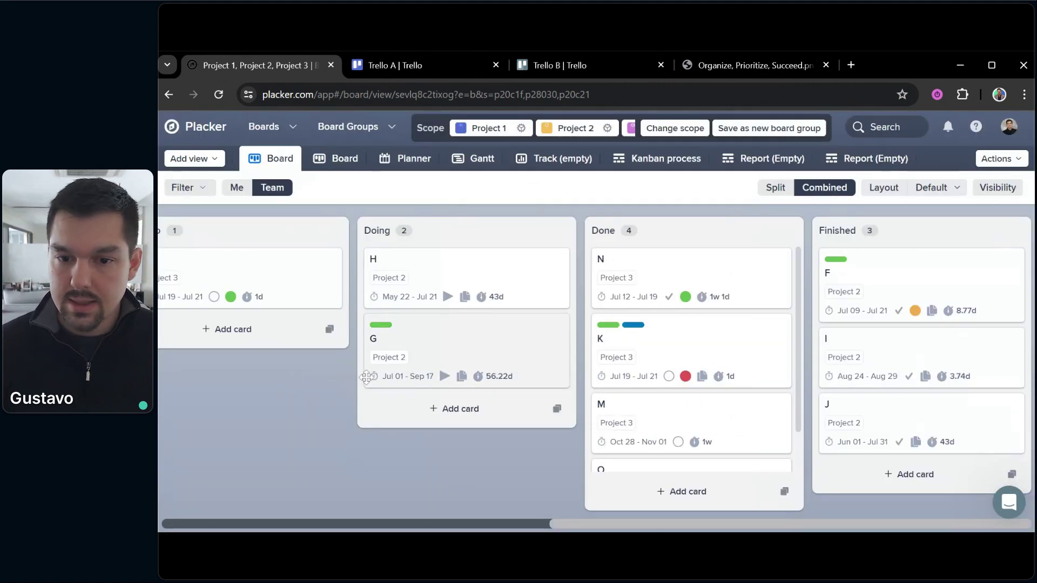
Return to the overview and open the Project portfolio board group.
{"action": "left_click_drag", "start_coordinate": [260, 451], "coordinate": [189, 430]}
{"action": "left_click", "coordinate": [198, 135]}
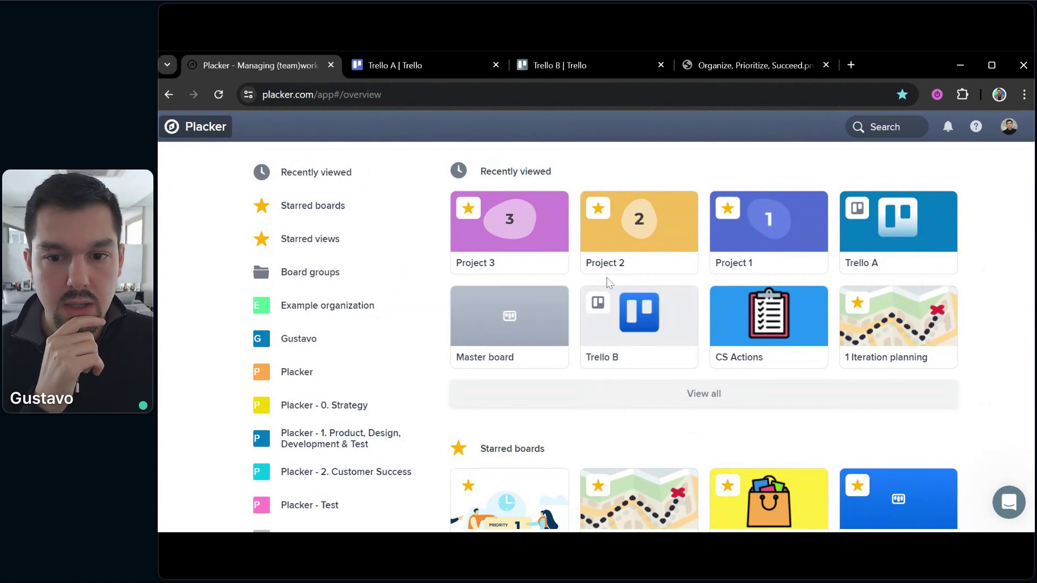
{"action": "scroll", "coordinate": [594, 278], "scroll_direction": "down", "scroll_amount": 12}
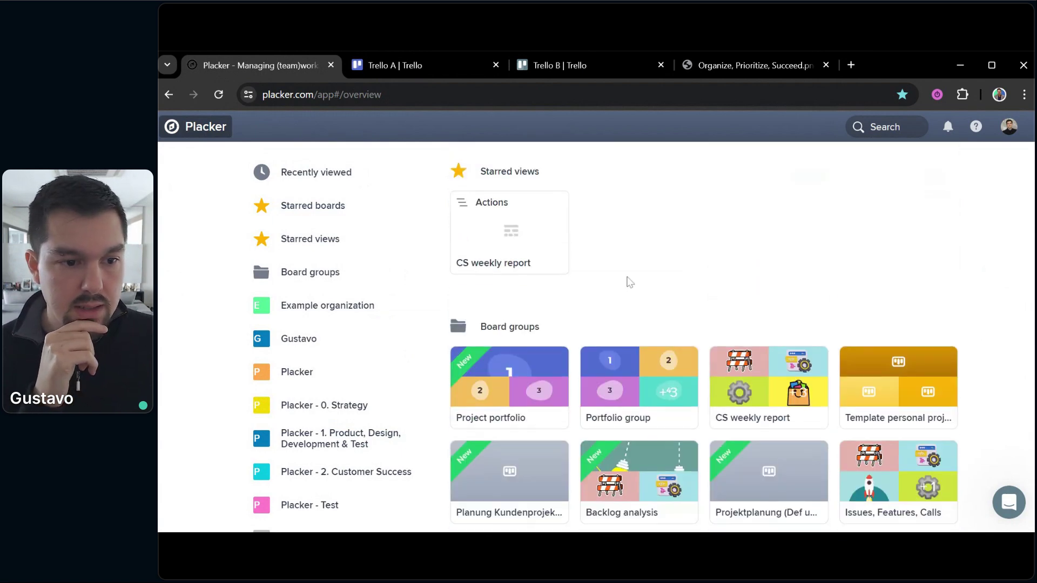
{"action": "scroll", "coordinate": [643, 281], "scroll_direction": "down", "scroll_amount": 2}
{"action": "scroll", "coordinate": [485, 254], "scroll_direction": "up", "scroll_amount": 1}
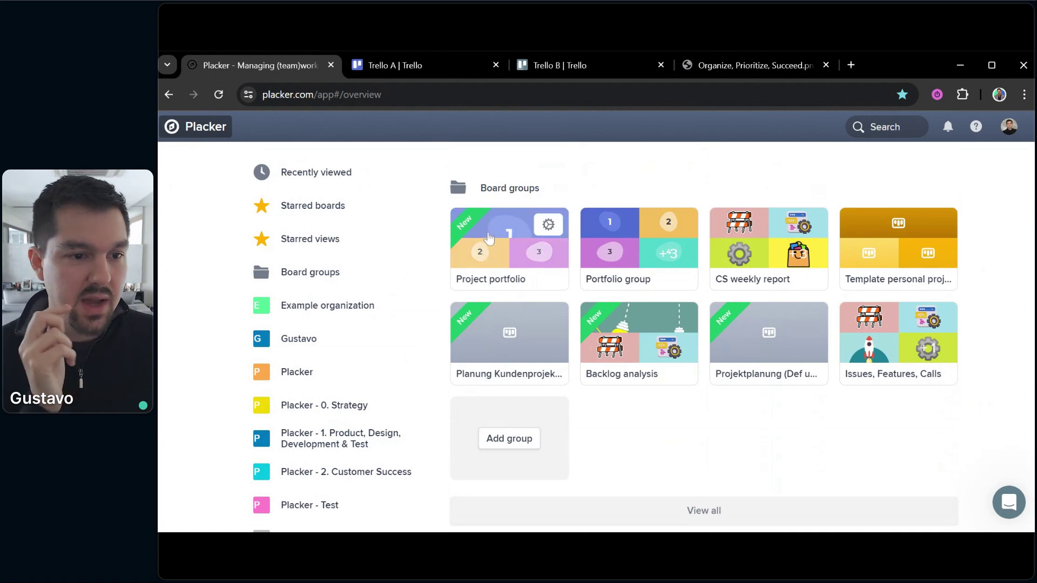
{"action": "left_click", "coordinate": [516, 242]}
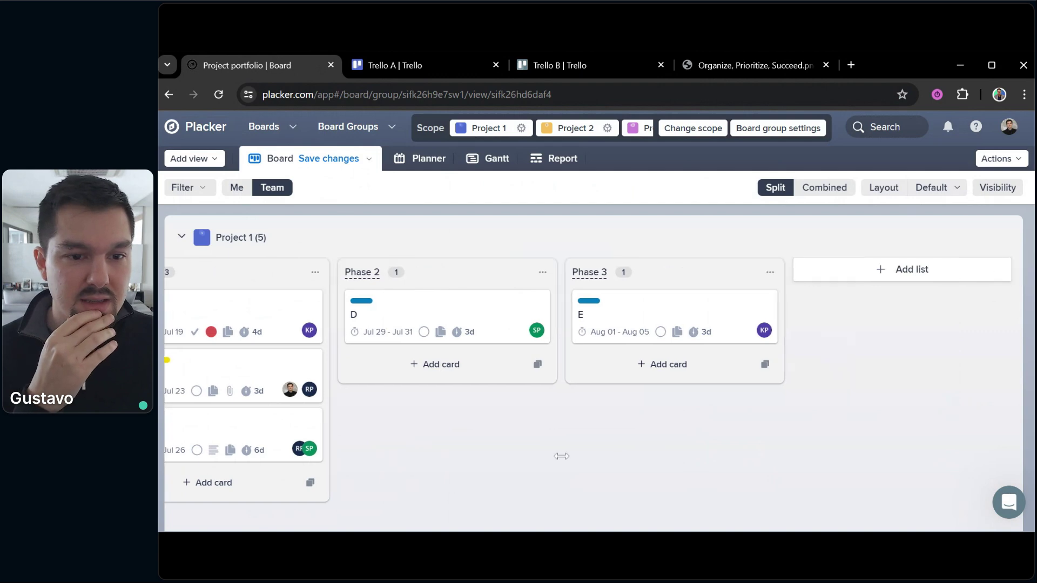
Switch the Project portfolio board view to Combined mode and save the view changes.
{"action": "left_click", "coordinate": [800, 190]}
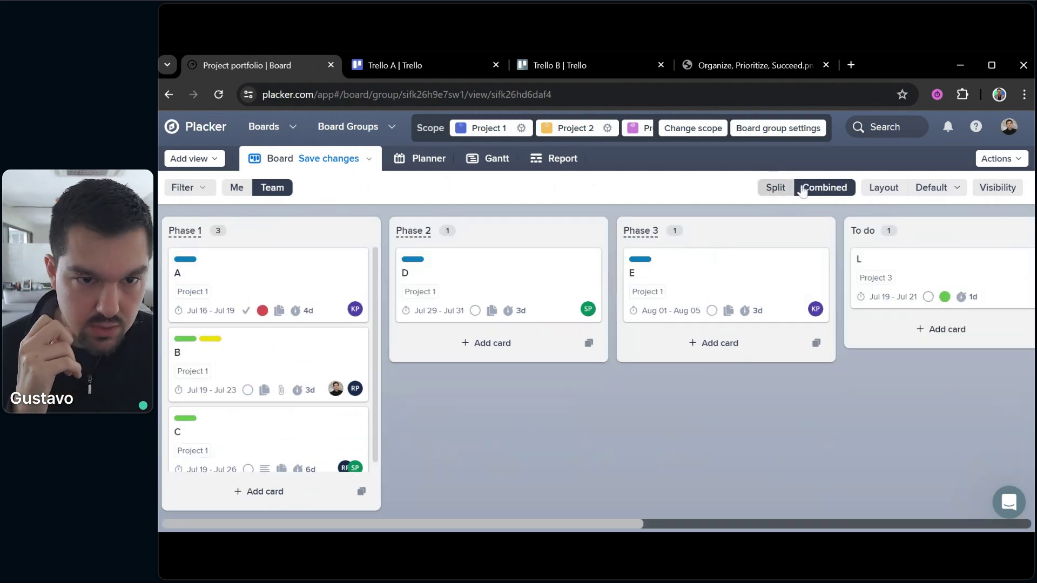
{"action": "left_click", "coordinate": [331, 162]}
{"action": "left_click_drag", "start_coordinate": [797, 412], "coordinate": [666, 401]}
{"action": "left_click_drag", "start_coordinate": [591, 394], "coordinate": [902, 393]}
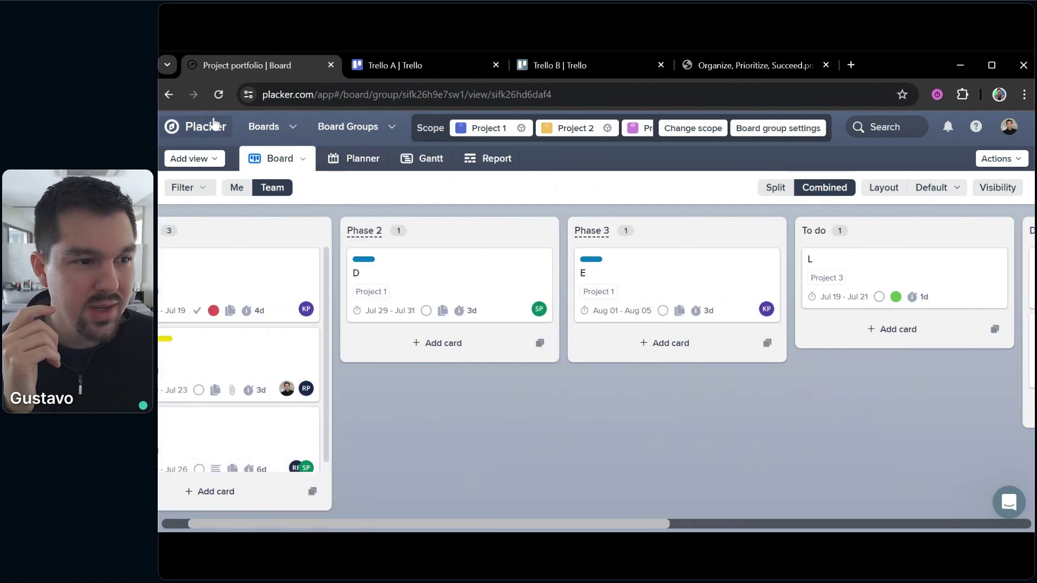
Reopen the Project portfolio group from the overview and look over its merged lists.
{"action": "left_click", "coordinate": [215, 124]}
{"action": "scroll", "coordinate": [540, 374], "scroll_direction": "down", "scroll_amount": 5}
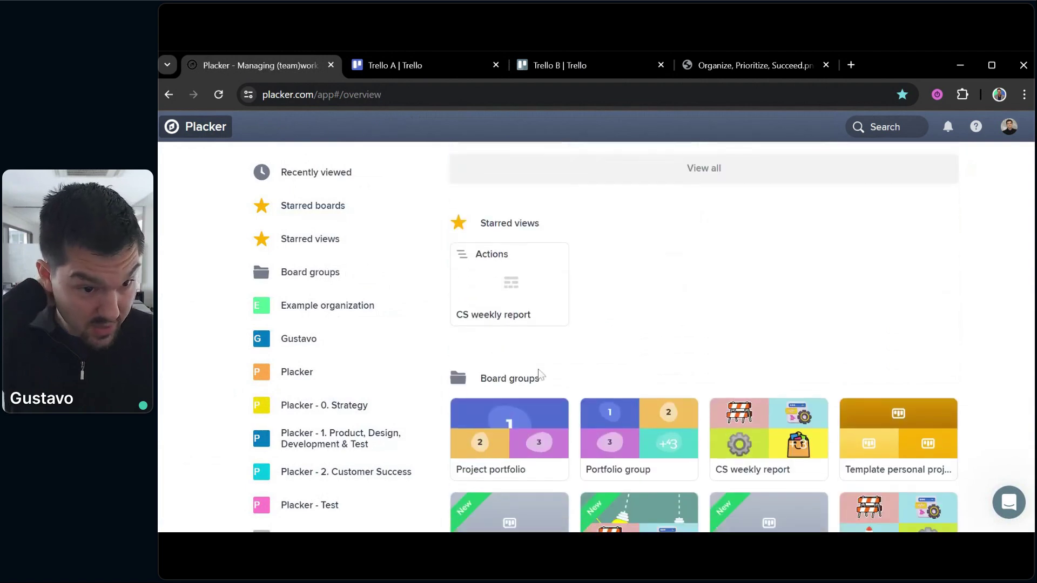
{"action": "scroll", "coordinate": [540, 373], "scroll_direction": "down", "scroll_amount": 2}
{"action": "left_click", "coordinate": [500, 319]}
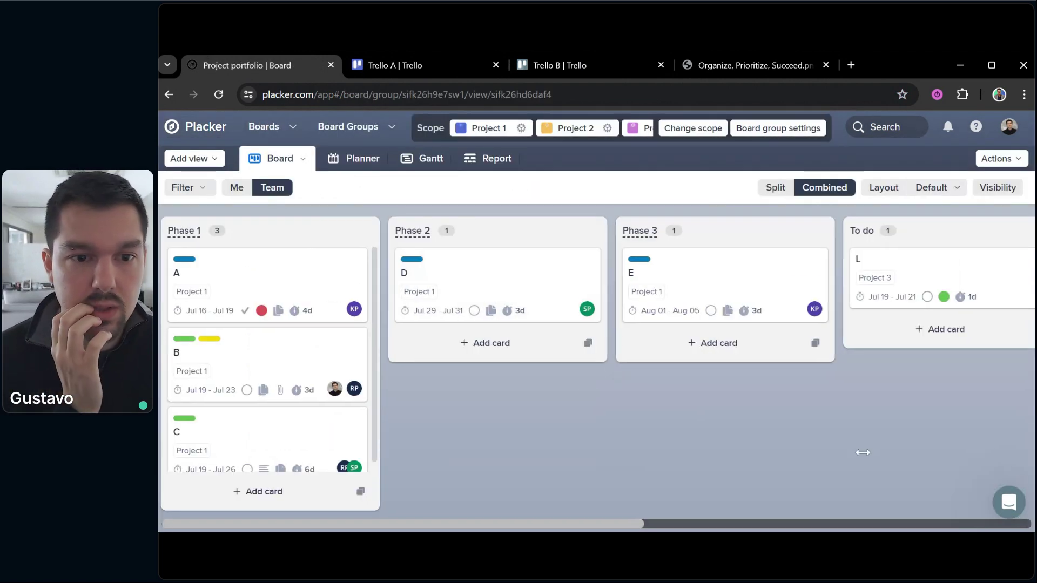
{"action": "mouse_move", "coordinate": [861, 454]}
{"action": "left_mouse_down"}
{"action": "mouse_move", "coordinate": [514, 397]}
{"action": "mouse_move", "coordinate": [180, 387]}
{"action": "left_mouse_up"}
{"action": "left_click_drag", "start_coordinate": [514, 459], "coordinate": [374, 476]}
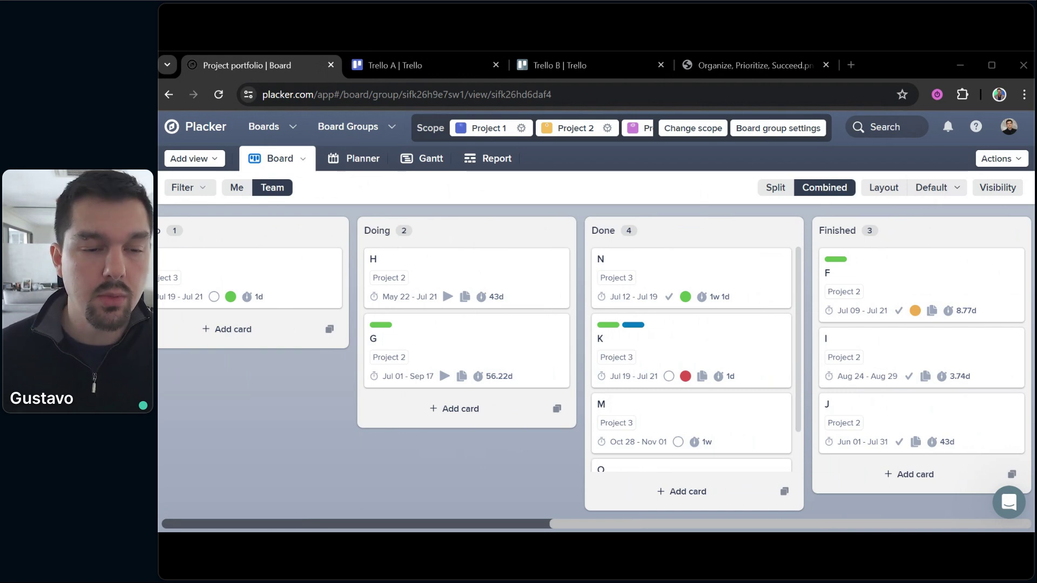
Review the Project portfolio board group settings and try turning off Make visible for everyone, closing without saving.
{"action": "left_click", "coordinate": [776, 131]}
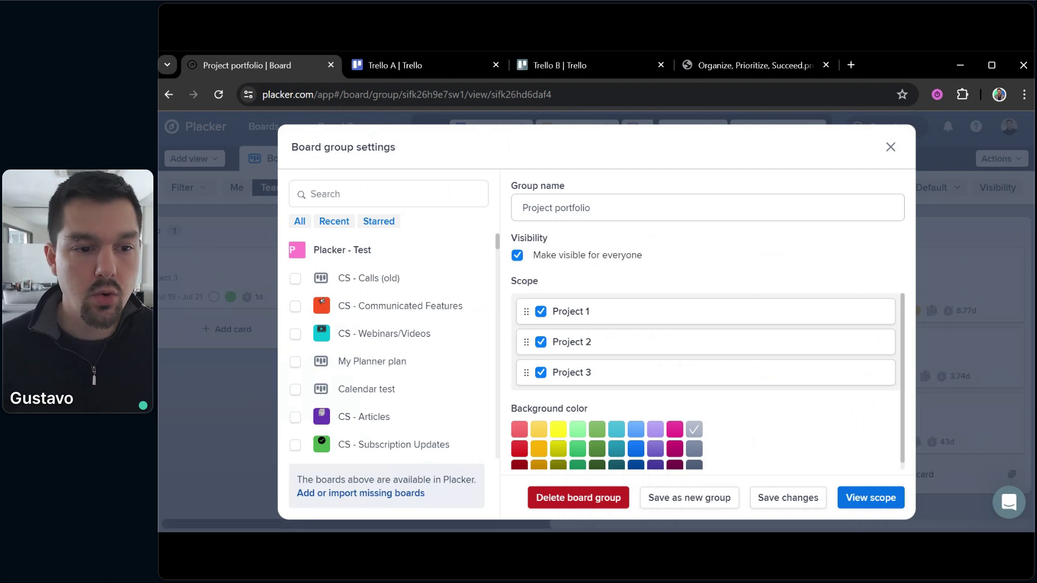
{"action": "left_click", "coordinate": [890, 147]}
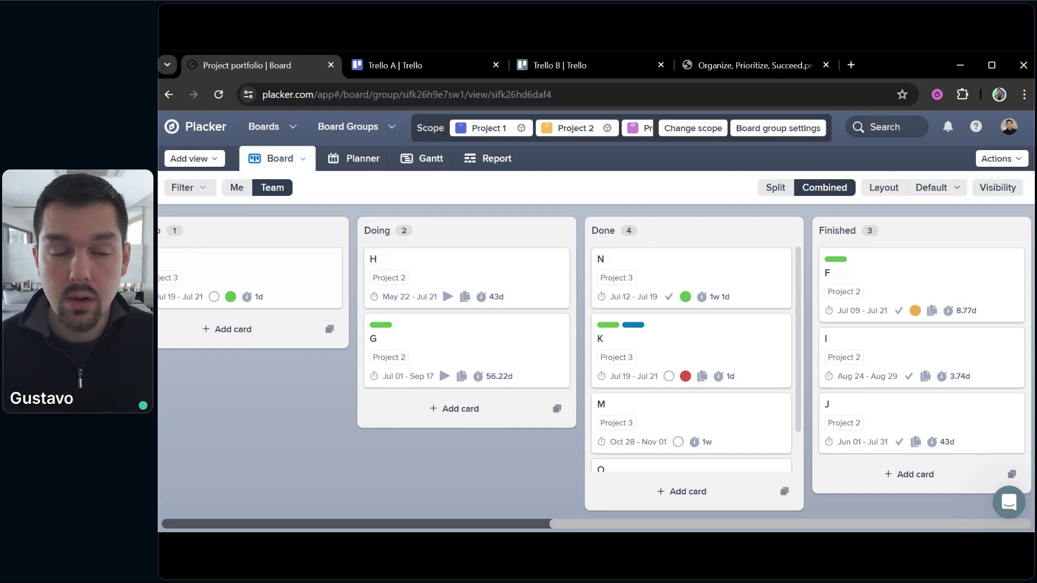
{"action": "left_click", "coordinate": [777, 130]}
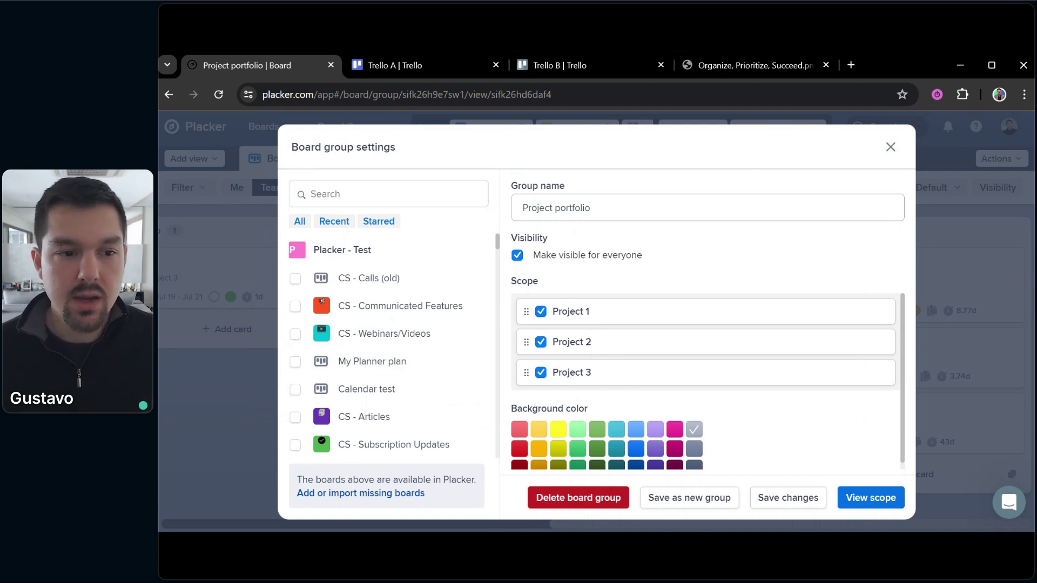
{"action": "left_click", "coordinate": [516, 255]}
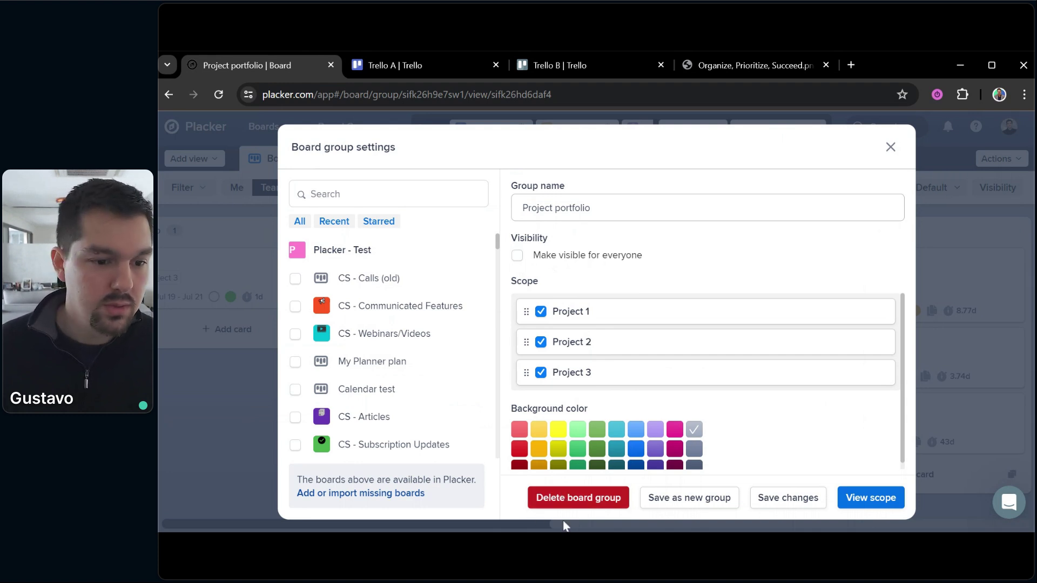
{"action": "left_click", "coordinate": [890, 147]}
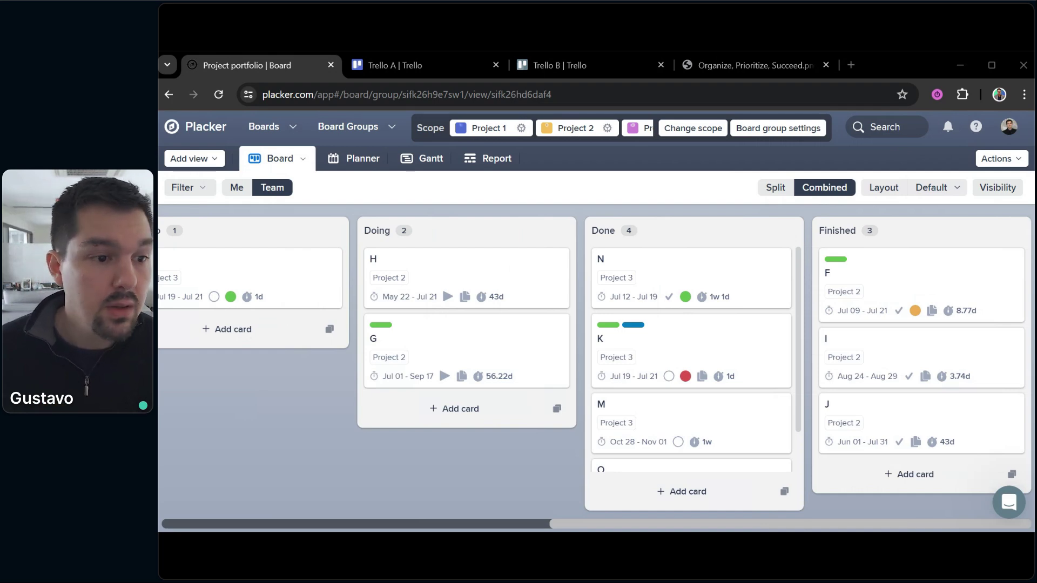
{"action": "left_click_drag", "start_coordinate": [347, 486], "coordinate": [160, 494]}
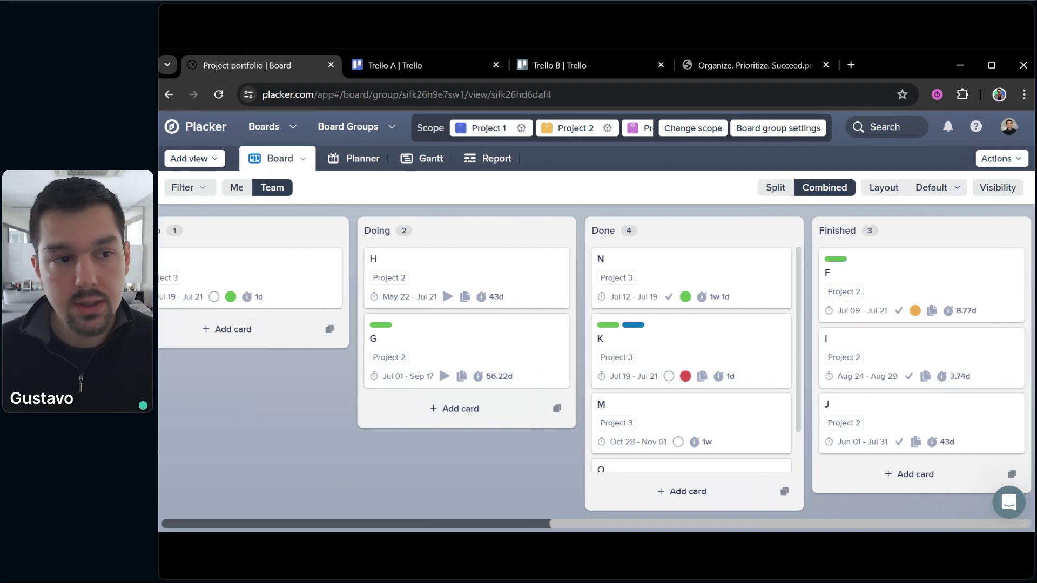
Return to the overview, expand the Example organization boards, and open Trello A.
{"action": "left_click", "coordinate": [197, 126]}
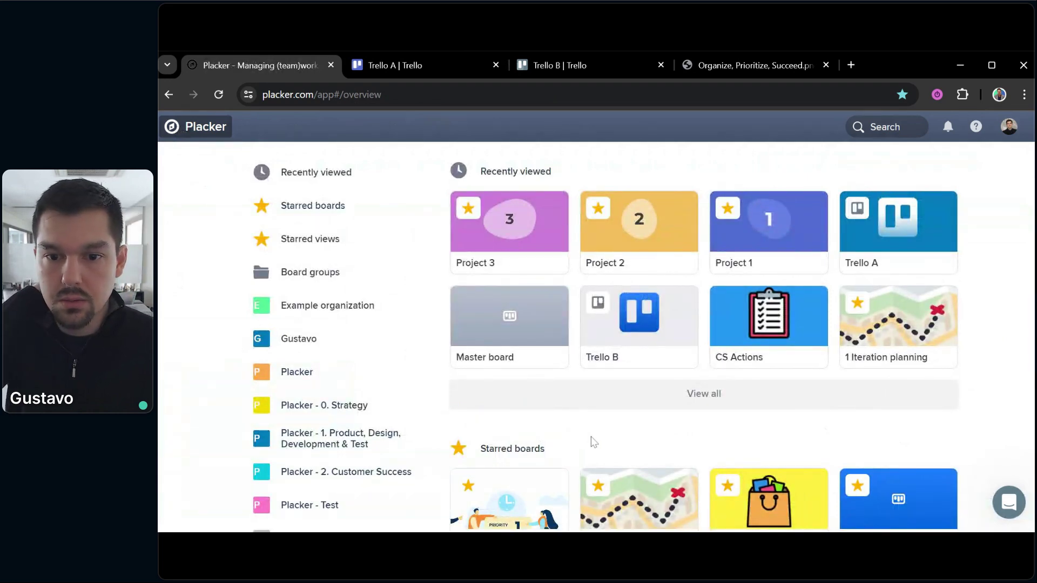
{"action": "scroll", "coordinate": [594, 442], "scroll_direction": "down", "scroll_amount": 6}
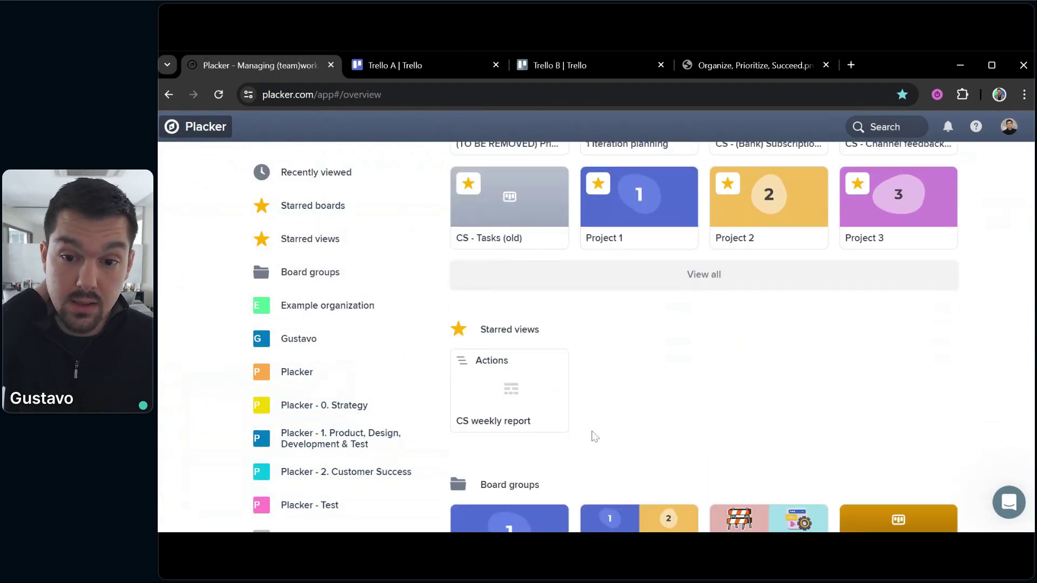
{"action": "scroll", "coordinate": [594, 435], "scroll_direction": "down", "scroll_amount": 10}
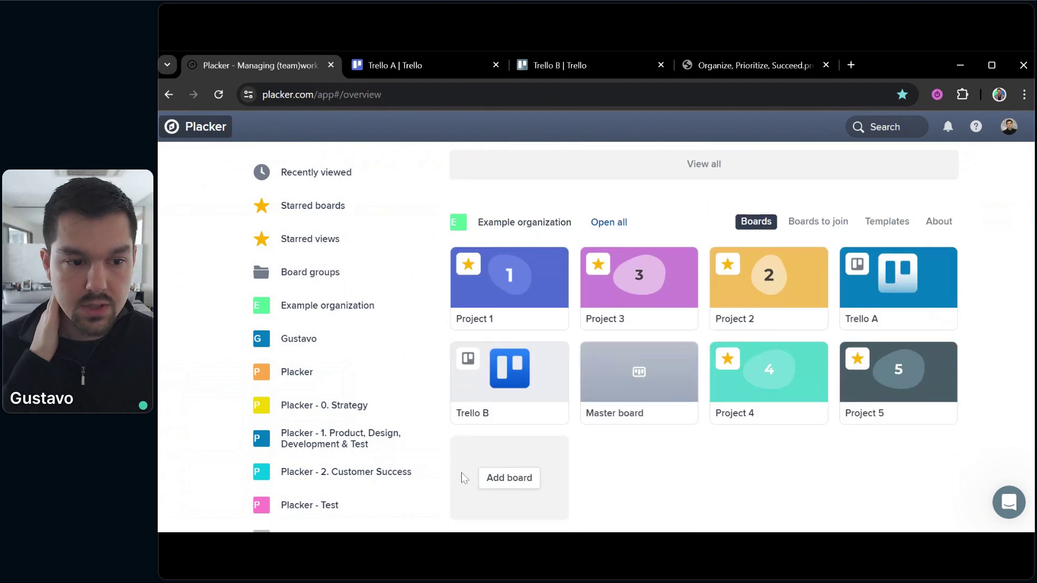
{"action": "scroll", "coordinate": [664, 483], "scroll_direction": "down", "scroll_amount": 1}
{"action": "left_click", "coordinate": [669, 482]}
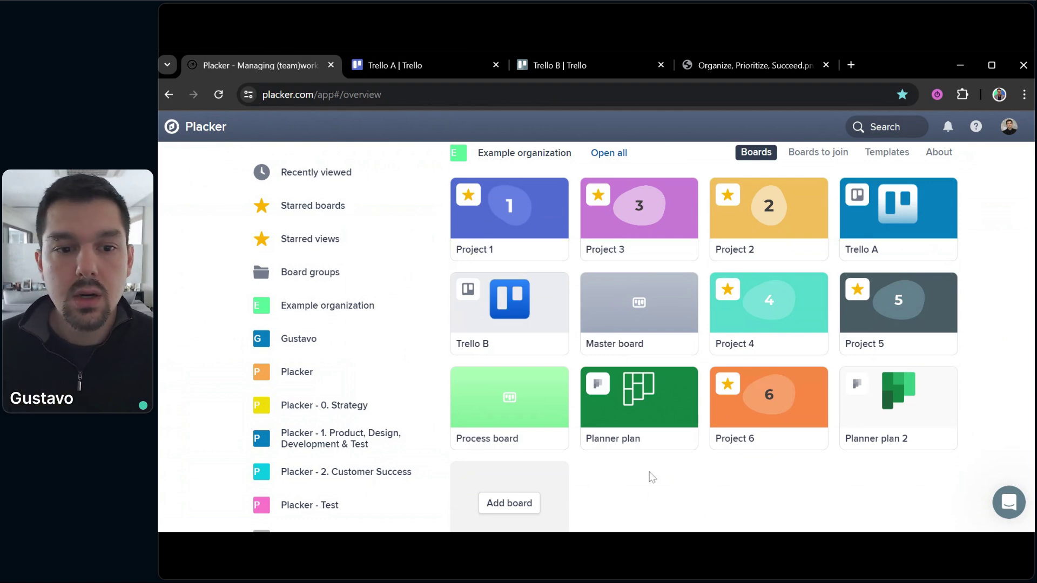
{"action": "left_click", "coordinate": [928, 227]}
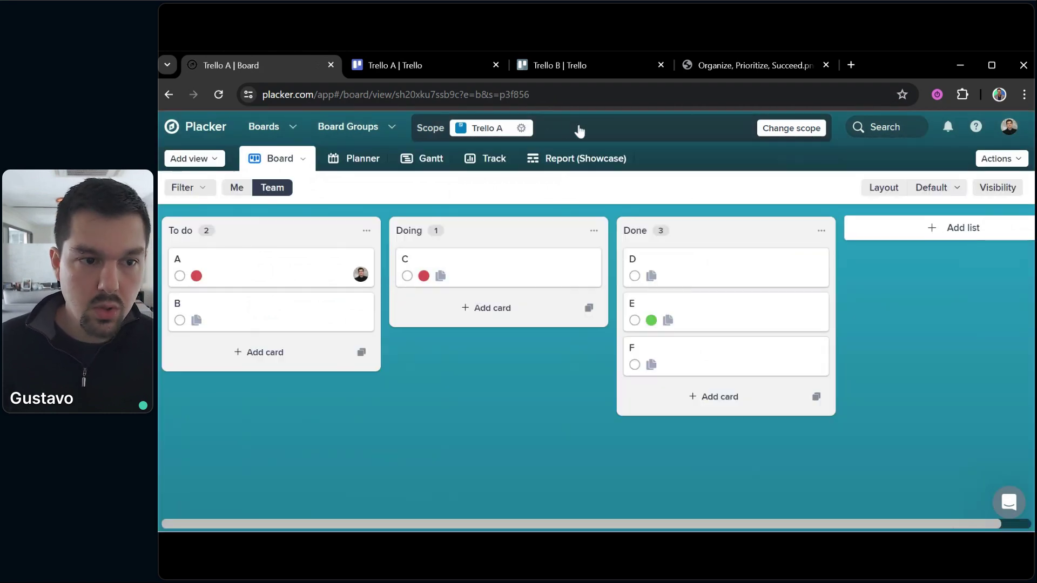
Add the Planner plan board to Trello A's scope and view both boards together.
{"action": "left_click", "coordinate": [579, 130]}
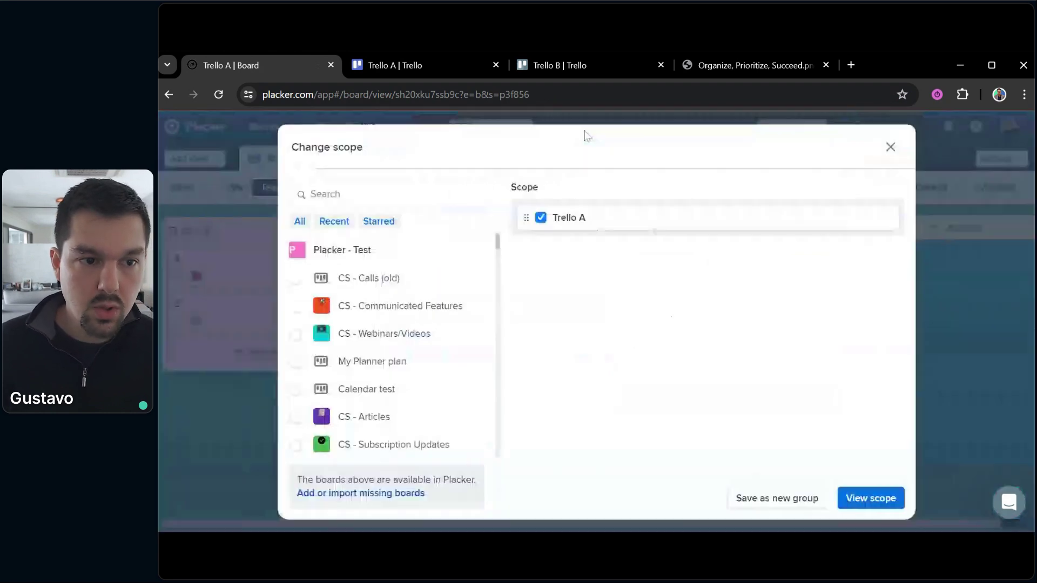
{"action": "scroll", "coordinate": [426, 324], "scroll_direction": "down", "scroll_amount": 5}
{"action": "scroll", "coordinate": [427, 327], "scroll_direction": "down", "scroll_amount": 5}
{"action": "scroll", "coordinate": [329, 324], "scroll_direction": "up", "scroll_amount": 2}
{"action": "scroll", "coordinate": [332, 288], "scroll_direction": "up", "scroll_amount": 3}
{"action": "scroll", "coordinate": [324, 316], "scroll_direction": "down", "scroll_amount": 3}
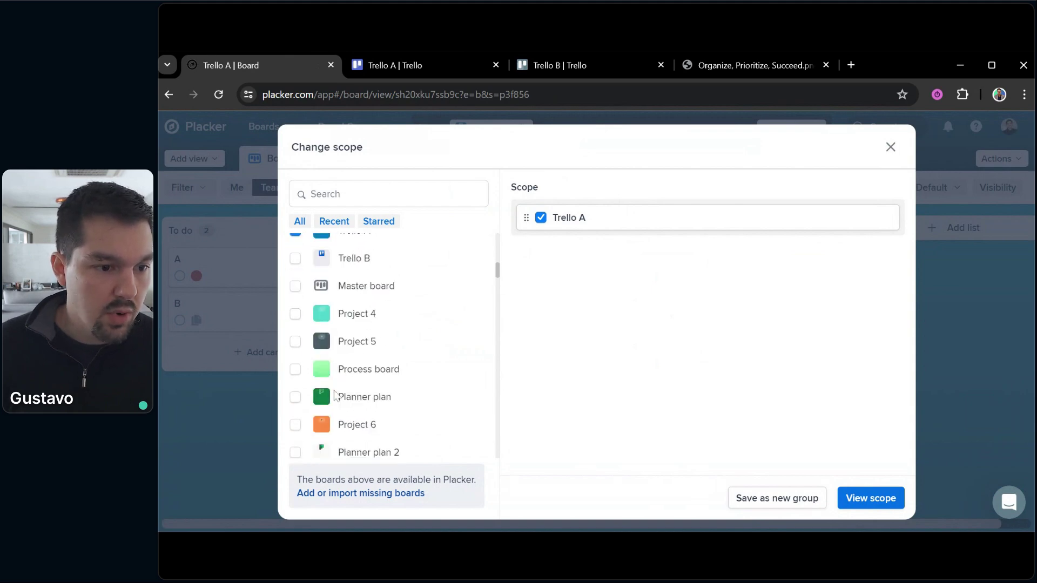
{"action": "left_click", "coordinate": [336, 397]}
{"action": "left_click", "coordinate": [844, 500]}
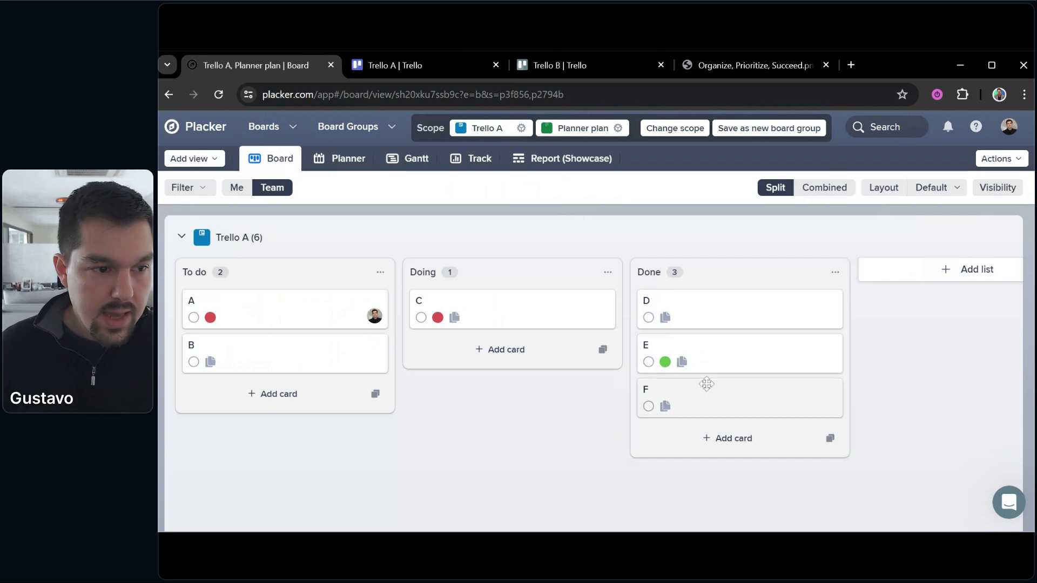
Examine the lists and cards of Trello A and Planner plan in the split board view.
{"action": "scroll", "coordinate": [541, 436], "scroll_direction": "down", "scroll_amount": 10}
{"action": "scroll", "coordinate": [544, 437], "scroll_direction": "up", "scroll_amount": 8}
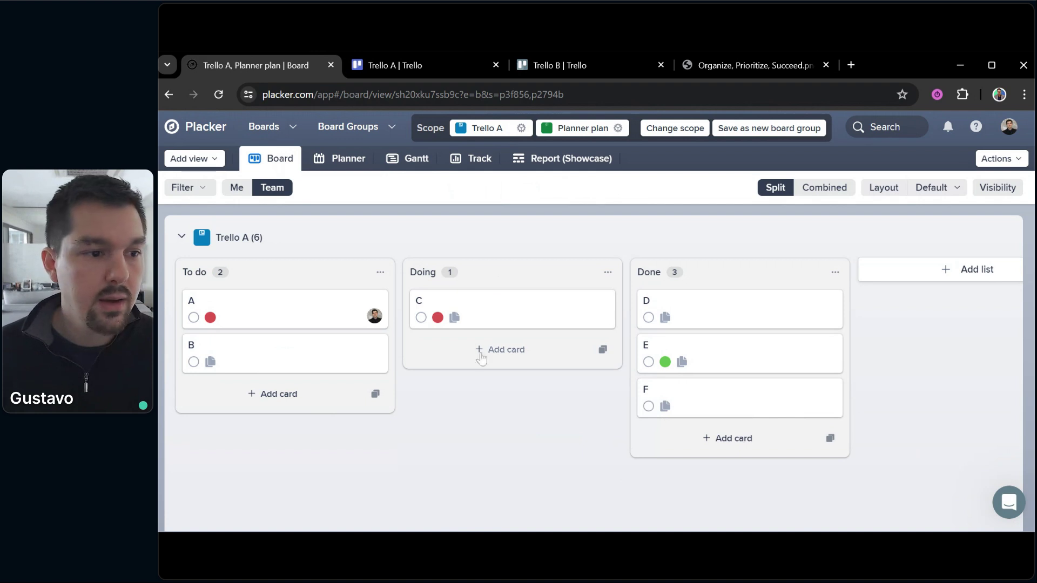
{"action": "scroll", "coordinate": [541, 418], "scroll_direction": "down", "scroll_amount": 5}
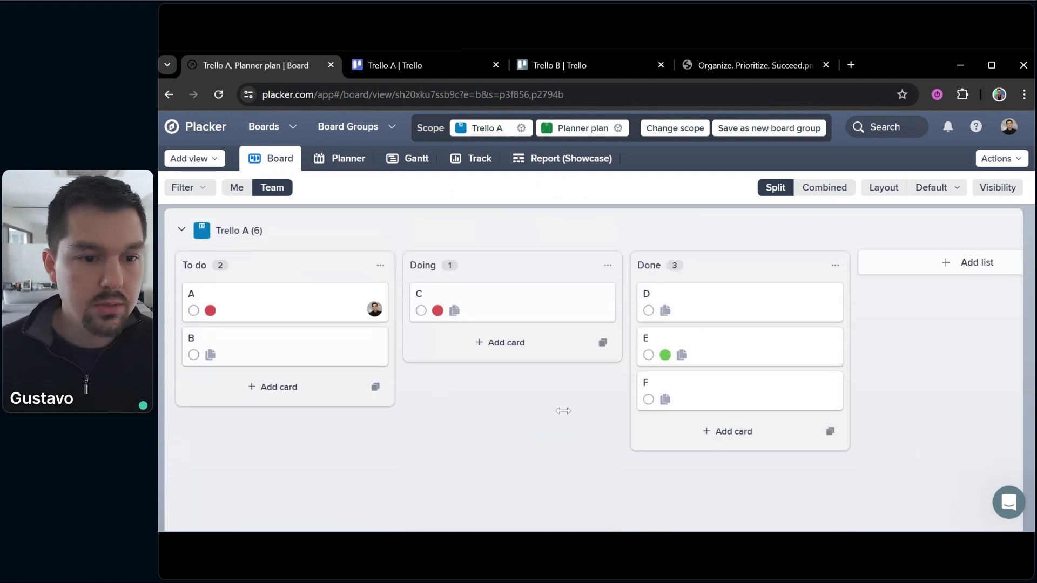
{"action": "scroll", "coordinate": [432, 391], "scroll_direction": "up", "scroll_amount": 5}
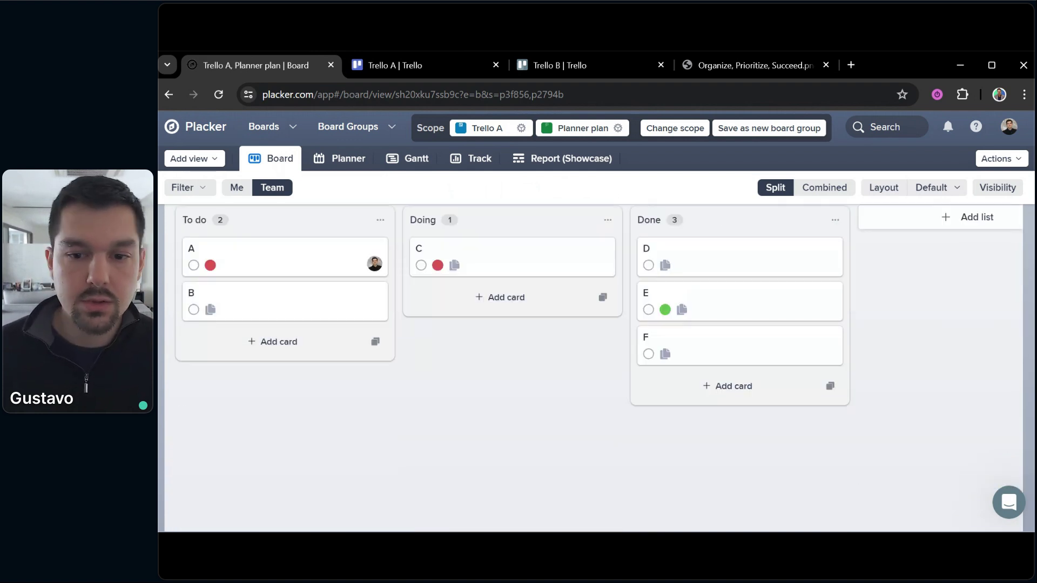
{"action": "scroll", "coordinate": [472, 417], "scroll_direction": "down", "scroll_amount": 4}
{"action": "scroll", "coordinate": [351, 413], "scroll_direction": "down", "scroll_amount": 1}
{"action": "scroll", "coordinate": [378, 415], "scroll_direction": "up", "scroll_amount": 2}
{"action": "left_click_drag", "start_coordinate": [323, 393], "coordinate": [340, 359]}
{"action": "scroll", "coordinate": [333, 301], "scroll_direction": "down", "scroll_amount": 6}
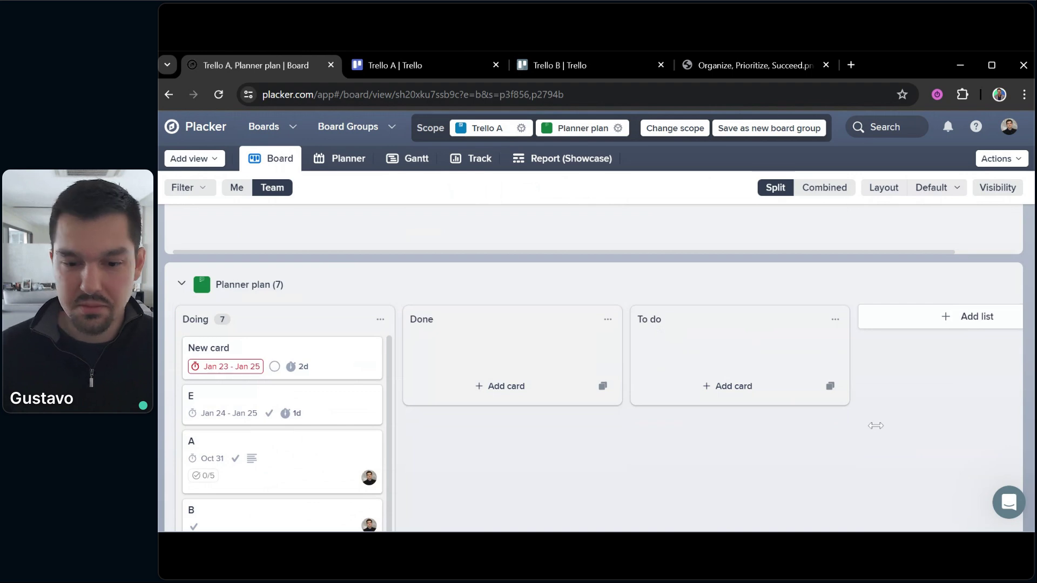
Return to the overview and open the Project portfolio board group.
{"action": "scroll", "coordinate": [648, 357], "scroll_direction": "up", "scroll_amount": 5}
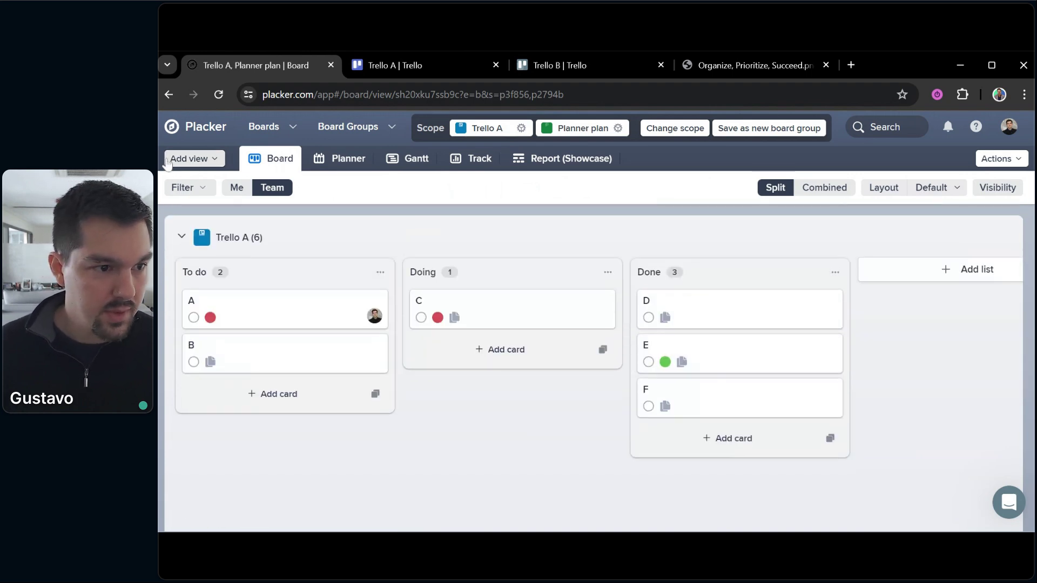
{"action": "left_click", "coordinate": [178, 133]}
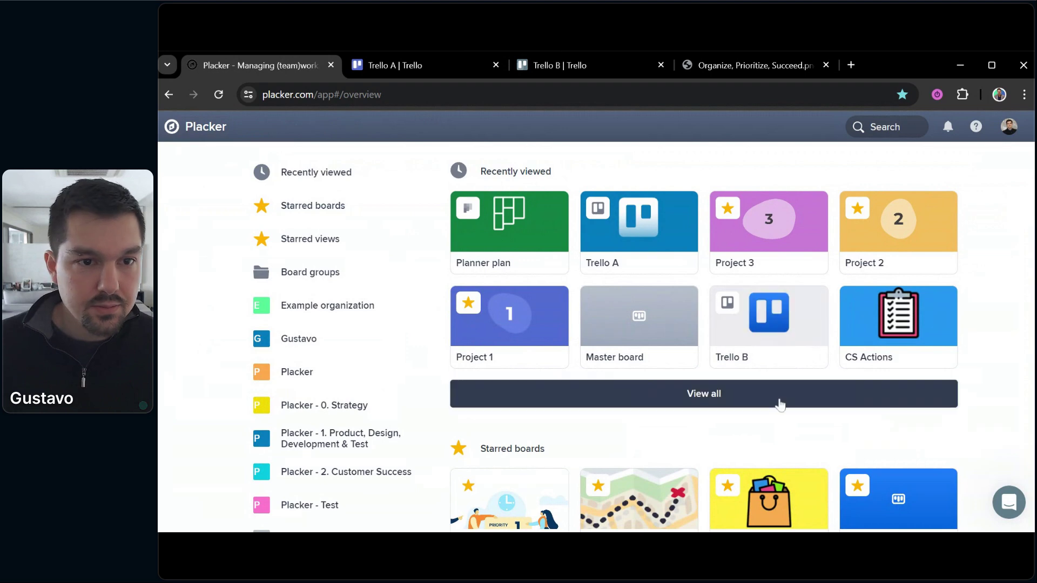
{"action": "scroll", "coordinate": [736, 435], "scroll_direction": "down", "scroll_amount": 2}
{"action": "left_click", "coordinate": [691, 67]}
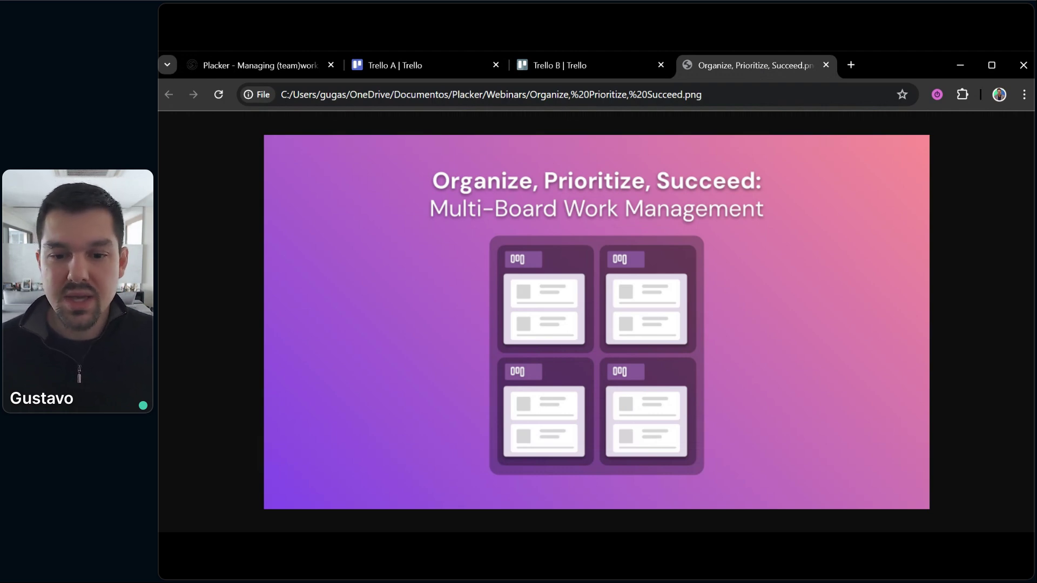
{"action": "left_click", "coordinate": [282, 67]}
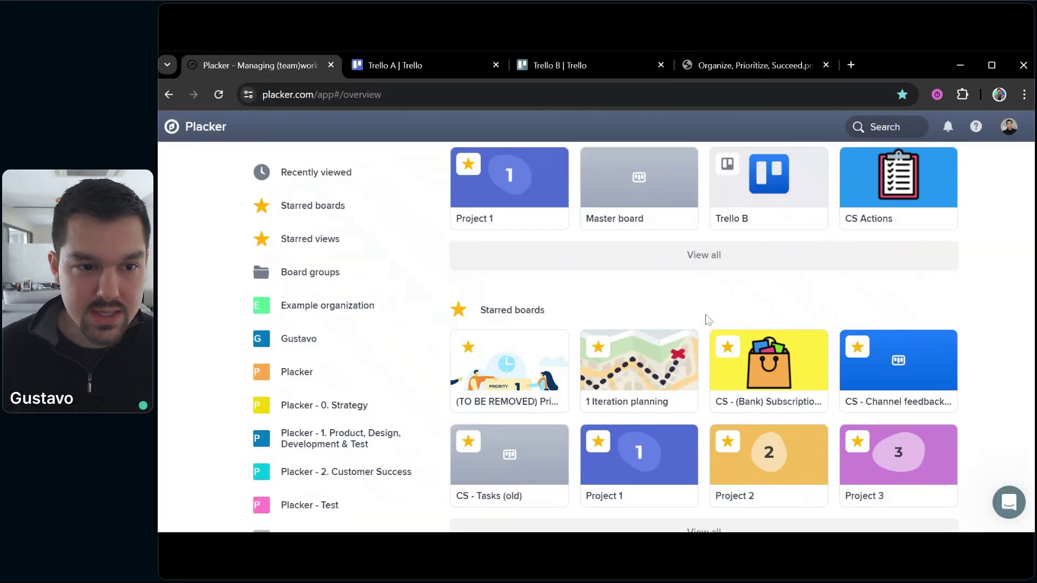
{"action": "scroll", "coordinate": [713, 324], "scroll_direction": "down", "scroll_amount": 9}
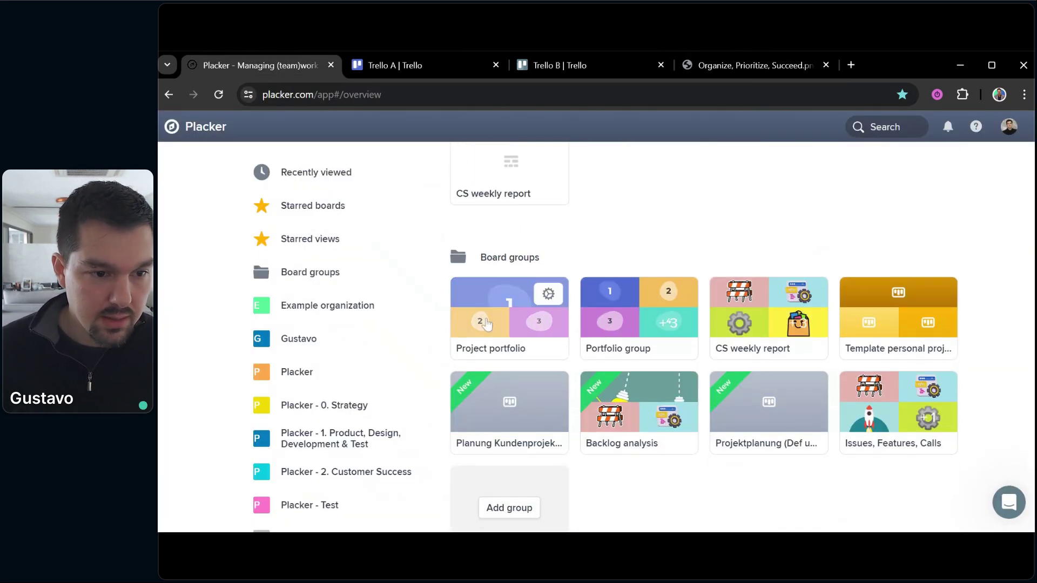
{"action": "left_click", "coordinate": [486, 323]}
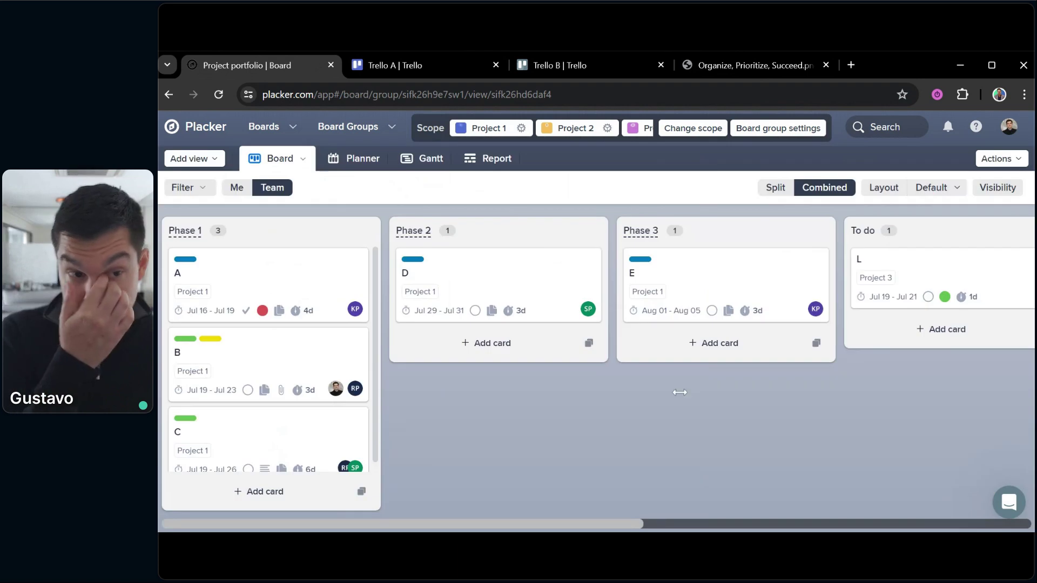
Show the Project portfolio boards in split view and look through the lists of Project 1 and Project 2.
{"action": "left_click", "coordinate": [775, 187]}
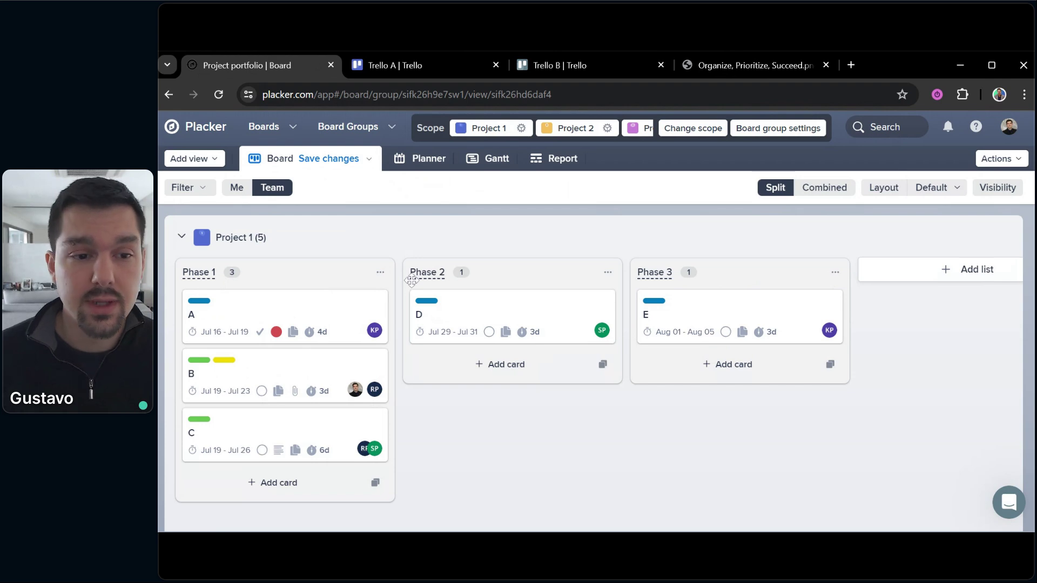
{"action": "left_click", "coordinate": [422, 70]}
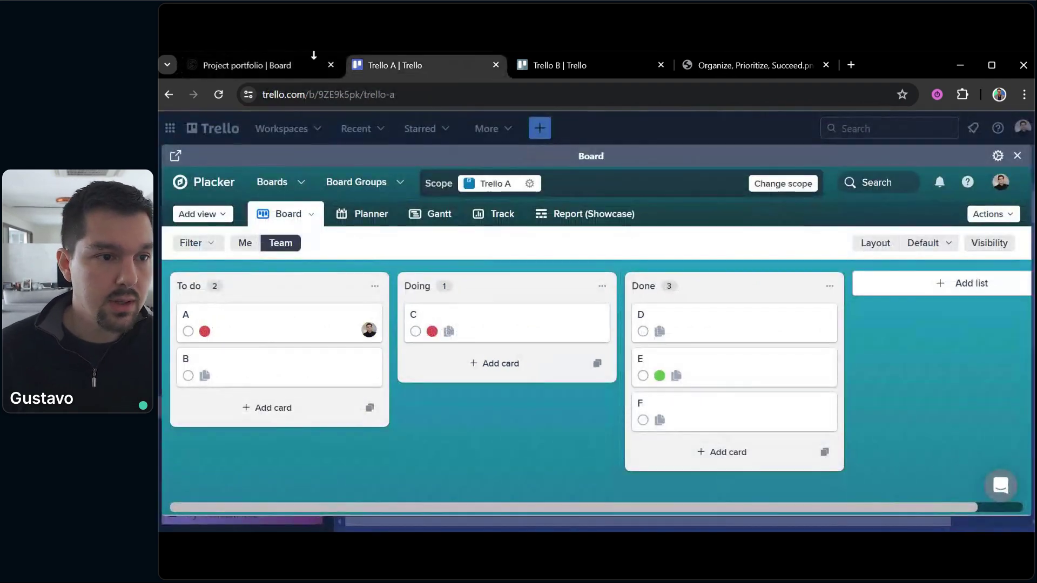
{"action": "key", "text": "Escape"}
{"action": "left_click", "coordinate": [273, 64]}
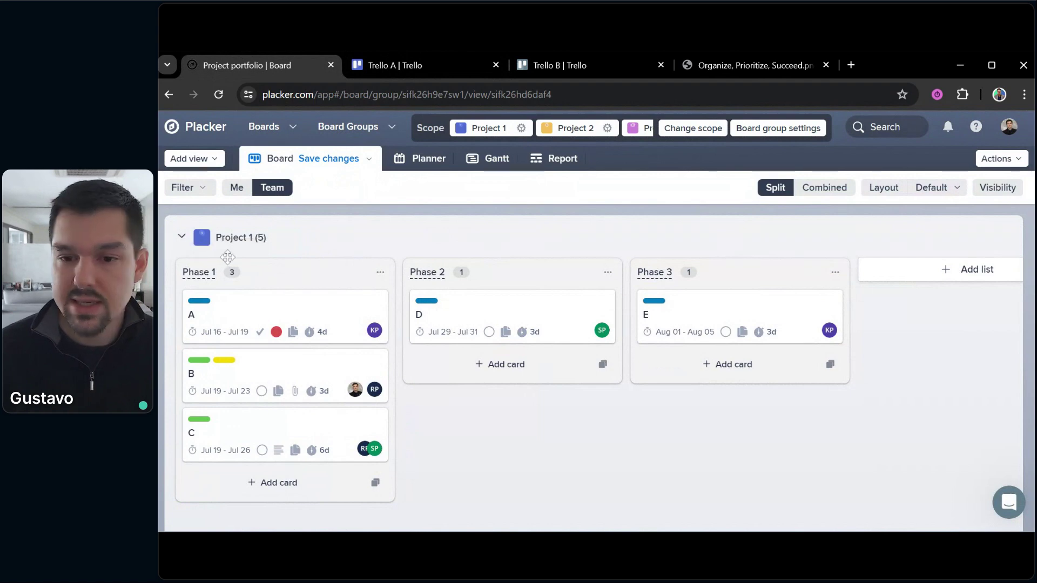
{"action": "scroll", "coordinate": [597, 324], "scroll_direction": "down", "scroll_amount": 5}
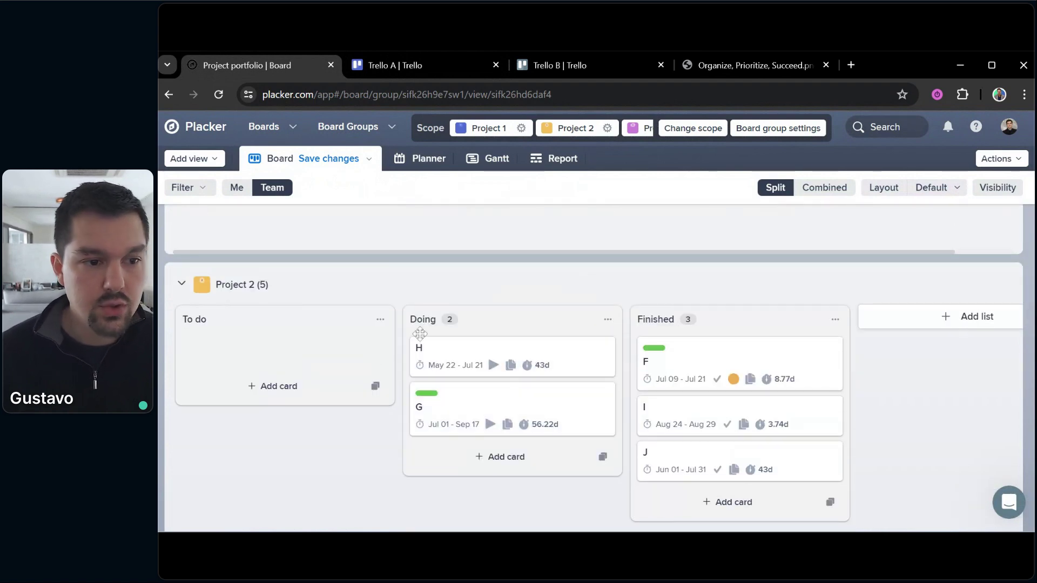
{"action": "scroll", "coordinate": [723, 363], "scroll_direction": "up", "scroll_amount": 5}
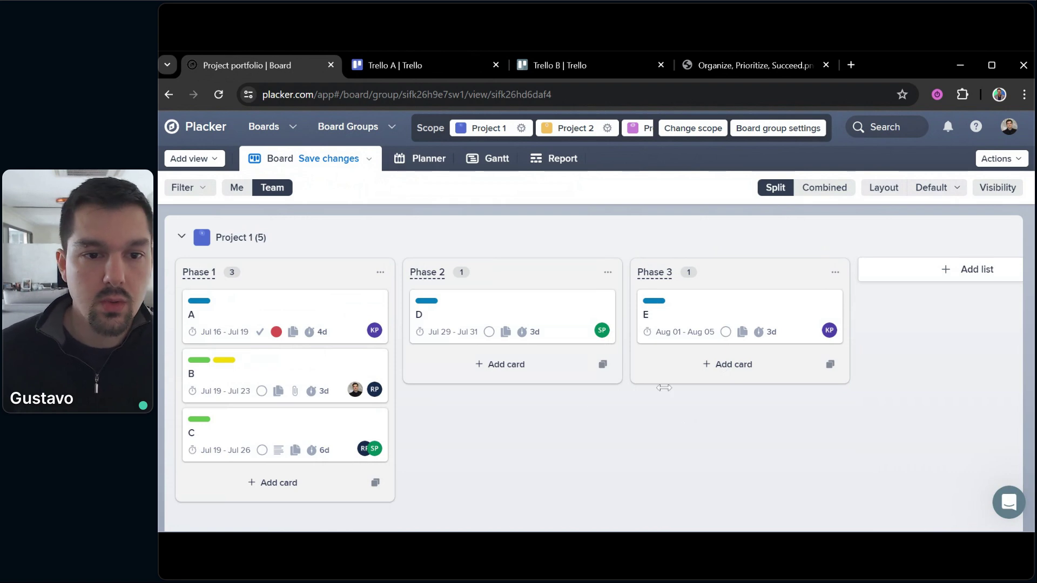
Switch the Project portfolio board group to the combined view and look across its merged lists.
{"action": "left_click", "coordinate": [822, 189]}
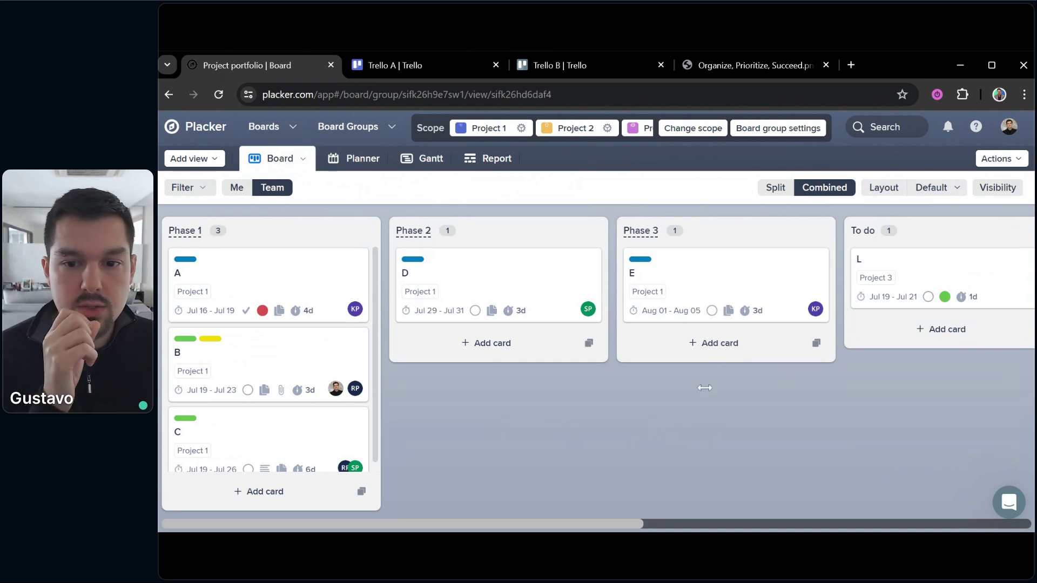
{"action": "left_click_drag", "start_coordinate": [762, 434], "coordinate": [870, 435]}
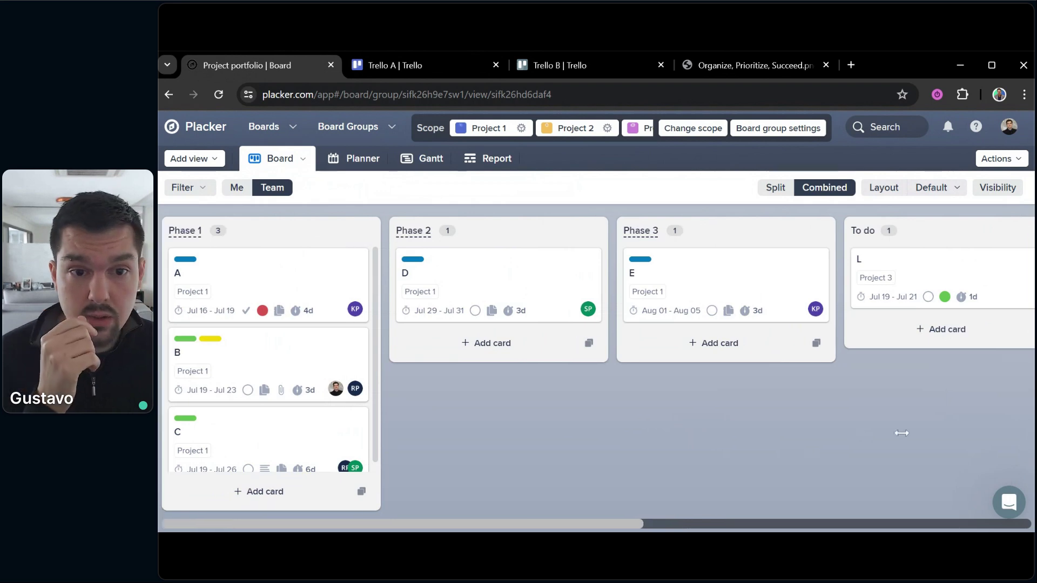
{"action": "scroll", "coordinate": [917, 448], "scroll_direction": "right", "scroll_amount": 7}
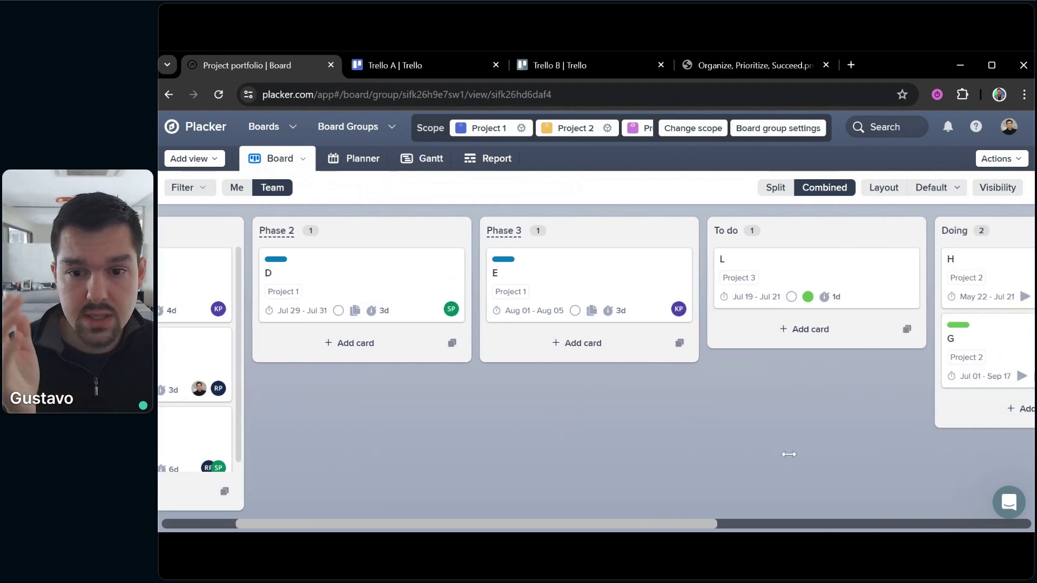
{"action": "left_click_drag", "start_coordinate": [859, 479], "coordinate": [948, 446]}
{"action": "left_click_drag", "start_coordinate": [496, 444], "coordinate": [815, 447]}
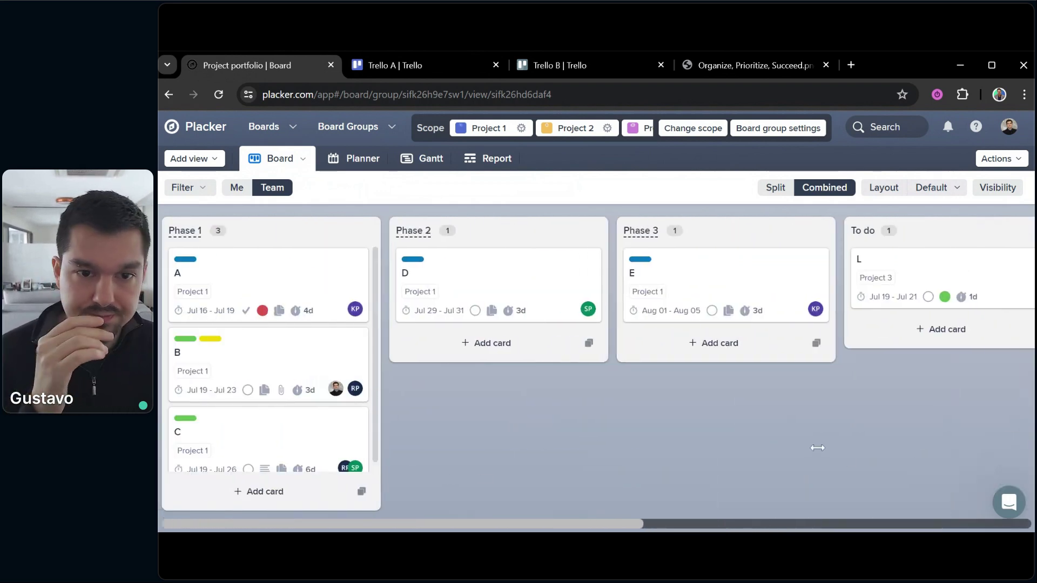
Set the combined board's layout to Grouped, group the cards by Member, and look across the member lists.
{"action": "left_click", "coordinate": [933, 190]}
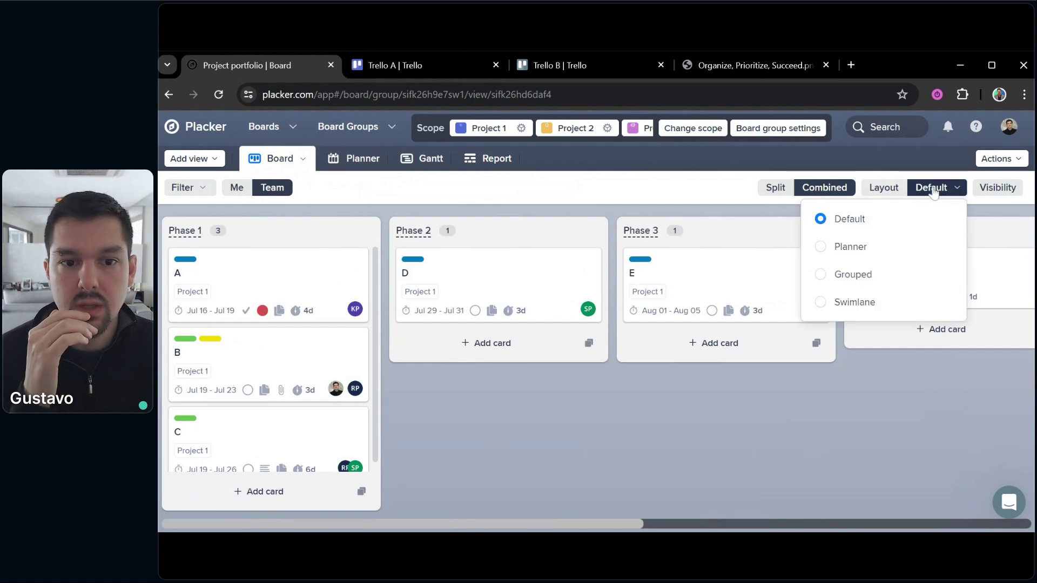
{"action": "left_click", "coordinate": [853, 275]}
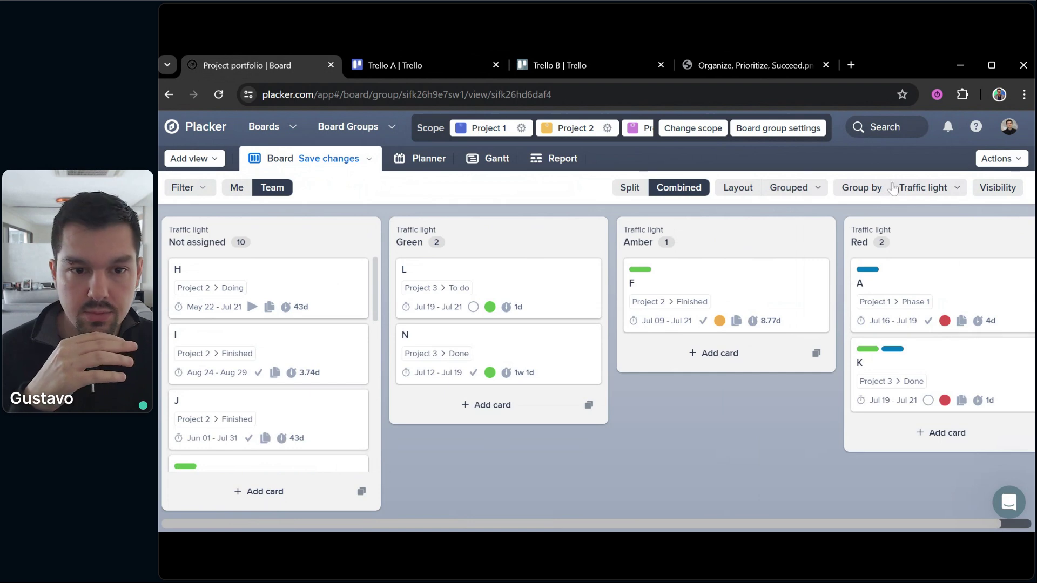
{"action": "left_click", "coordinate": [911, 190]}
{"action": "scroll", "coordinate": [902, 335], "scroll_direction": "down", "scroll_amount": 2}
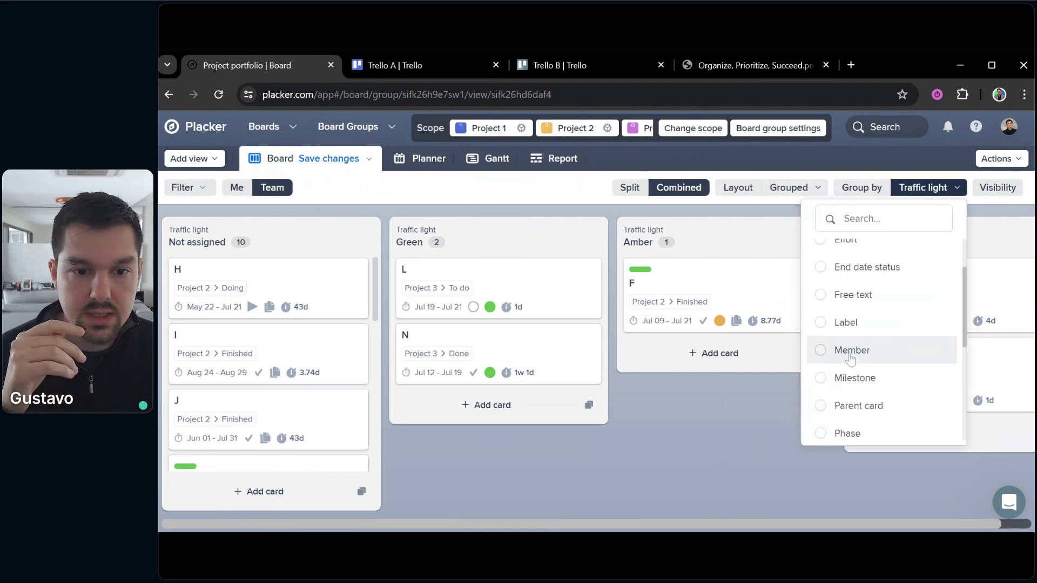
{"action": "left_click", "coordinate": [859, 348]}
{"action": "scroll", "coordinate": [708, 439], "scroll_direction": "right", "scroll_amount": 10}
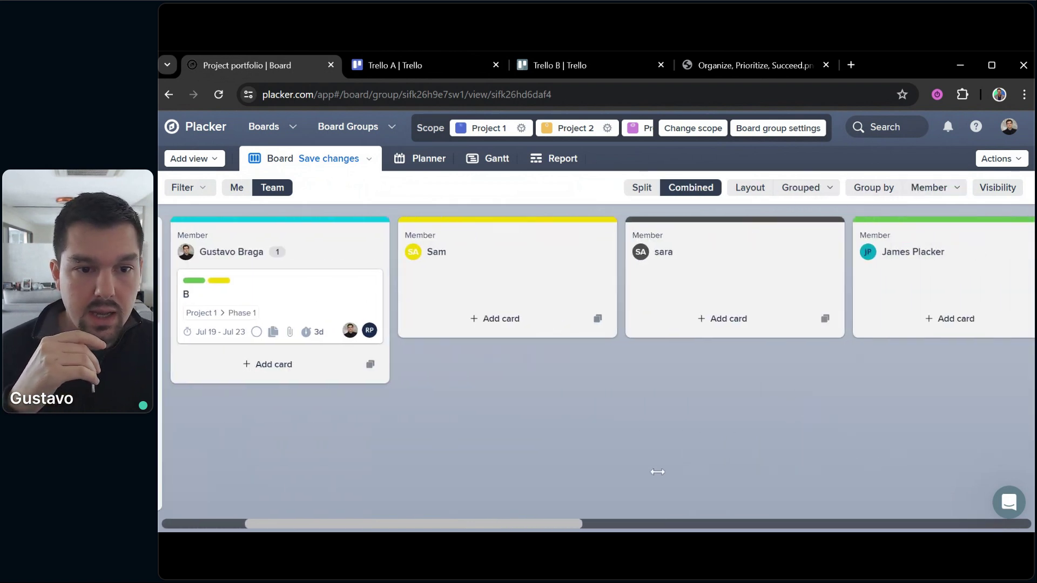
{"action": "scroll", "coordinate": [594, 429], "scroll_direction": "right", "scroll_amount": 12}
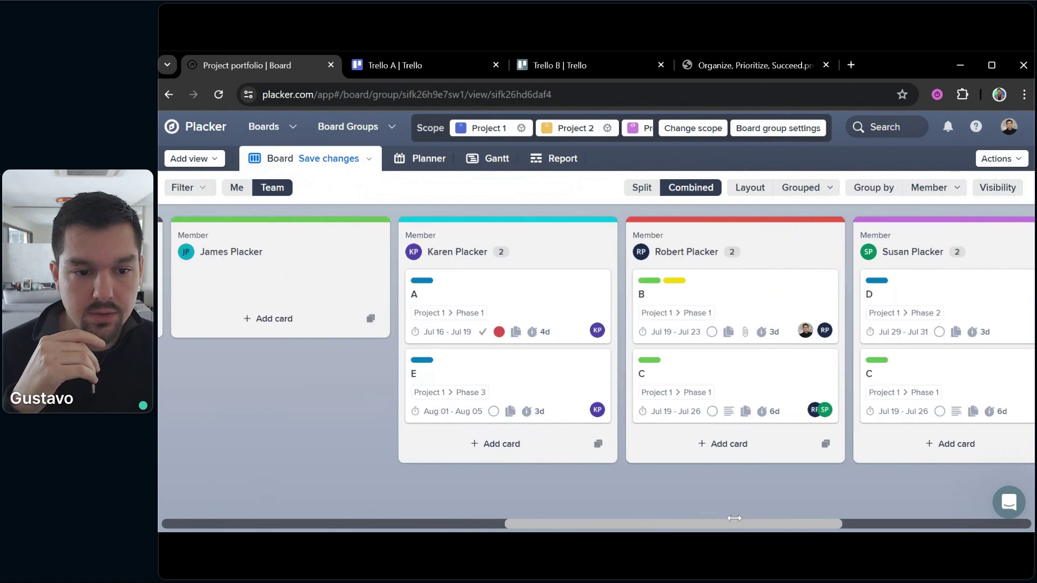
{"action": "scroll", "coordinate": [724, 432], "scroll_direction": "left", "scroll_amount": 20}
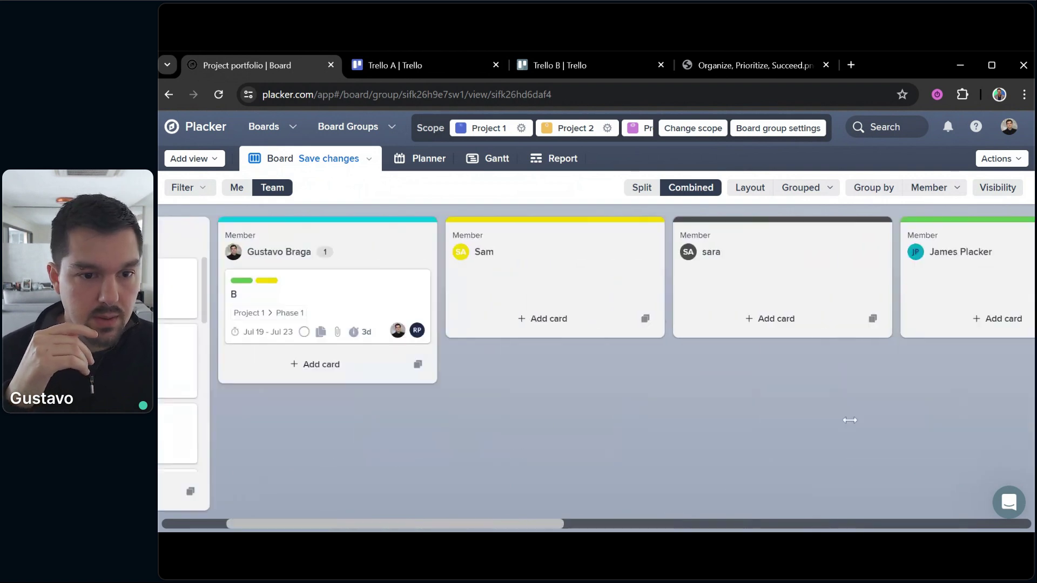
Group the combined board's cards by Label and look at the label lists.
{"action": "left_click", "coordinate": [938, 189]}
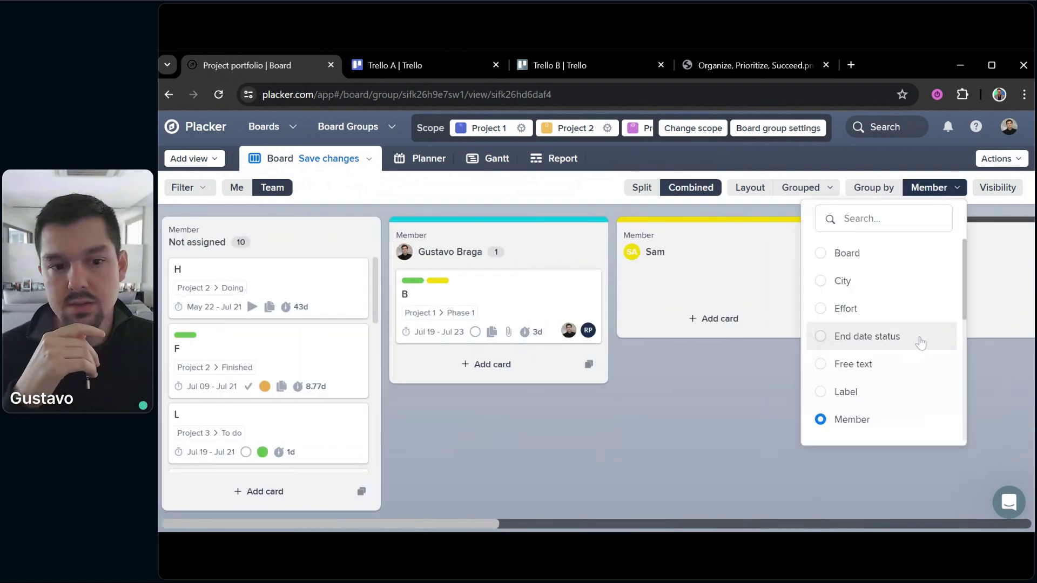
{"action": "scroll", "coordinate": [914, 344], "scroll_direction": "down", "scroll_amount": 3}
{"action": "scroll", "coordinate": [915, 346], "scroll_direction": "up", "scroll_amount": 3}
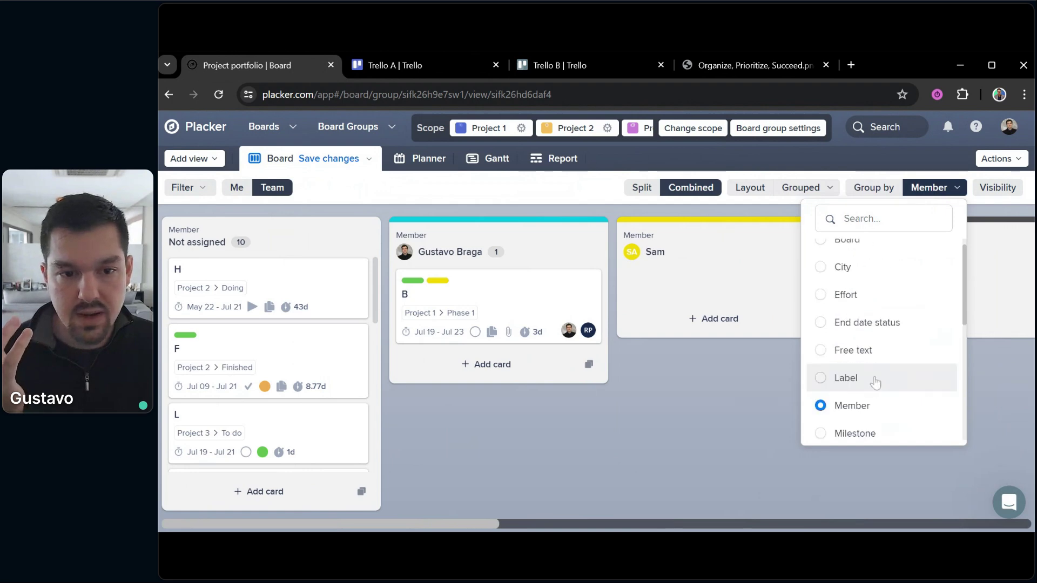
{"action": "left_click", "coordinate": [838, 388]}
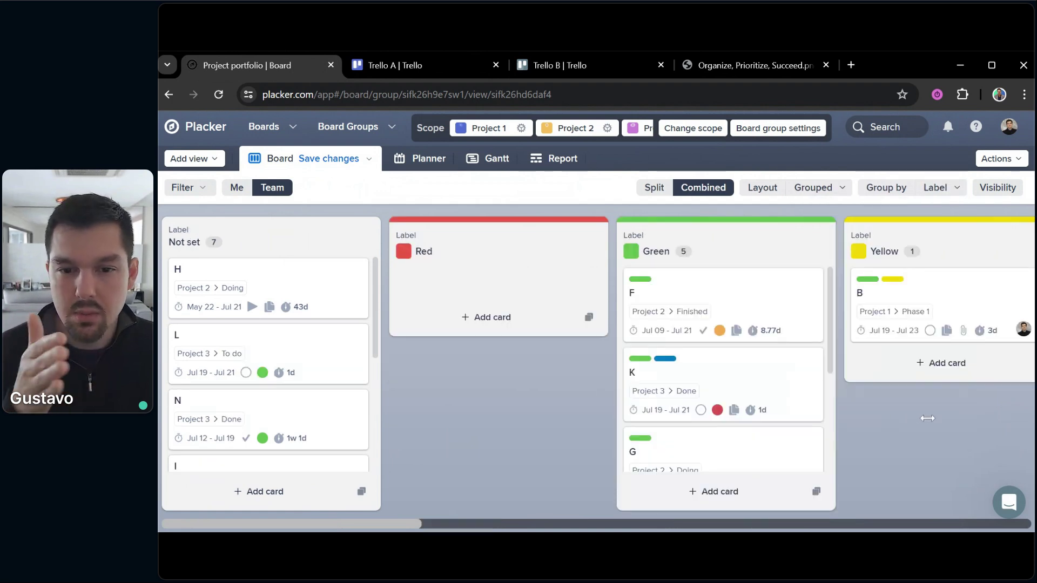
{"action": "left_click_drag", "start_coordinate": [934, 419], "coordinate": [967, 463]}
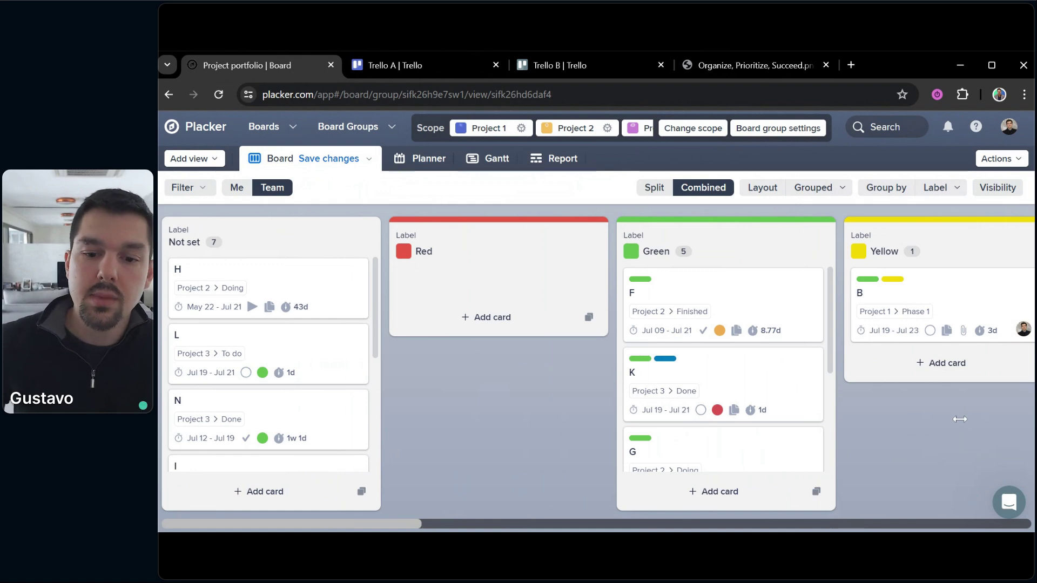
Group the combined board's cards by Priority.
{"action": "left_click", "coordinate": [942, 188]}
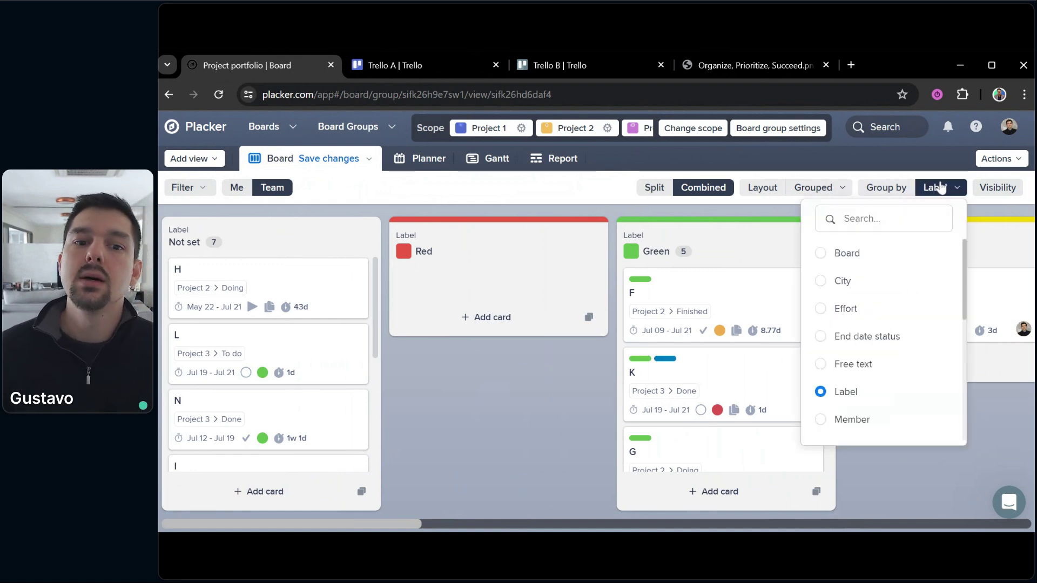
{"action": "scroll", "coordinate": [943, 324], "scroll_direction": "down", "scroll_amount": 2}
{"action": "scroll", "coordinate": [942, 336], "scroll_direction": "down", "scroll_amount": 1}
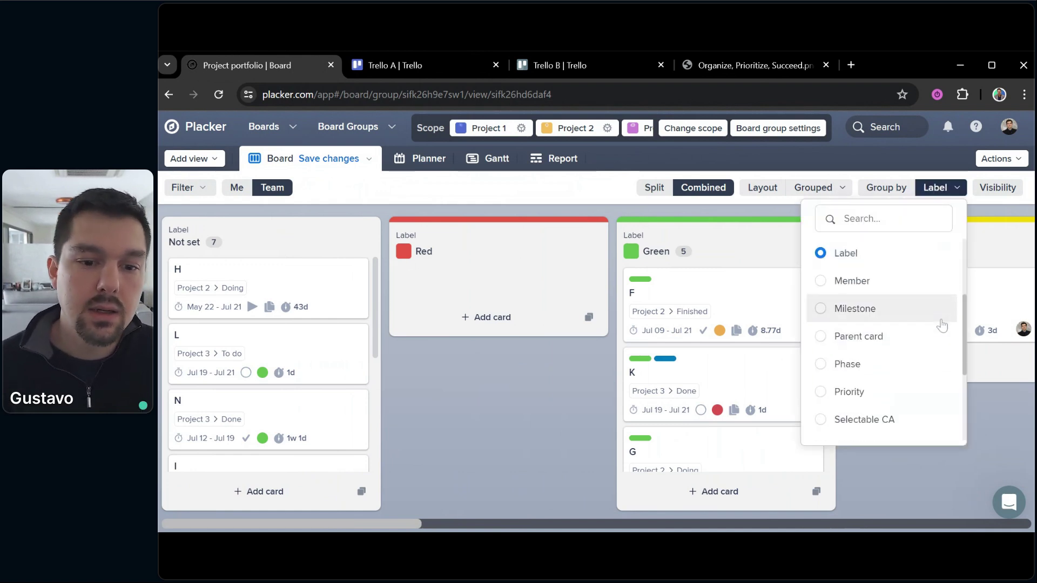
{"action": "left_click", "coordinate": [820, 398]}
Open card H, show its empty attributes, set its priority to Low, and close the card.
{"action": "left_click", "coordinate": [326, 298]}
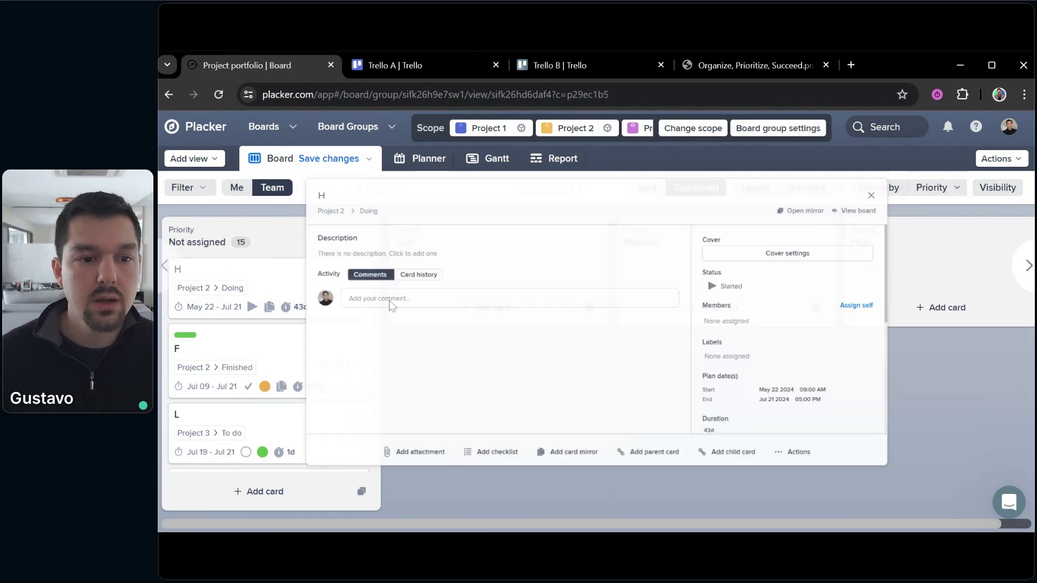
{"action": "scroll", "coordinate": [800, 378], "scroll_direction": "down", "scroll_amount": 6}
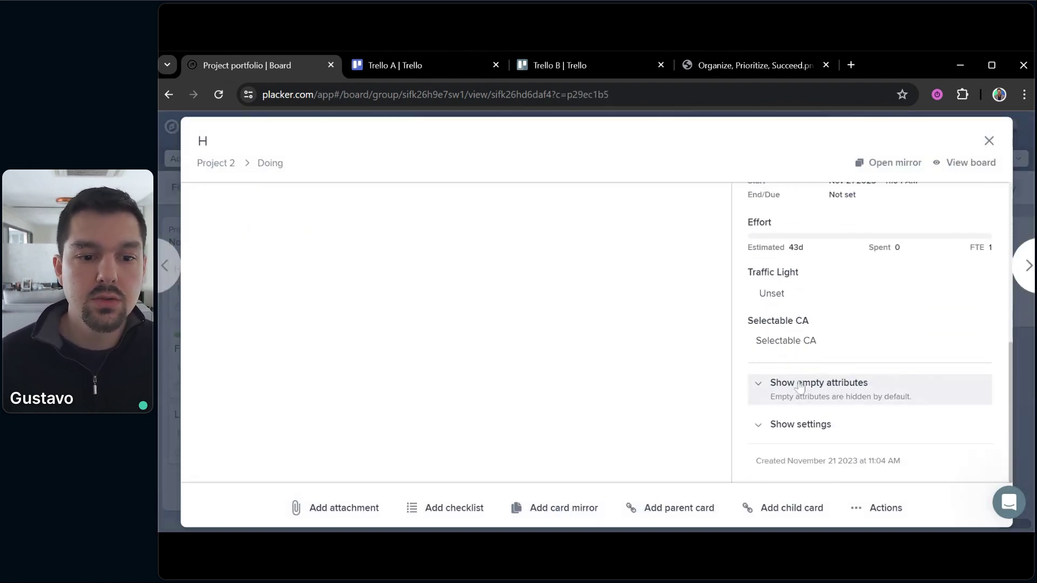
{"action": "left_click", "coordinate": [799, 385]}
{"action": "scroll", "coordinate": [804, 389], "scroll_direction": "down", "scroll_amount": 4}
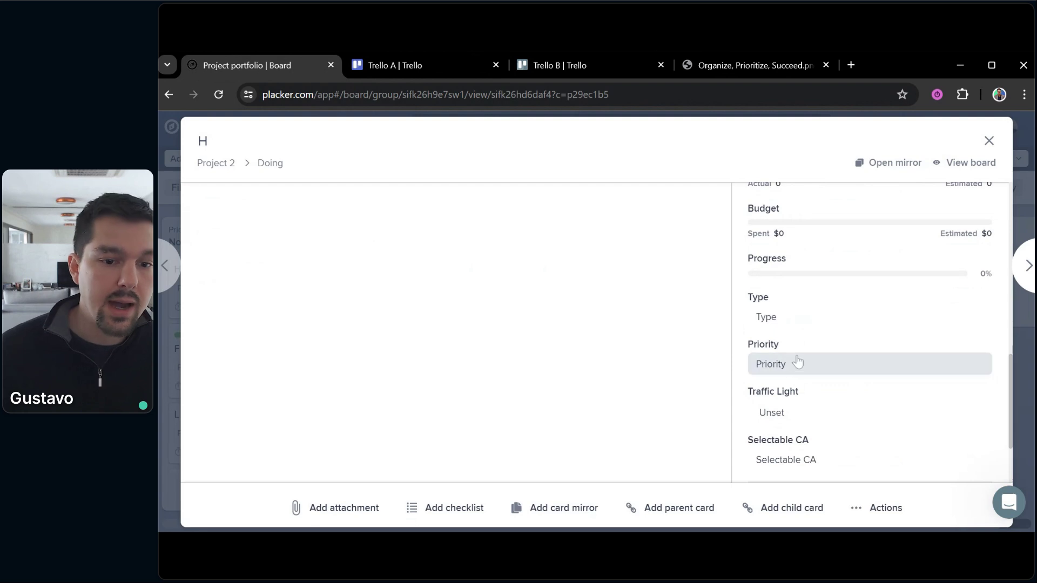
{"action": "left_click", "coordinate": [794, 363]}
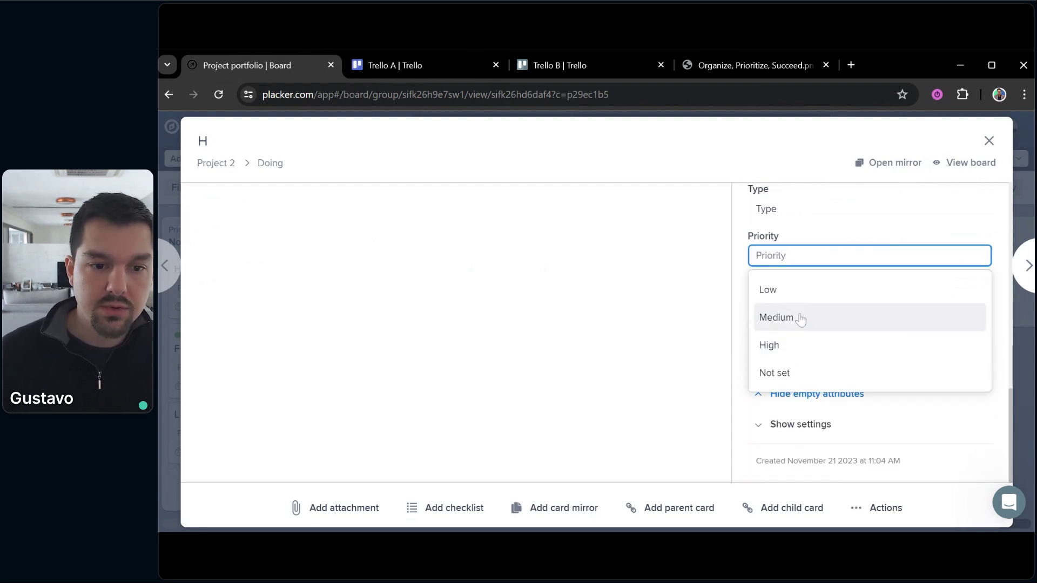
{"action": "left_click", "coordinate": [769, 292]}
{"action": "left_click", "coordinate": [1028, 367]}
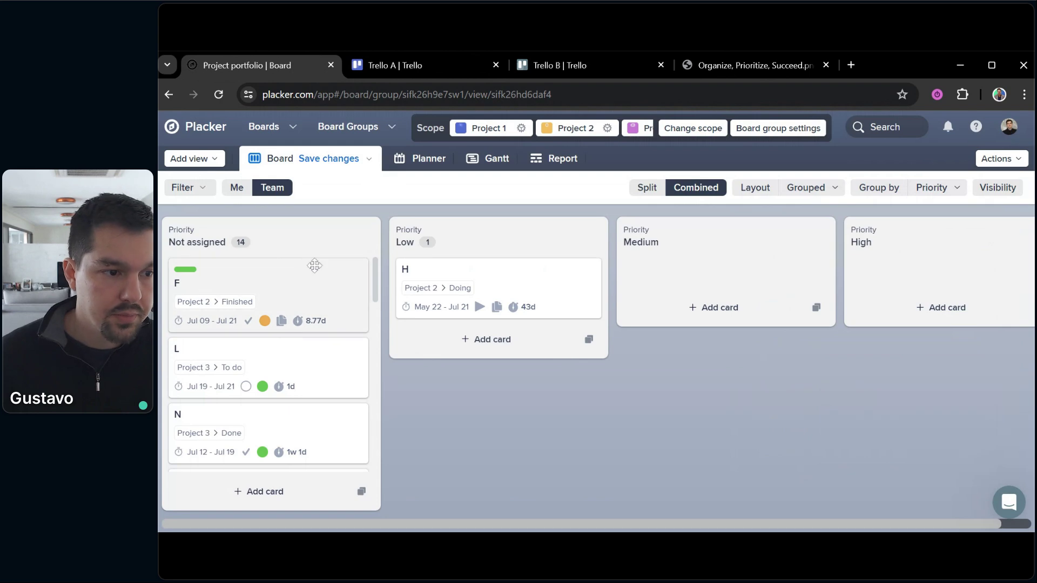
Open card F, examine its attributes including the priority, and close it without changes.
{"action": "left_click", "coordinate": [251, 267]}
{"action": "scroll", "coordinate": [932, 400], "scroll_direction": "down", "scroll_amount": 10}
{"action": "scroll", "coordinate": [847, 400], "scroll_direction": "up", "scroll_amount": 5}
{"action": "scroll", "coordinate": [836, 356], "scroll_direction": "down", "scroll_amount": 4}
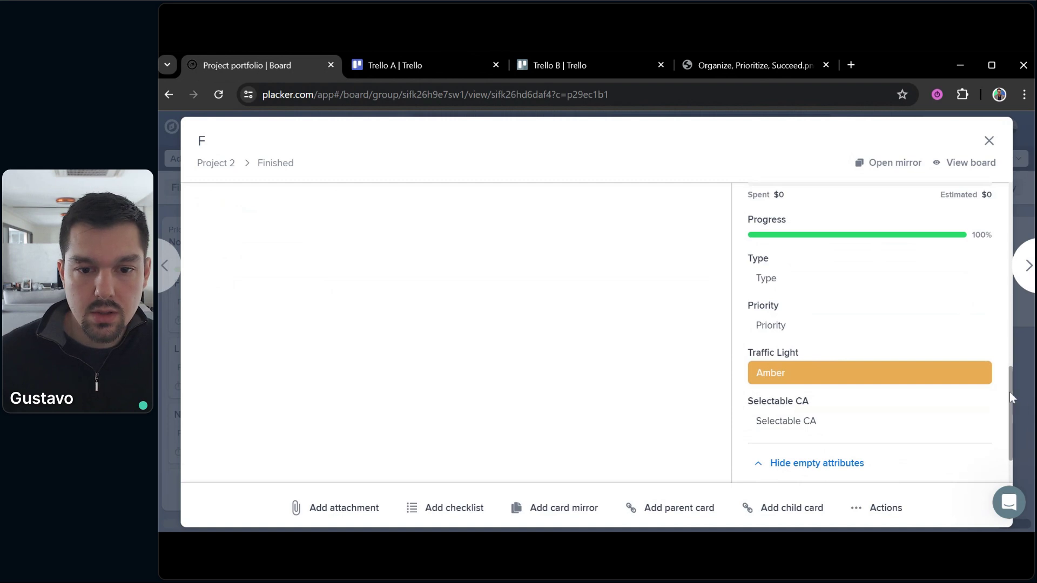
{"action": "left_click", "coordinate": [1031, 383]}
Move card N to the Low priority list, cards A and F to Medium, and cards I and L to High.
{"action": "left_click_drag", "start_coordinate": [247, 266], "coordinate": [729, 275]}
{"action": "left_click_drag", "start_coordinate": [373, 268], "coordinate": [918, 278]}
{"action": "left_click_drag", "start_coordinate": [337, 283], "coordinate": [918, 275]}
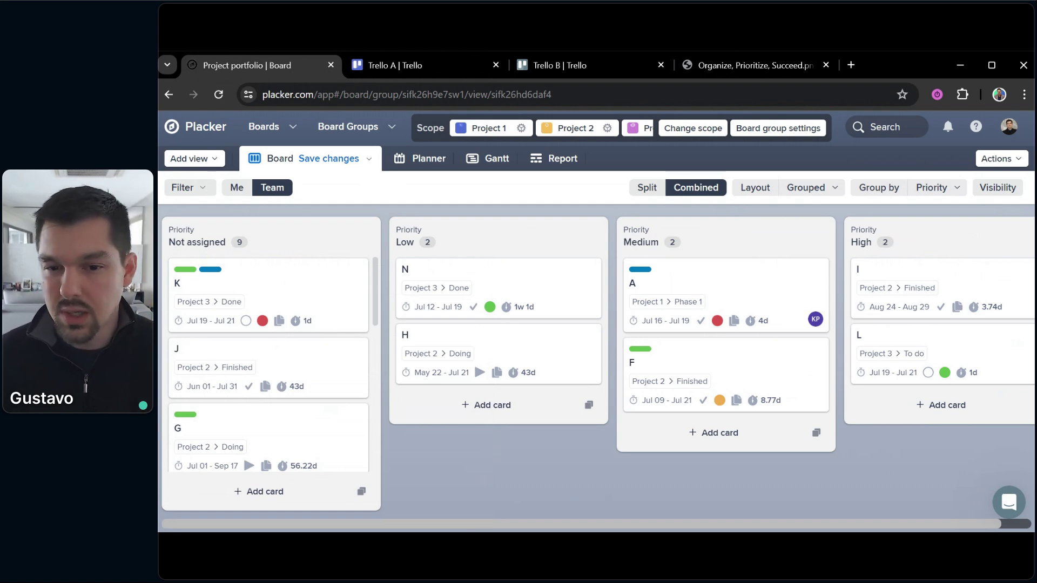
{"action": "left_click_drag", "start_coordinate": [844, 471], "coordinate": [812, 471]}
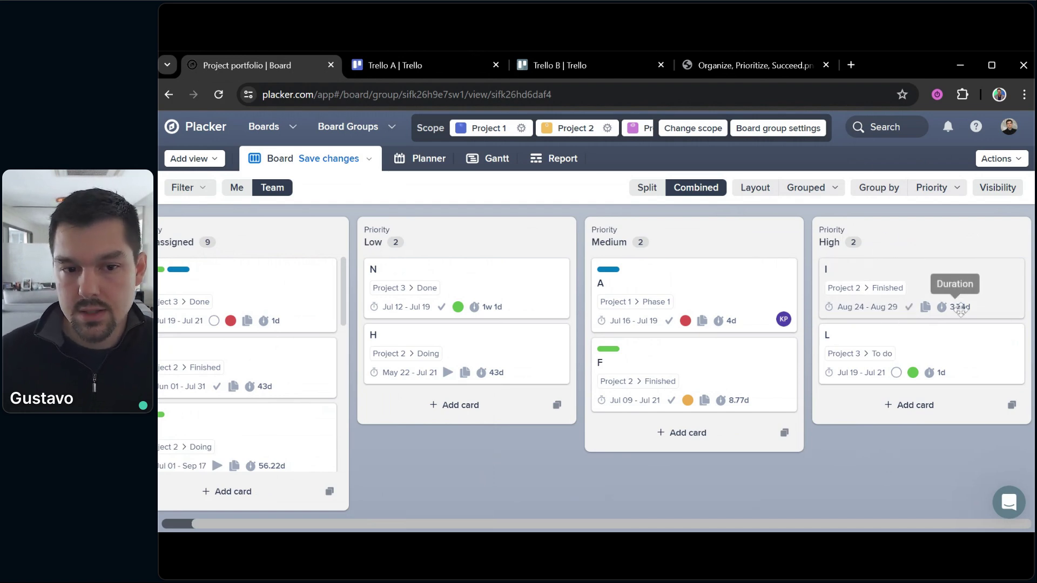
Group the combined board's cards by Traffic light and look over the resulting lists.
{"action": "mouse_move", "coordinate": [491, 472]}
{"action": "left_mouse_down"}
{"action": "mouse_move", "coordinate": [529, 478]}
{"action": "mouse_move", "coordinate": [475, 481]}
{"action": "left_mouse_up"}
{"action": "left_click", "coordinate": [943, 189]}
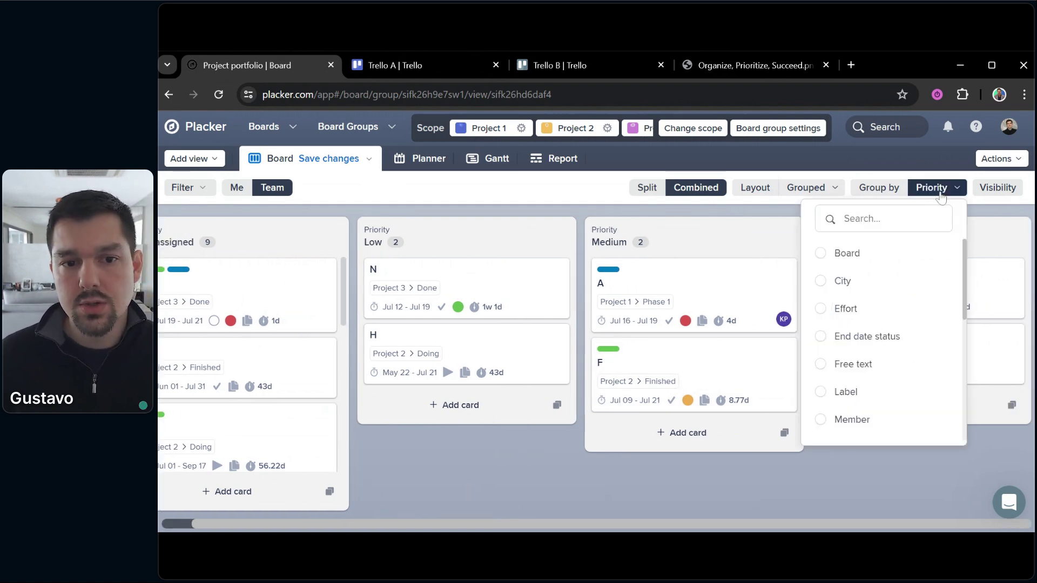
{"action": "scroll", "coordinate": [898, 324], "scroll_direction": "down", "scroll_amount": 2}
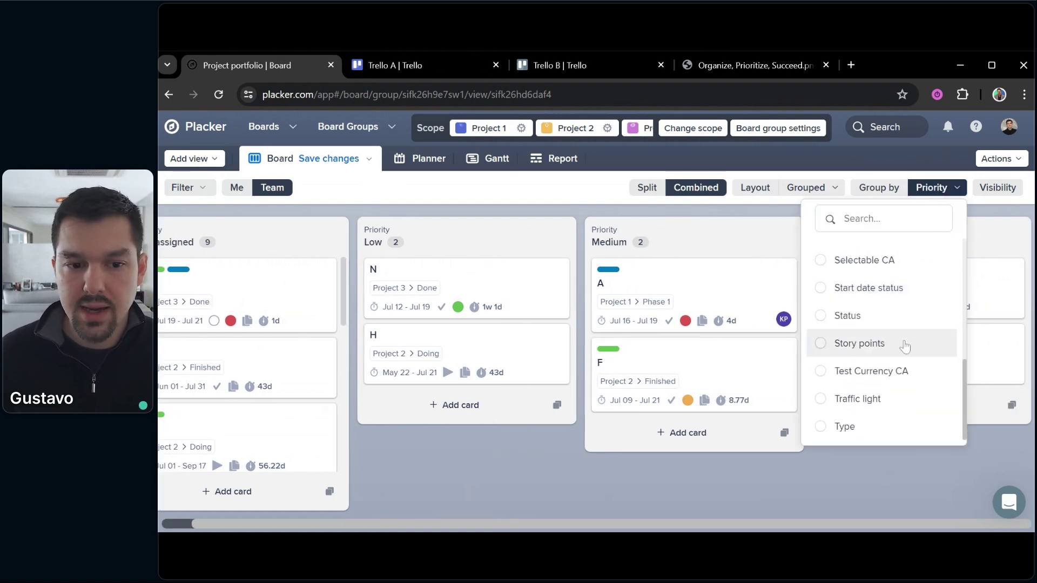
{"action": "left_click", "coordinate": [848, 398]}
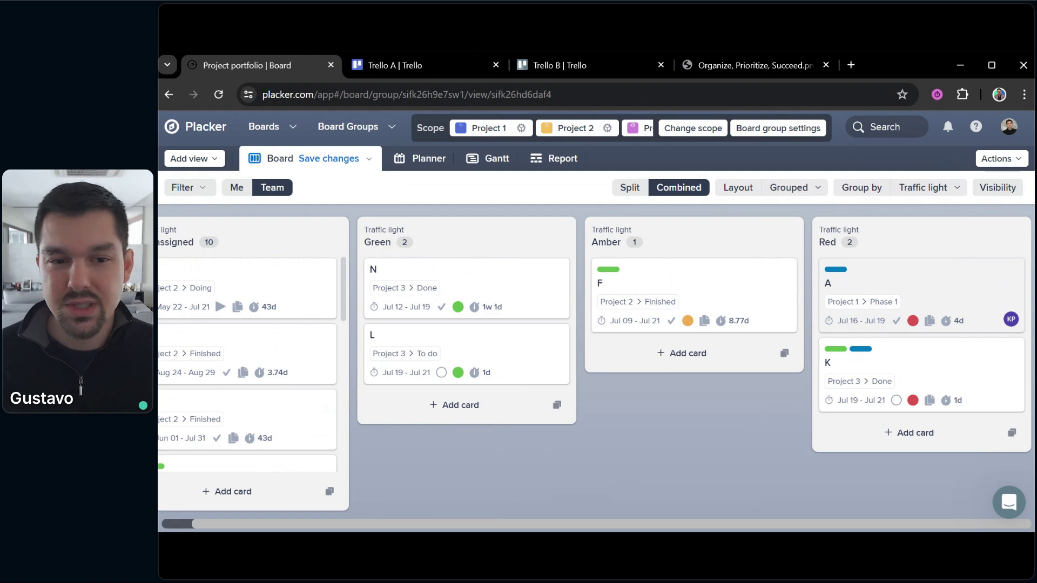
{"action": "scroll", "coordinate": [616, 420], "scroll_direction": "left", "scroll_amount": 2}
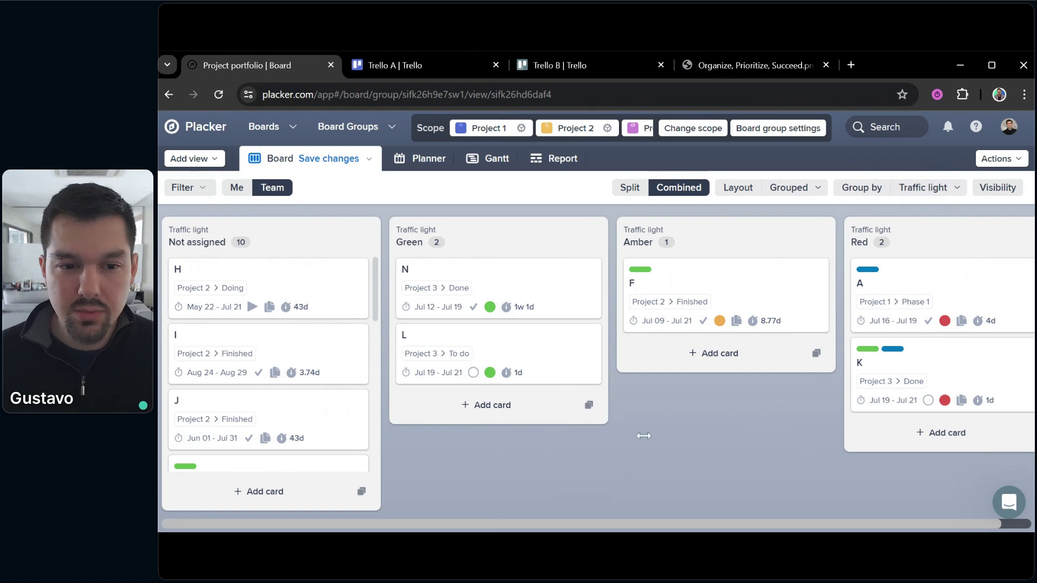
{"action": "left_click_drag", "start_coordinate": [730, 430], "coordinate": [790, 470]}
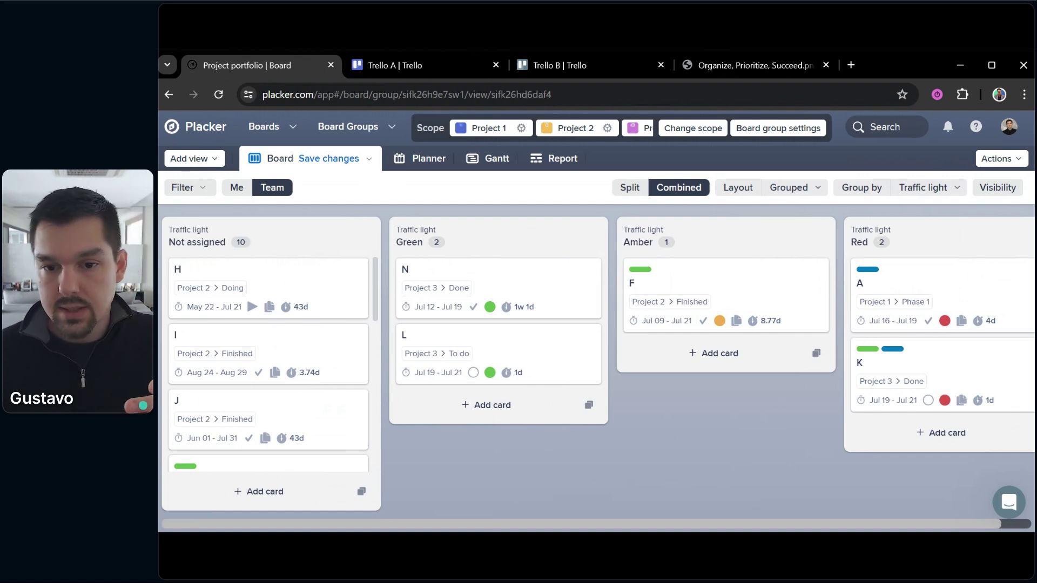
{"action": "left_click_drag", "start_coordinate": [817, 455], "coordinate": [852, 460]}
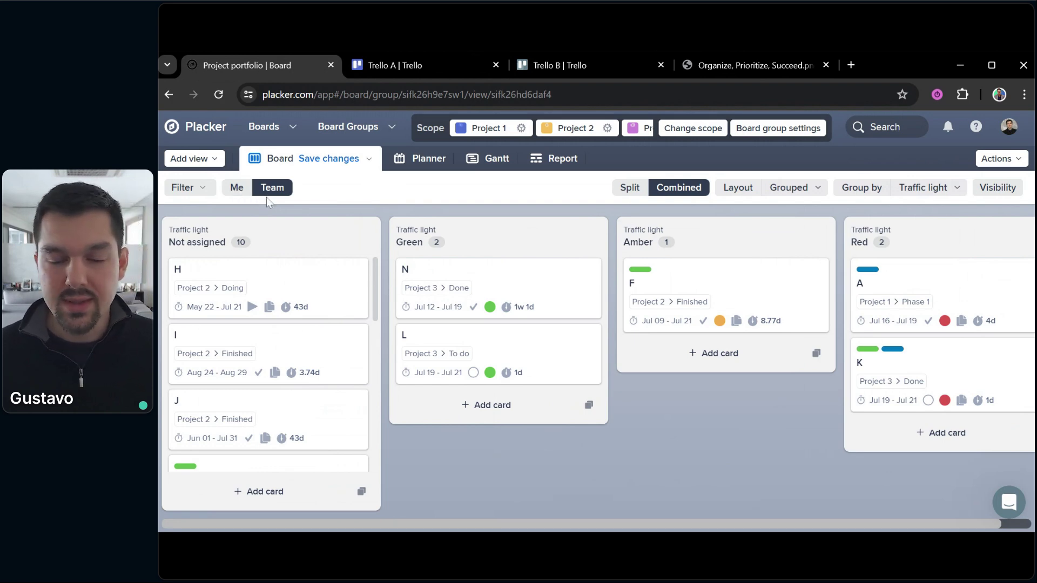
Show only the signed-in member's cards, return to the whole team's cards, and view the filter options without applying any.
{"action": "left_click", "coordinate": [235, 187]}
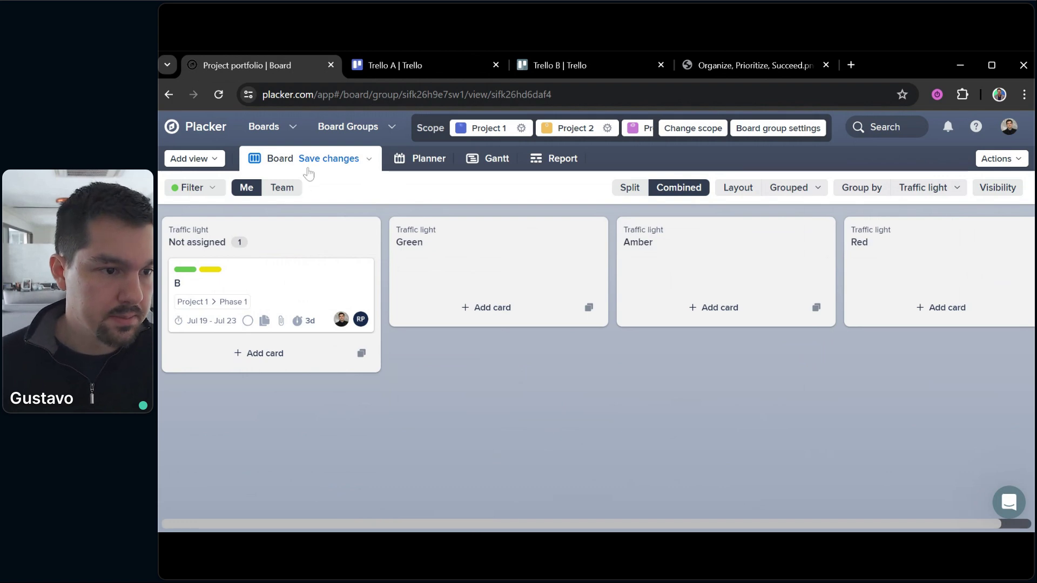
{"action": "left_click", "coordinate": [281, 187]}
{"action": "left_click", "coordinate": [213, 191]}
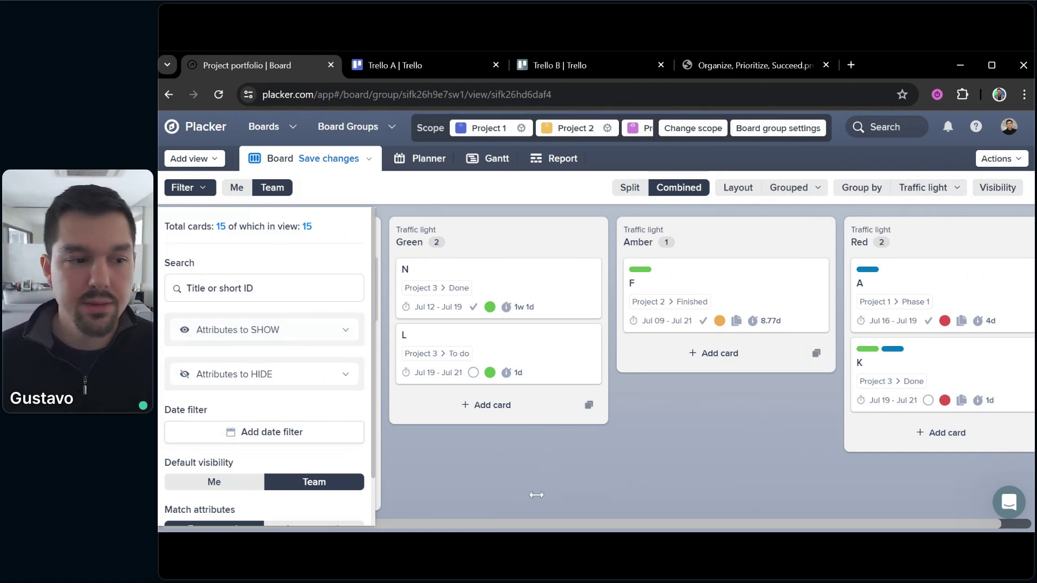
{"action": "left_click", "coordinate": [437, 458]}
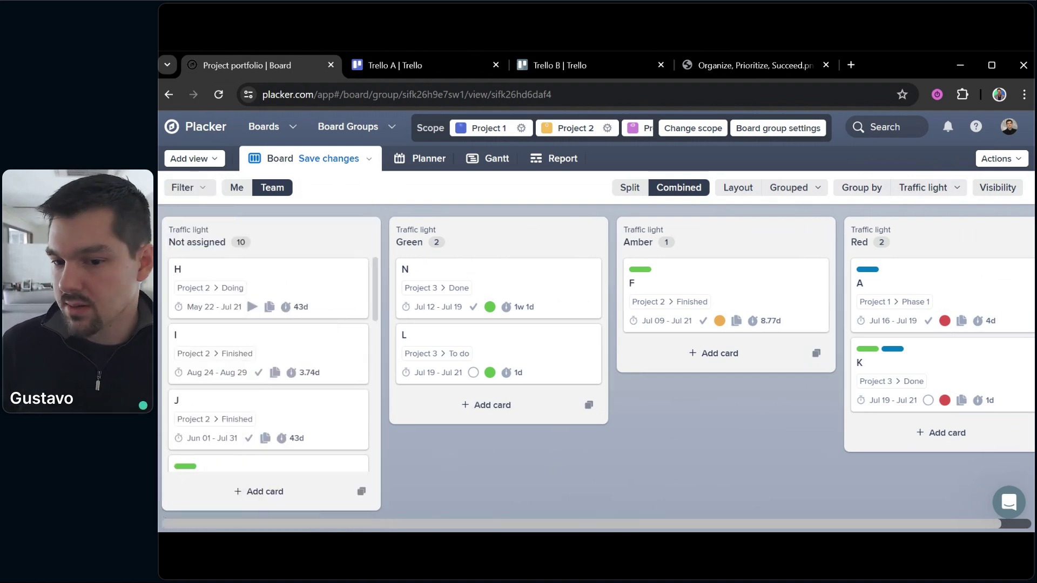
Switch to the Trello A board to view its lists and return to the Placker project portfolio board.
{"action": "left_click", "coordinate": [351, 62]}
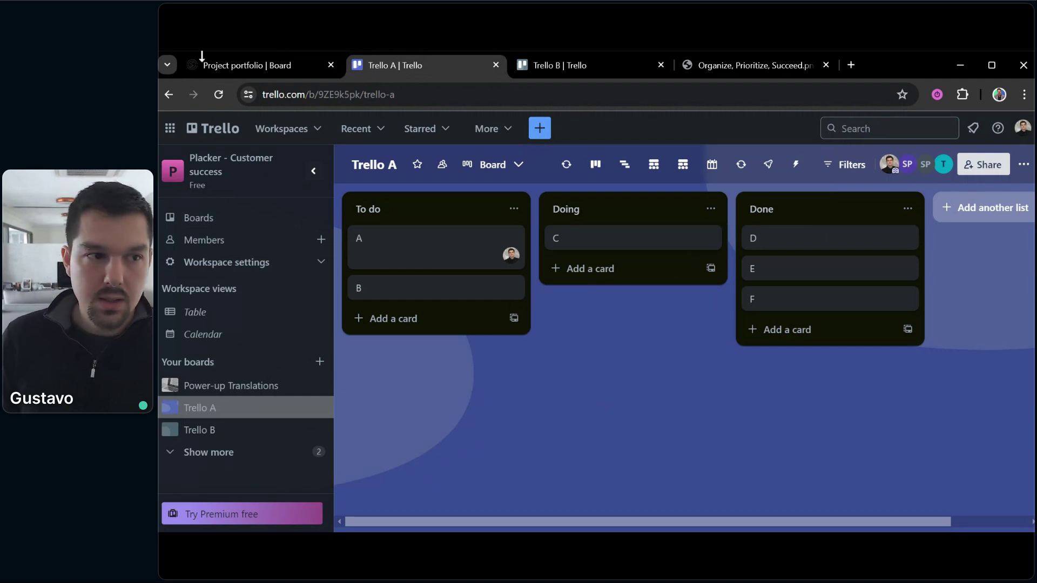
{"action": "left_click", "coordinate": [202, 58]}
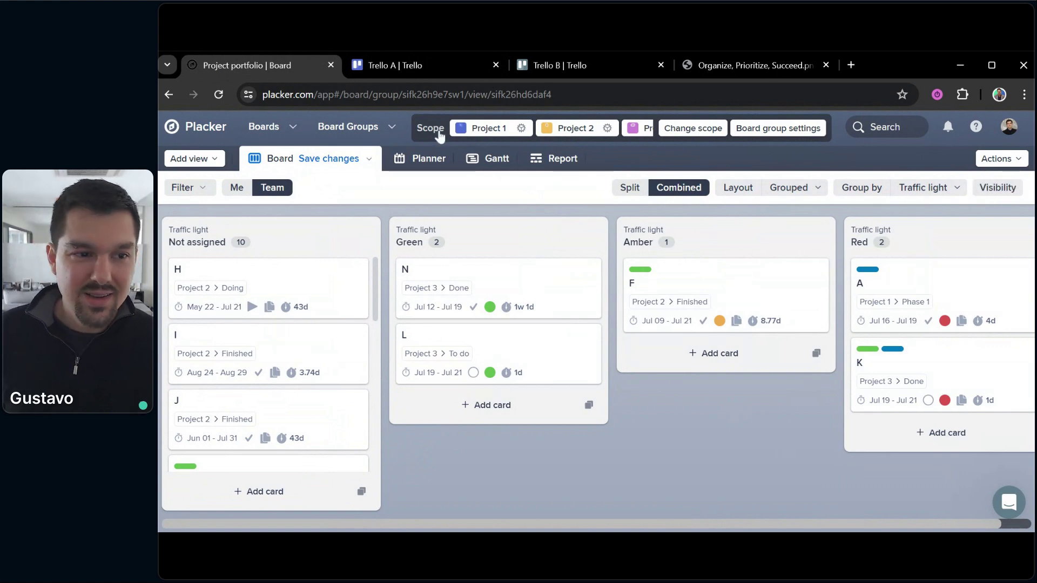
{"action": "left_click_drag", "start_coordinate": [688, 457], "coordinate": [757, 466]}
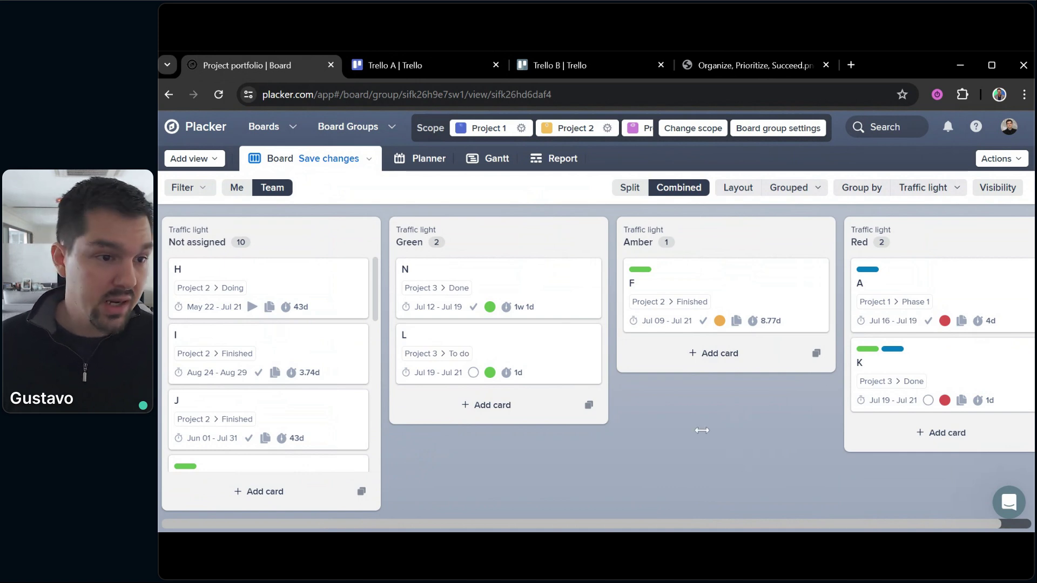
Open the portfolio's Planner view and show the boards combined in one weekly planner.
{"action": "left_click", "coordinate": [413, 161]}
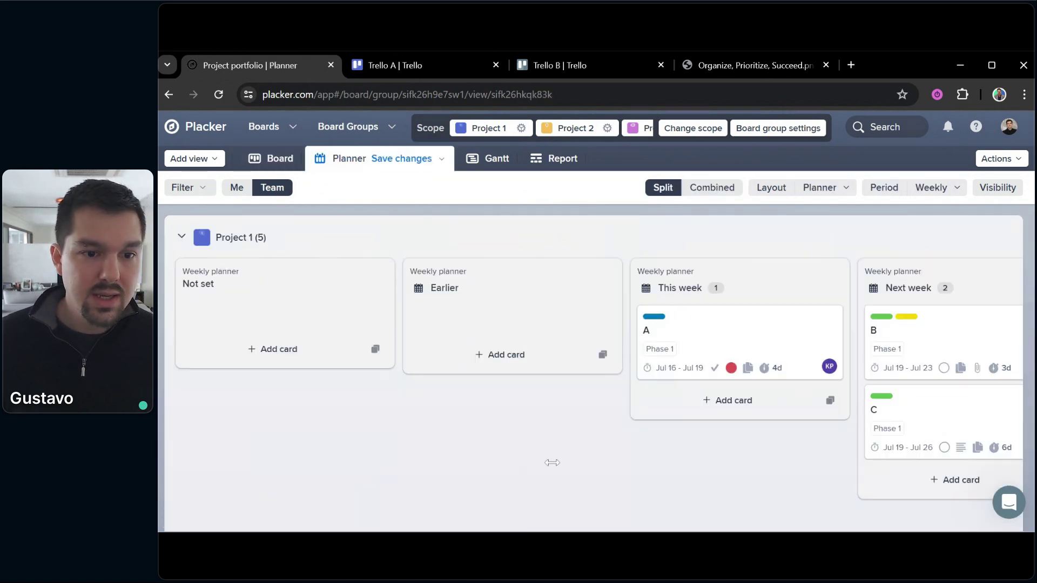
{"action": "left_click", "coordinate": [729, 189]}
{"action": "left_click_drag", "start_coordinate": [546, 424], "coordinate": [578, 391]}
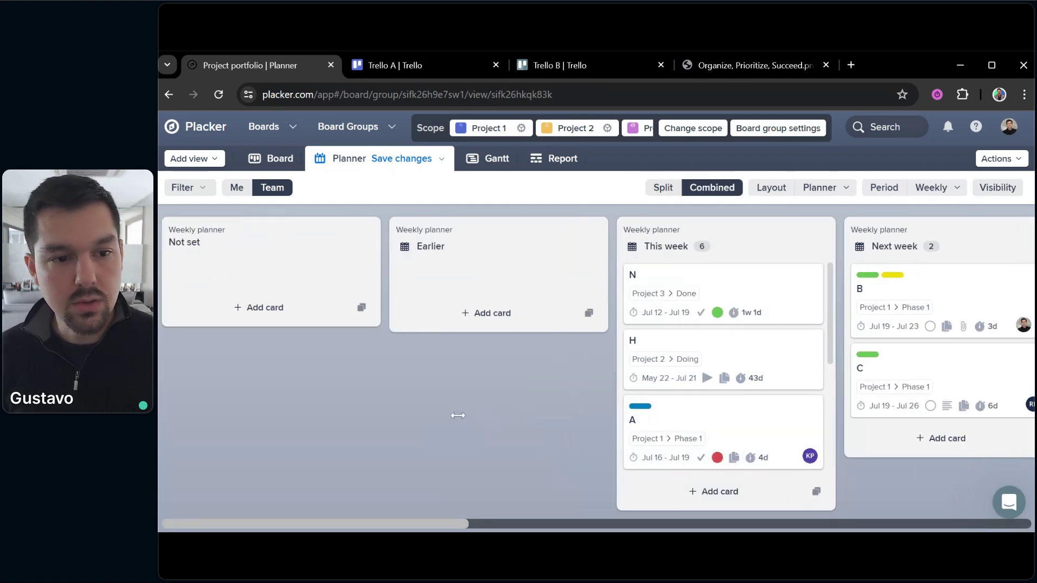
Examine the cards scheduled across the combined weekly planner, from the undated list through the week of Jul 29th - Aug 4th.
{"action": "left_click_drag", "start_coordinate": [485, 401], "coordinate": [369, 402]}
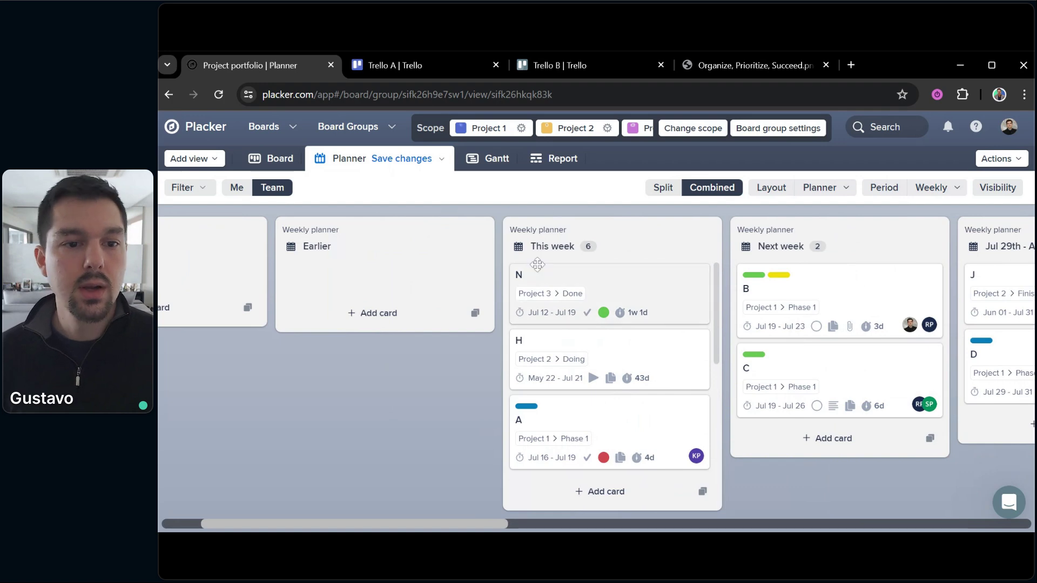
{"action": "scroll", "coordinate": [620, 310], "scroll_direction": "down", "scroll_amount": 4}
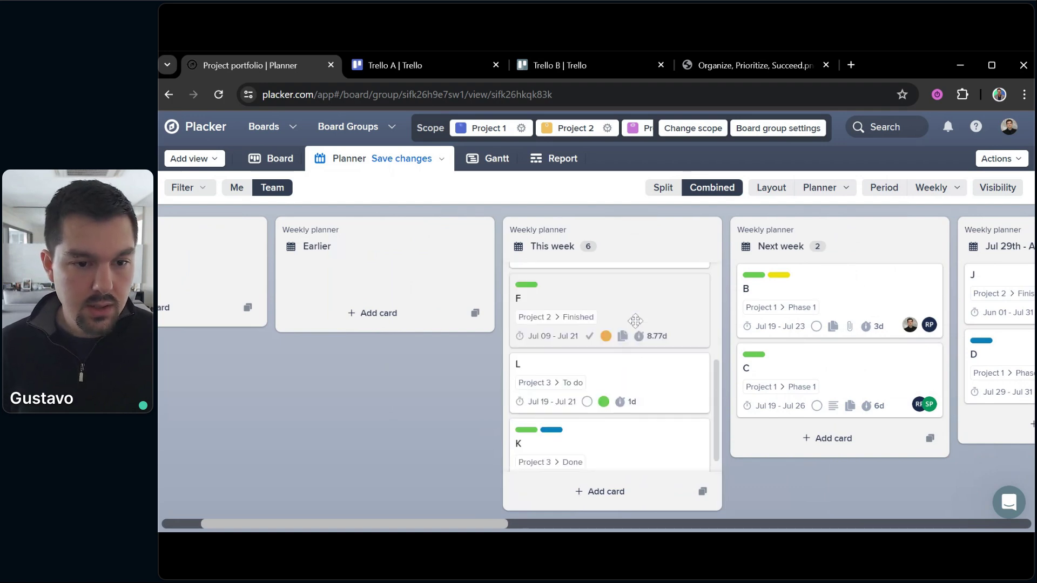
{"action": "left_click_drag", "start_coordinate": [772, 494], "coordinate": [599, 491]}
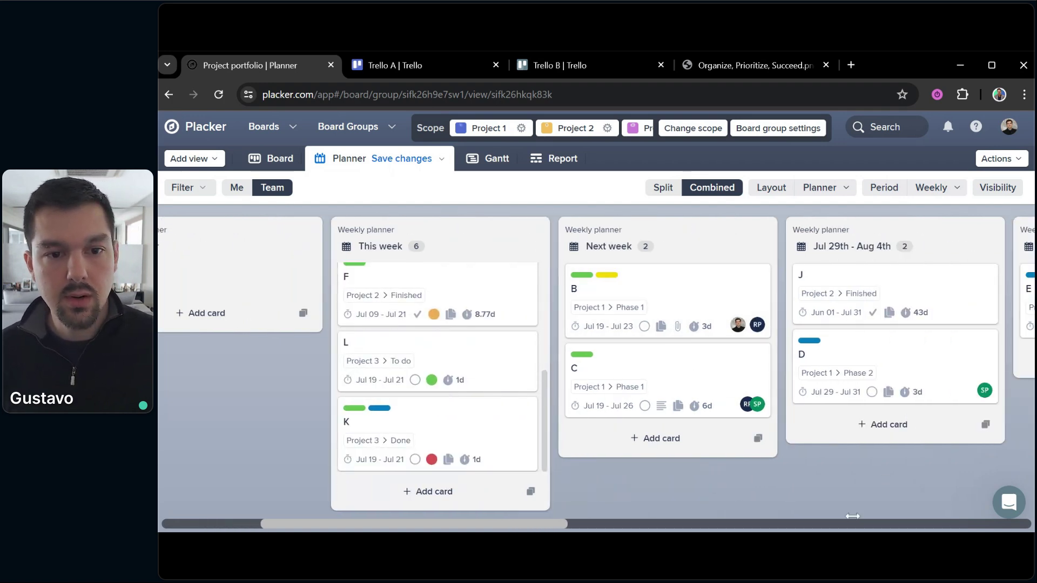
{"action": "left_click", "coordinate": [675, 524]}
{"action": "left_click_drag", "start_coordinate": [693, 522], "coordinate": [353, 470]}
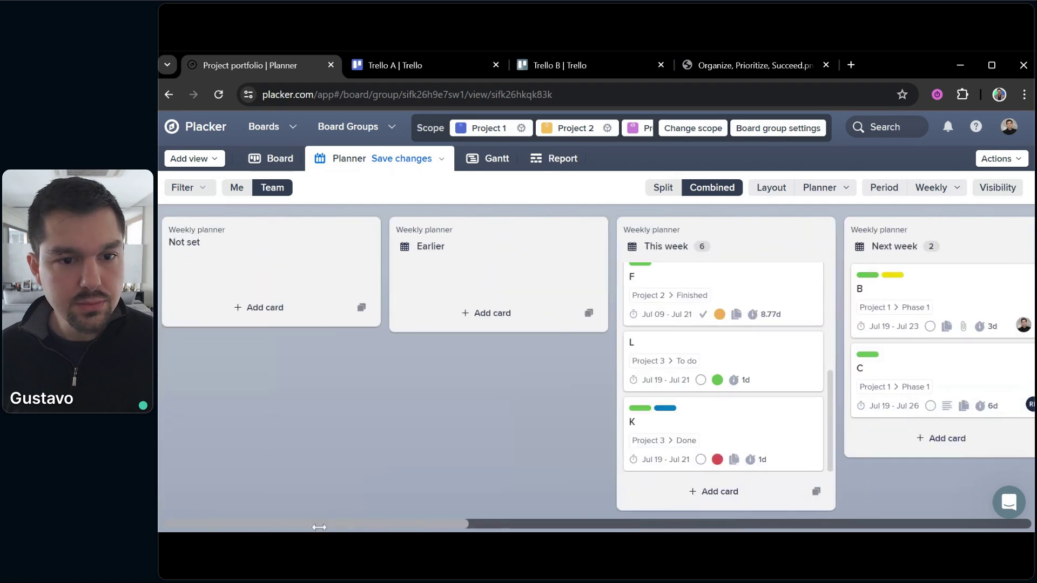
{"action": "left_click", "coordinate": [938, 189]}
{"action": "left_click", "coordinate": [937, 190]}
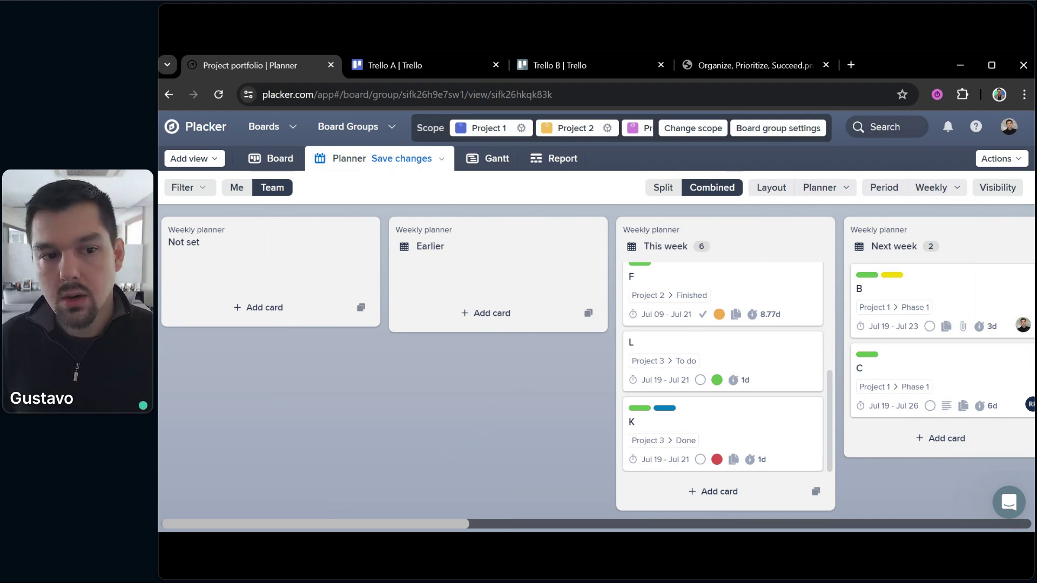
{"action": "left_click_drag", "start_coordinate": [873, 503], "coordinate": [606, 512]}
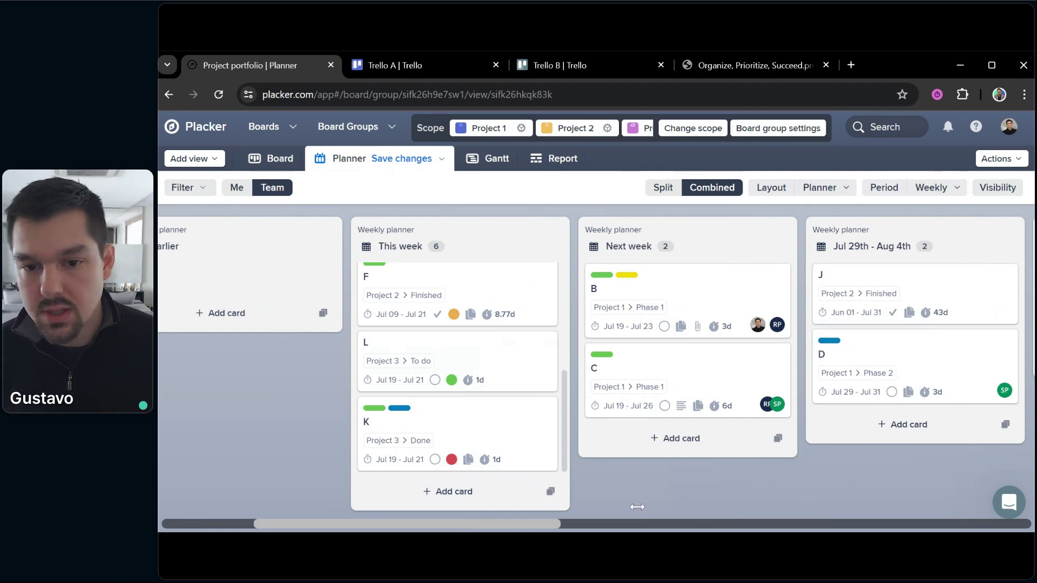
{"action": "left_click_drag", "start_coordinate": [701, 485], "coordinate": [756, 479]}
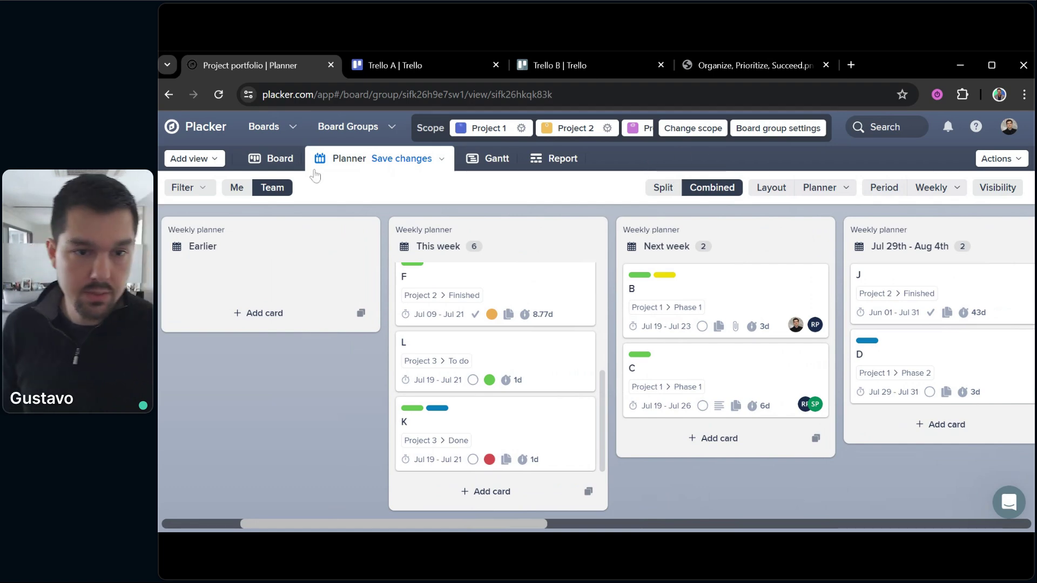
{"action": "left_click_drag", "start_coordinate": [296, 437], "coordinate": [624, 398]}
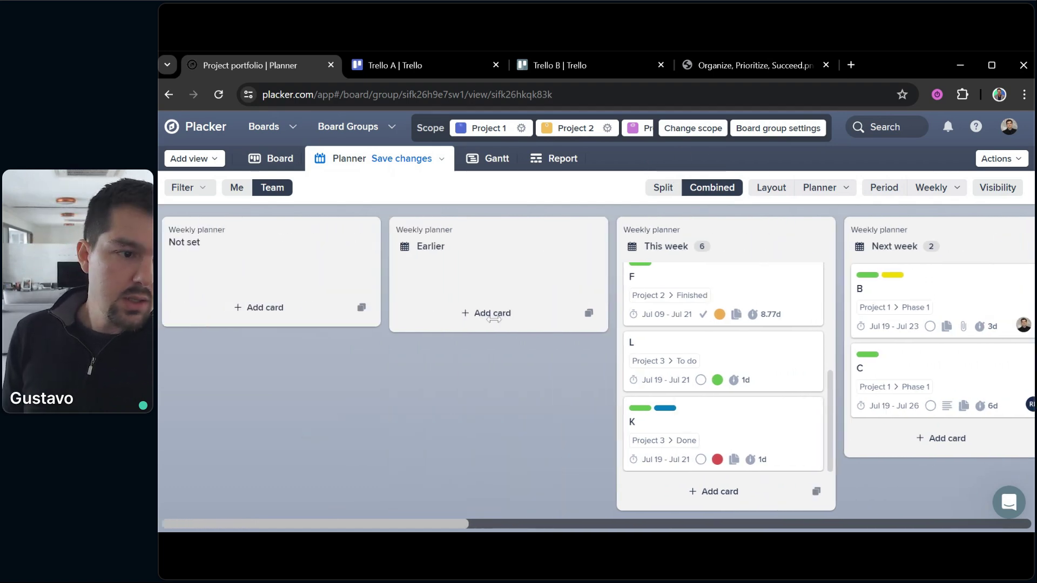
{"action": "left_click_drag", "start_coordinate": [484, 408], "coordinate": [340, 436]}
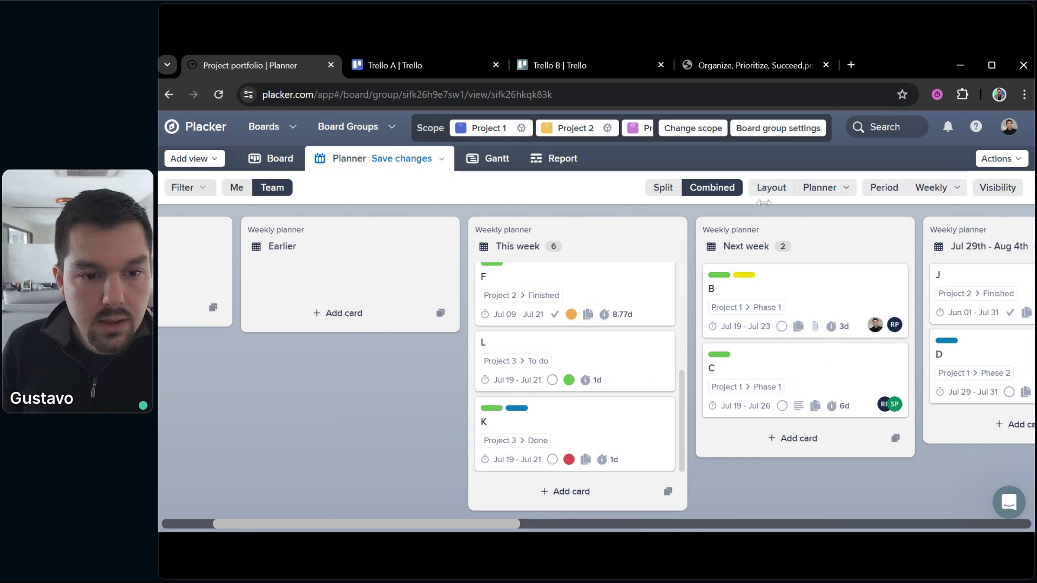
Open card B in the Next week list, examine its plan dates, and close it without changes.
{"action": "left_click", "coordinate": [834, 289]}
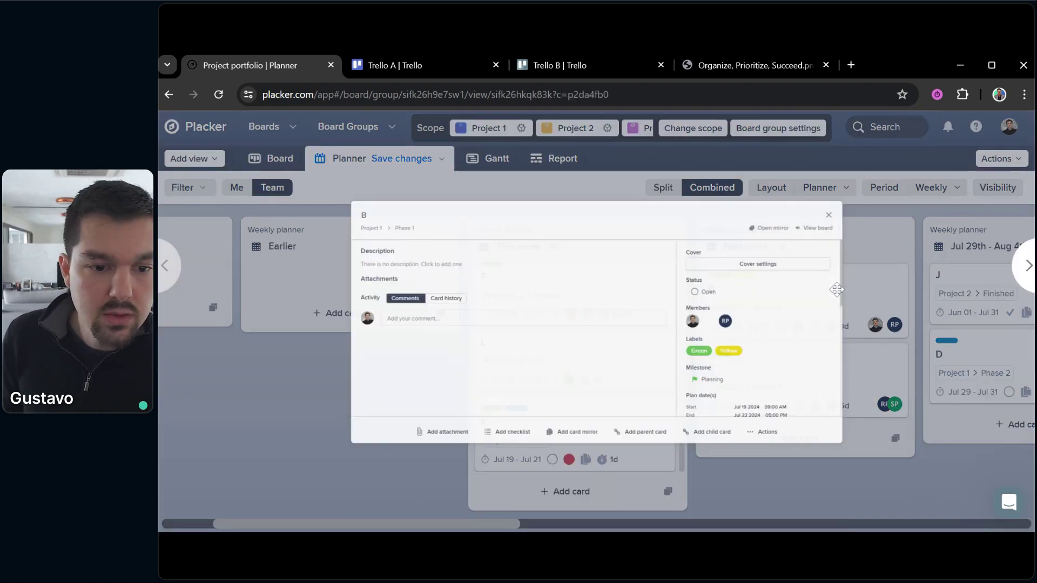
{"action": "scroll", "coordinate": [858, 351], "scroll_direction": "down", "scroll_amount": 3}
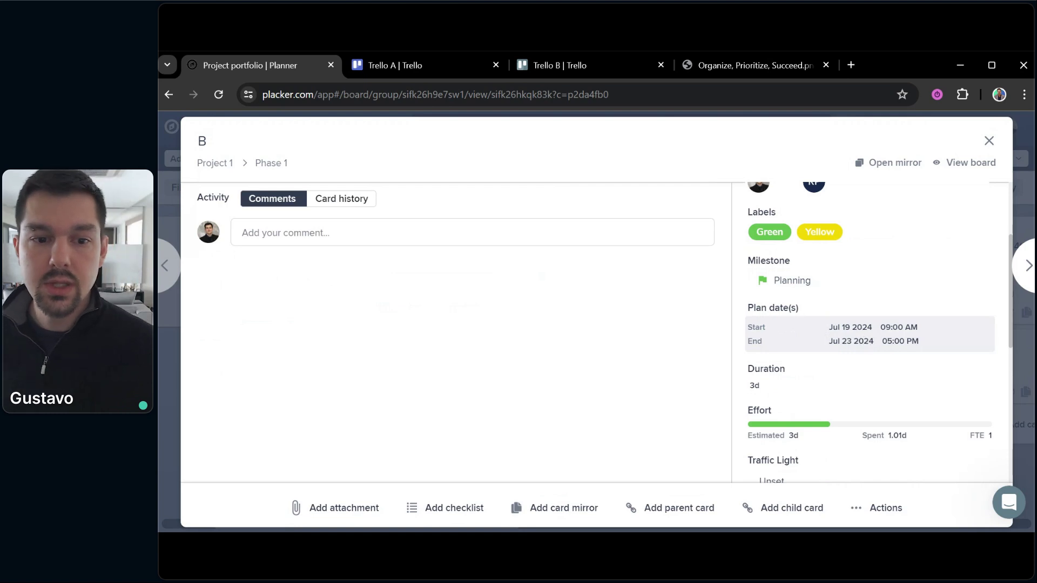
{"action": "left_click", "coordinate": [1013, 381]}
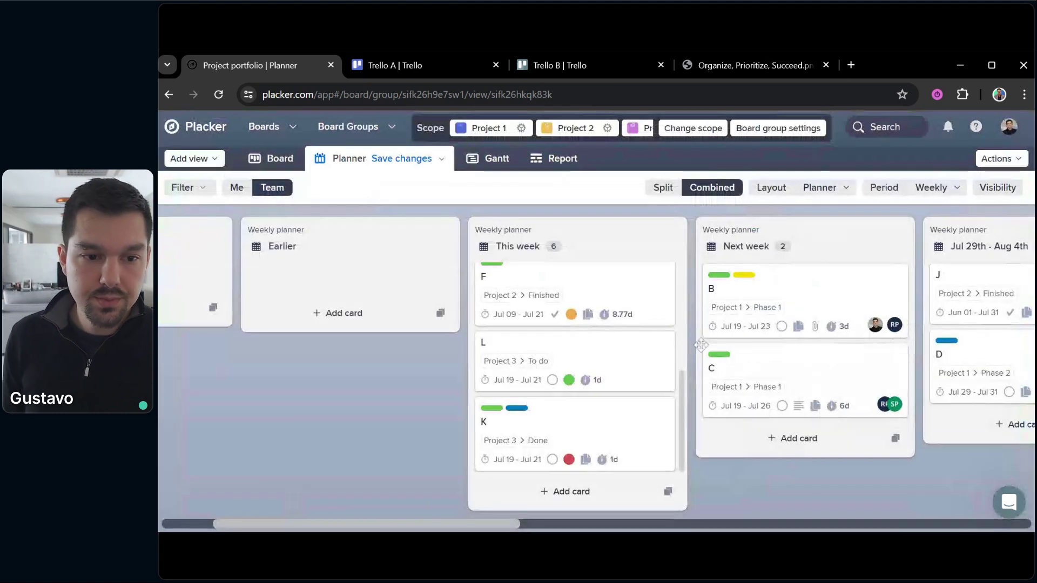
Reschedule card N by moving it from the This week list to the Next week list.
{"action": "left_click_drag", "start_coordinate": [400, 391], "coordinate": [335, 391]}
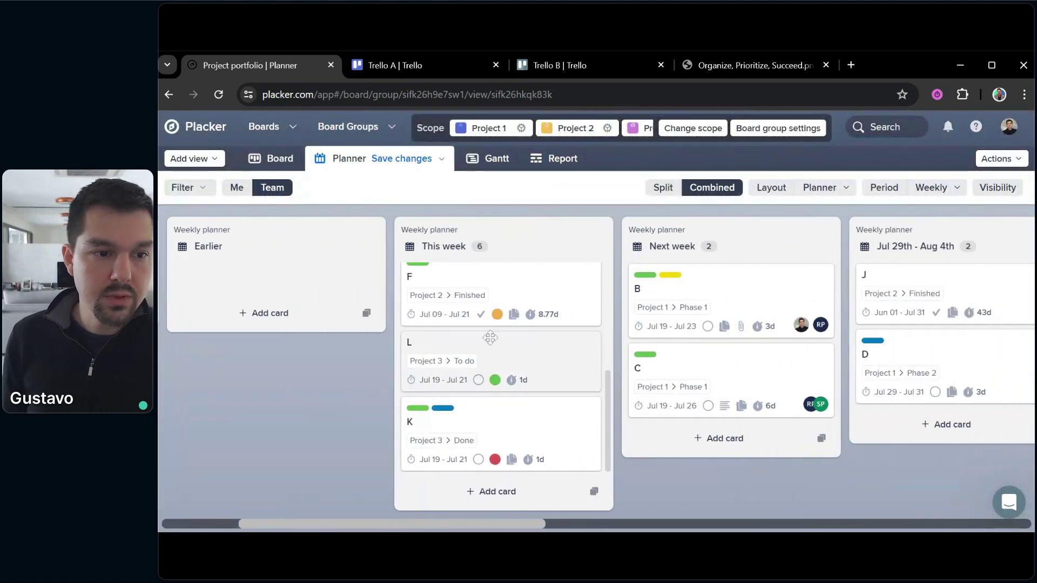
{"action": "scroll", "coordinate": [458, 303], "scroll_direction": "up", "scroll_amount": 4}
{"action": "left_click_drag", "start_coordinate": [457, 282], "coordinate": [648, 278]}
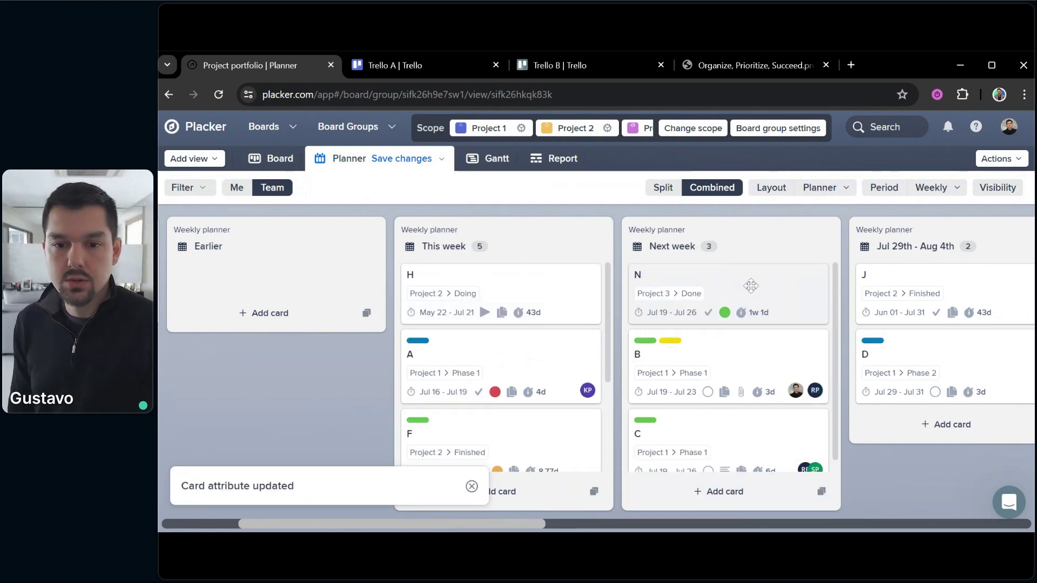
Set the planner period to Mixed and examine the cards in the lists from Today through Later.
{"action": "left_click_drag", "start_coordinate": [303, 404], "coordinate": [486, 433]}
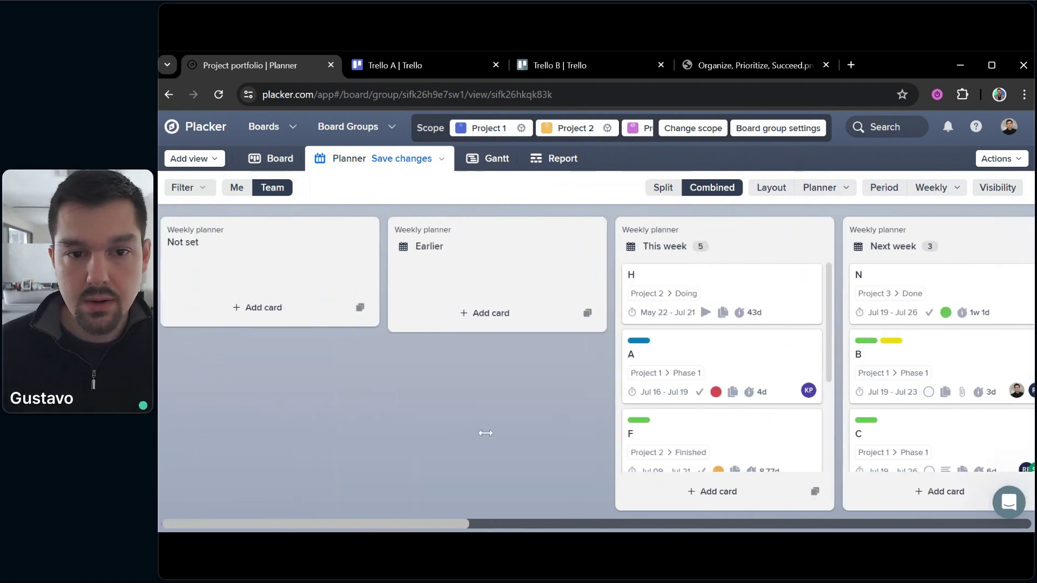
{"action": "left_click", "coordinate": [942, 192]}
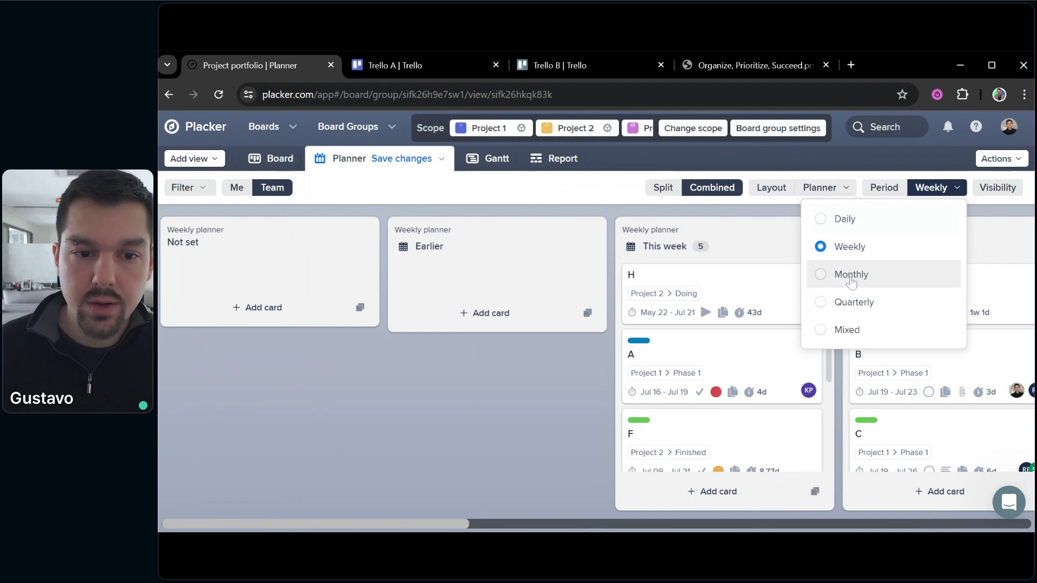
{"action": "left_click", "coordinate": [846, 330]}
{"action": "left_click_drag", "start_coordinate": [731, 448], "coordinate": [308, 463]}
{"action": "left_click_drag", "start_coordinate": [306, 462], "coordinate": [420, 401]}
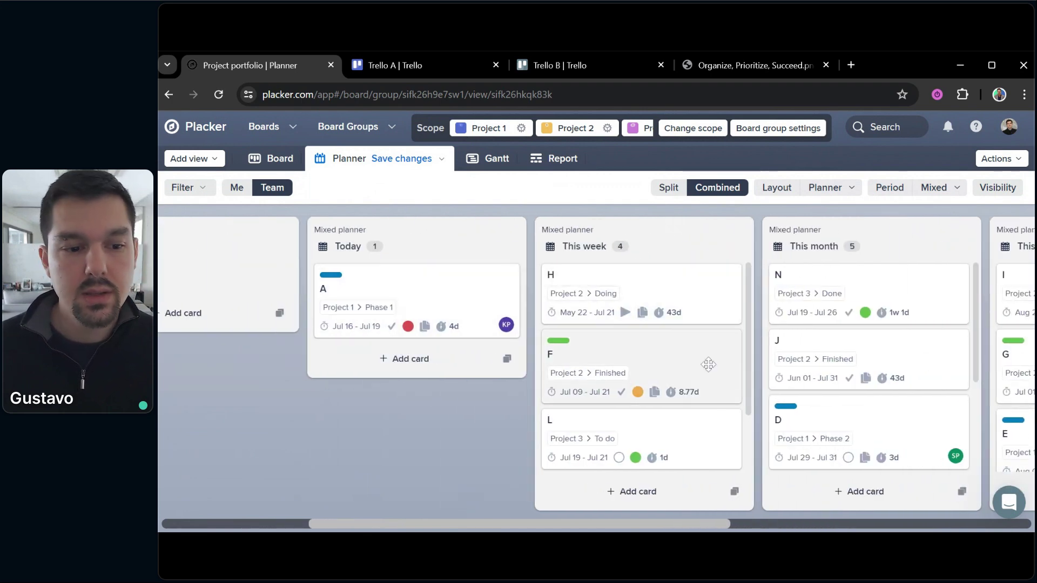
{"action": "scroll", "coordinate": [842, 505], "scroll_direction": "right", "scroll_amount": 9}
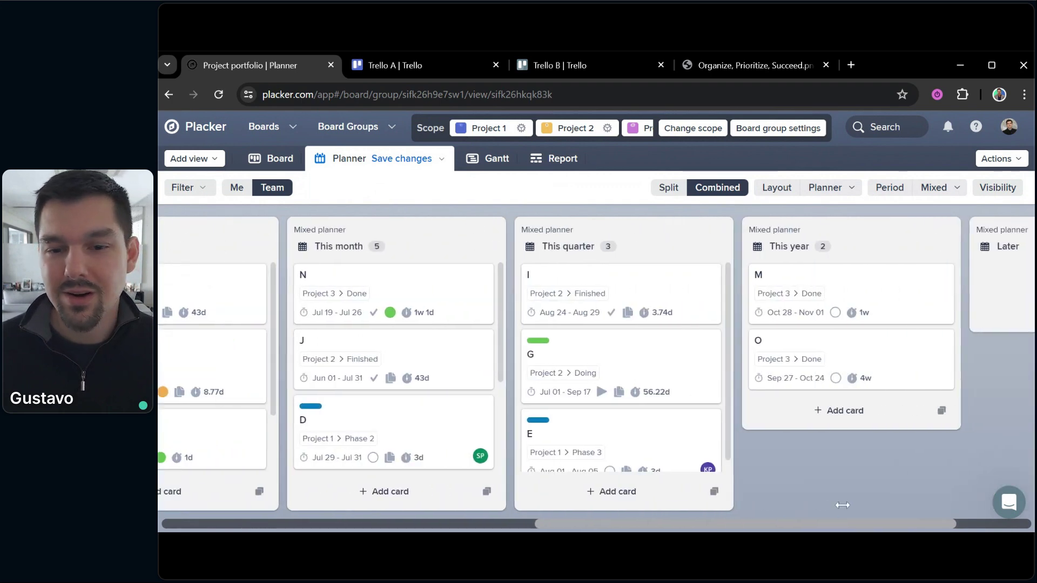
{"action": "scroll", "coordinate": [841, 505], "scroll_direction": "left", "scroll_amount": 5}
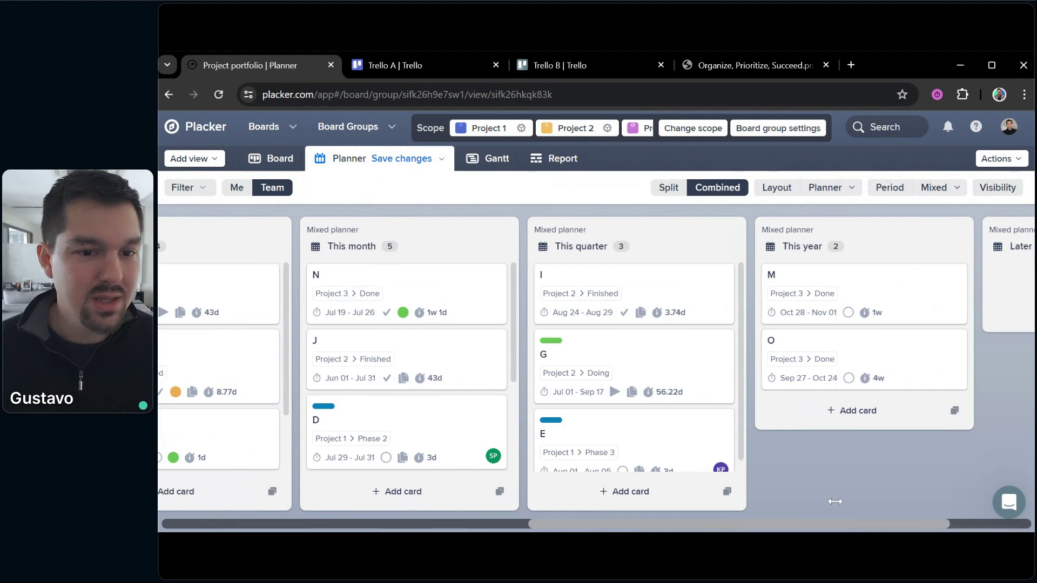
{"action": "scroll", "coordinate": [756, 505], "scroll_direction": "right", "scroll_amount": 7}
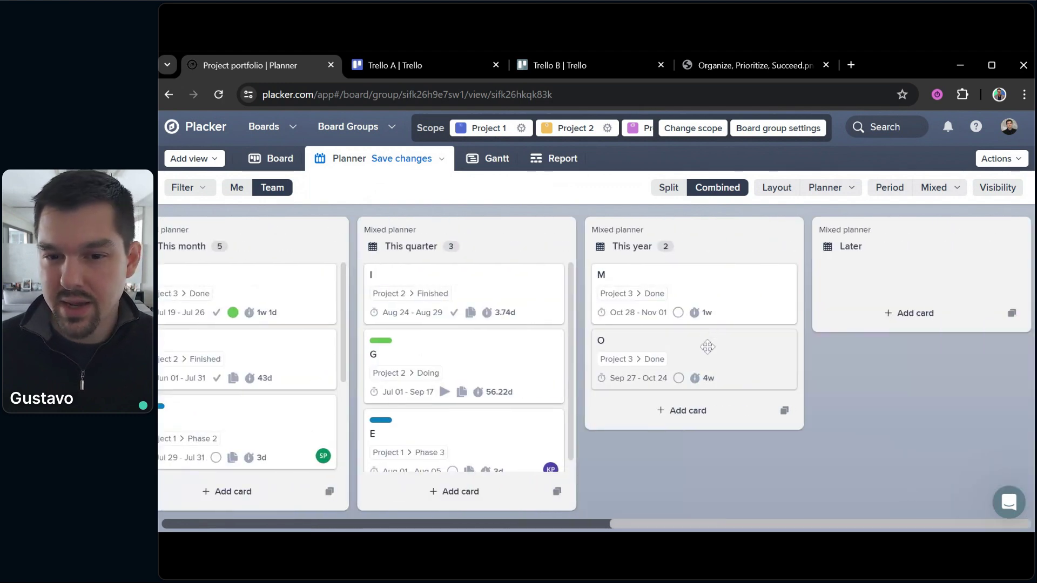
{"action": "scroll", "coordinate": [796, 453], "scroll_direction": "left", "scroll_amount": 2}
{"action": "scroll", "coordinate": [796, 453], "scroll_direction": "left", "scroll_amount": 1}
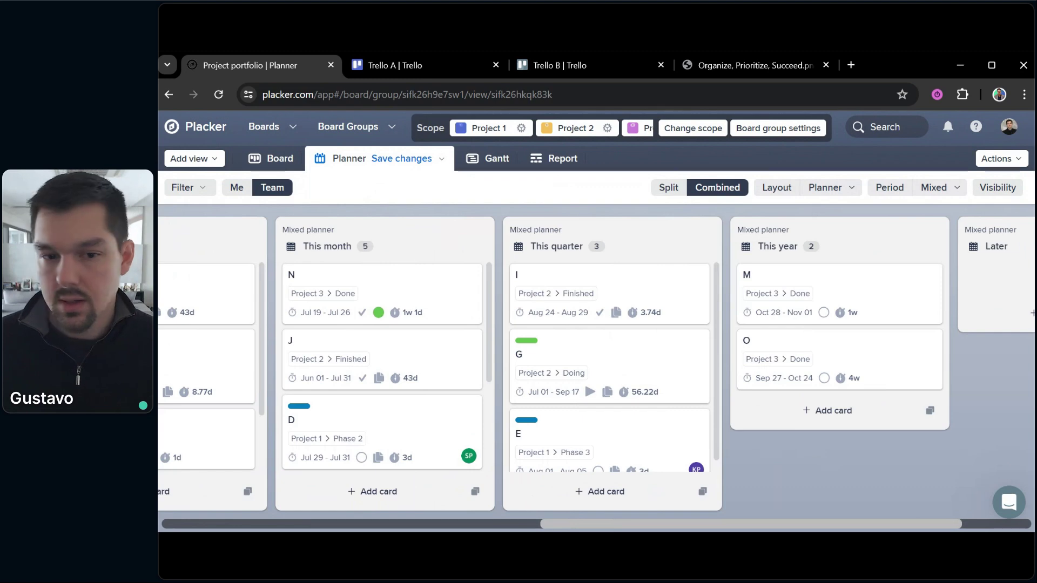
Try rescheduling card A by moving it from the Today list to This week, and return it to Today.
{"action": "scroll", "coordinate": [810, 448], "scroll_direction": "left", "scroll_amount": 3}
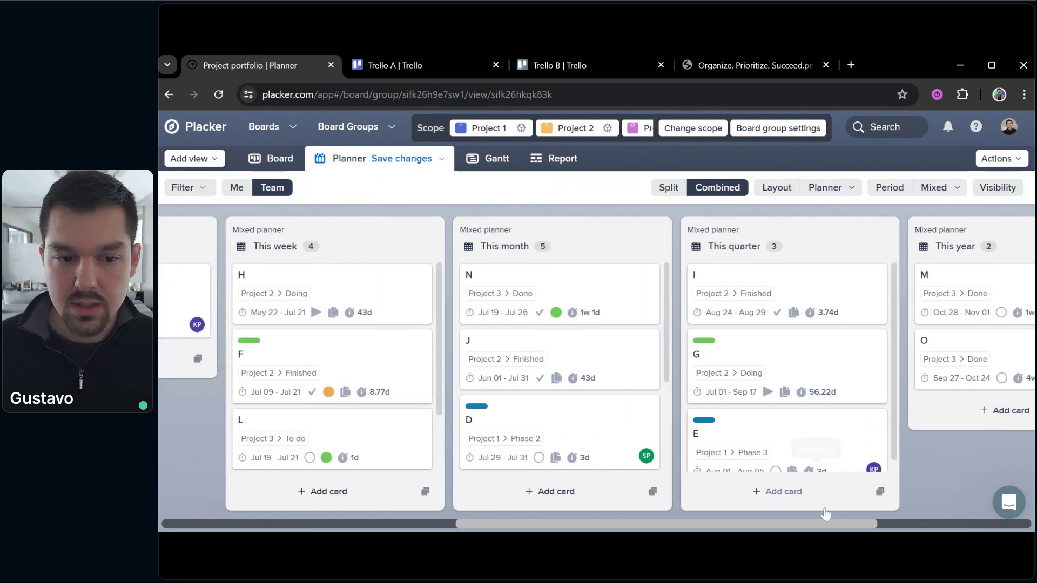
{"action": "scroll", "coordinate": [815, 524], "scroll_direction": "left", "scroll_amount": 7}
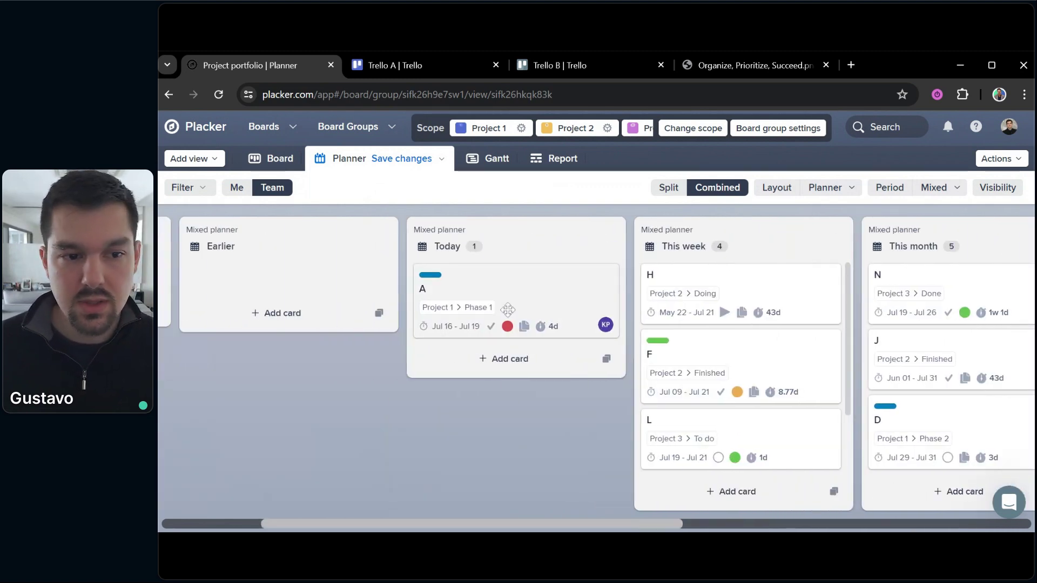
{"action": "left_click_drag", "start_coordinate": [518, 303], "coordinate": [740, 292]}
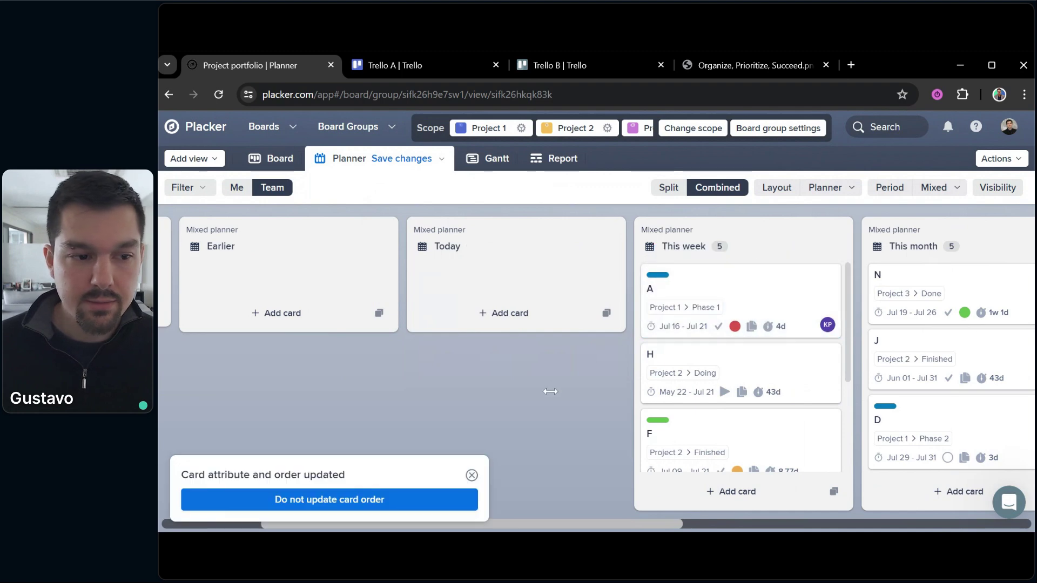
{"action": "left_click", "coordinate": [471, 476]}
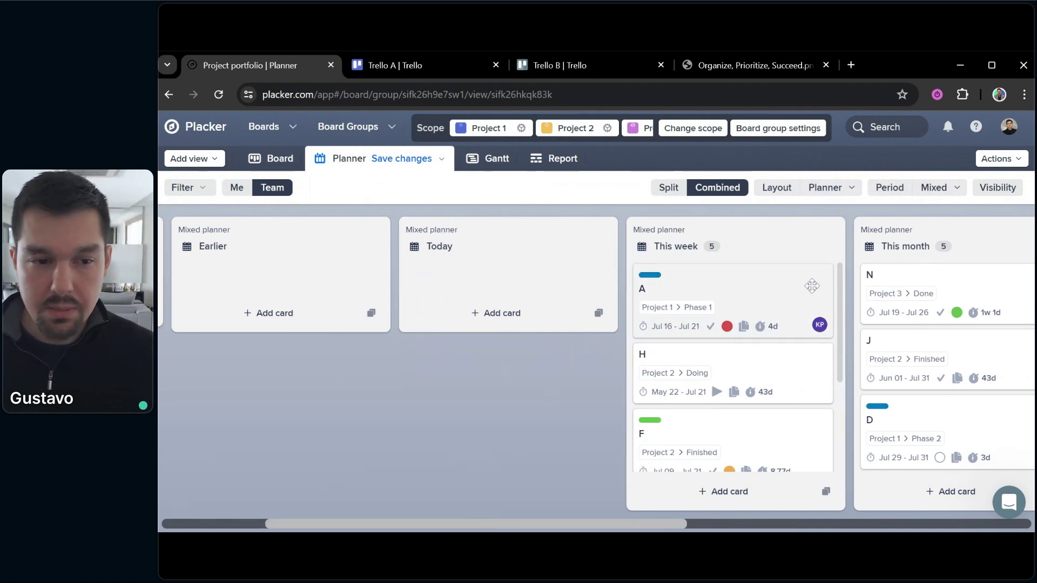
{"action": "scroll", "coordinate": [726, 378], "scroll_direction": "down", "scroll_amount": 3}
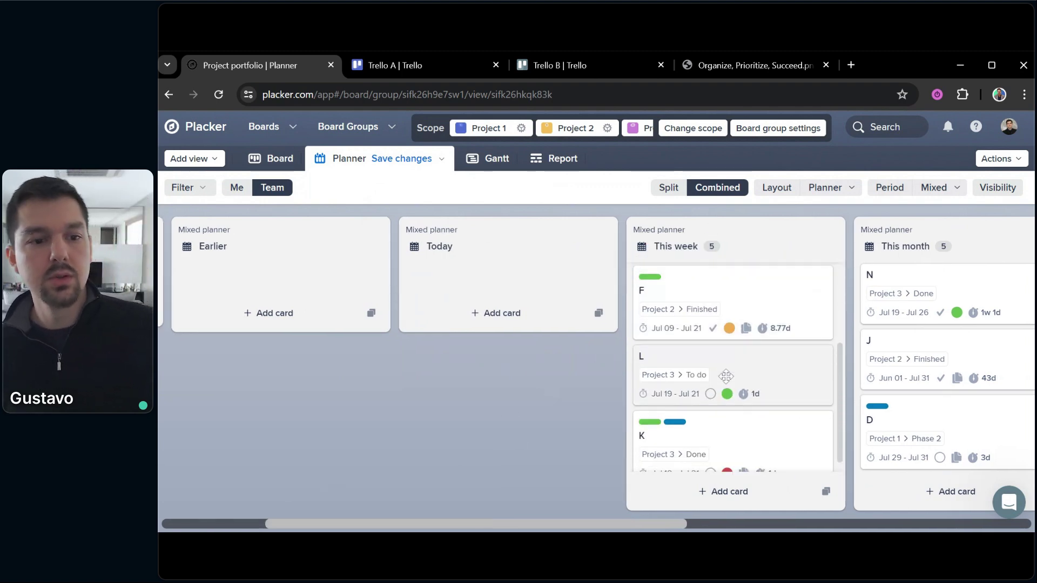
{"action": "scroll", "coordinate": [726, 380], "scroll_direction": "up", "scroll_amount": 3}
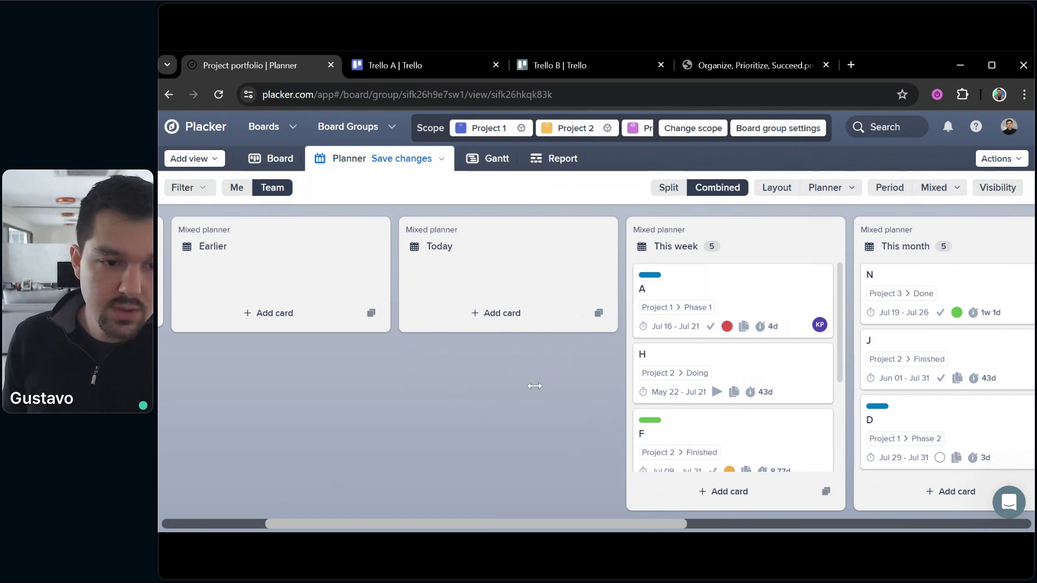
{"action": "left_click_drag", "start_coordinate": [778, 269], "coordinate": [556, 270]}
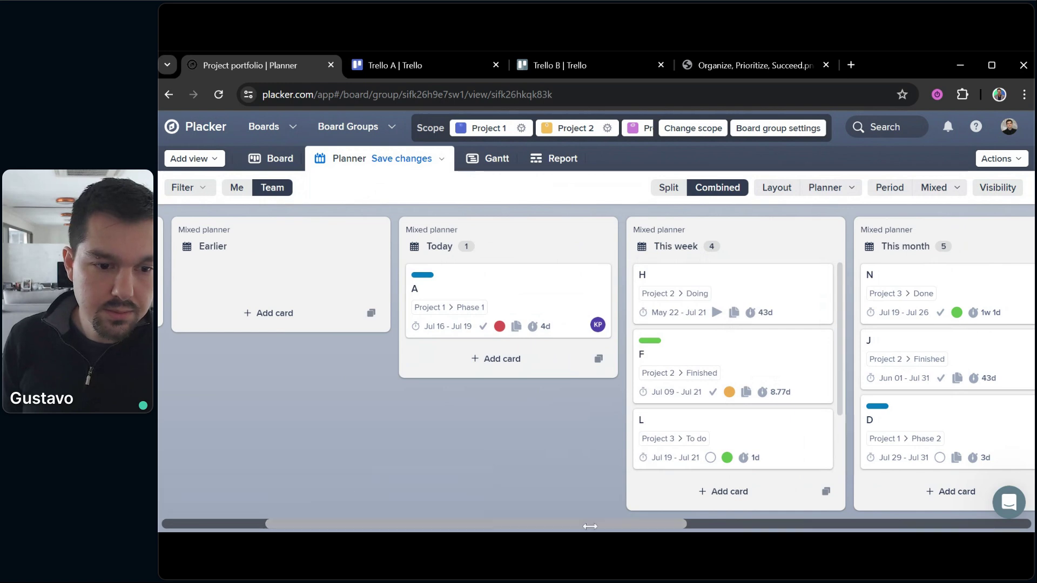
Reschedule card B by moving it from the This month list to the Today list.
{"action": "scroll", "coordinate": [769, 495], "scroll_direction": "right", "scroll_amount": 6}
{"action": "scroll", "coordinate": [769, 495], "scroll_direction": "right", "scroll_amount": 2}
{"action": "scroll", "coordinate": [747, 365], "scroll_direction": "down", "scroll_amount": 1}
{"action": "scroll", "coordinate": [532, 376], "scroll_direction": "down", "scroll_amount": 3}
{"action": "left_click_drag", "start_coordinate": [601, 520], "coordinate": [442, 520]}
{"action": "left_click_drag", "start_coordinate": [824, 351], "coordinate": [378, 319]}
{"action": "left_click", "coordinate": [471, 475]}
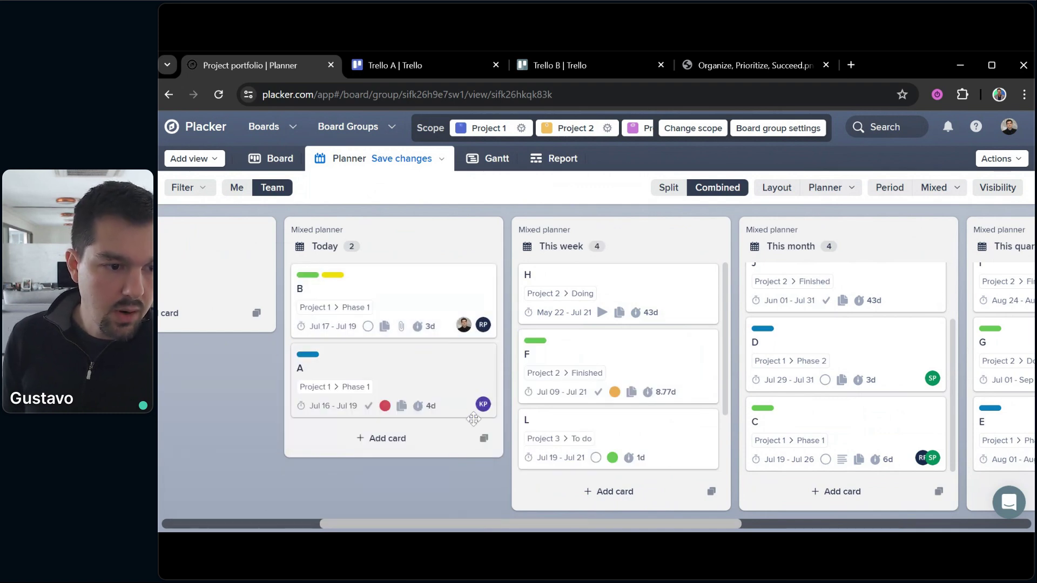
Open card B in the Today list, examine its plan dates, and close it without changes.
{"action": "left_click_drag", "start_coordinate": [421, 524], "coordinate": [345, 524]}
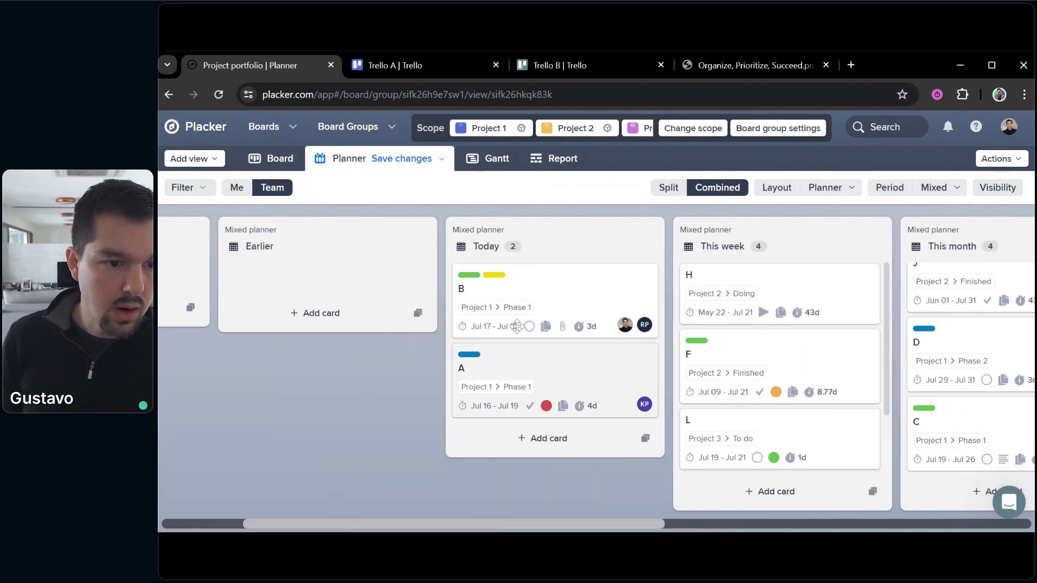
{"action": "left_click", "coordinate": [579, 286]}
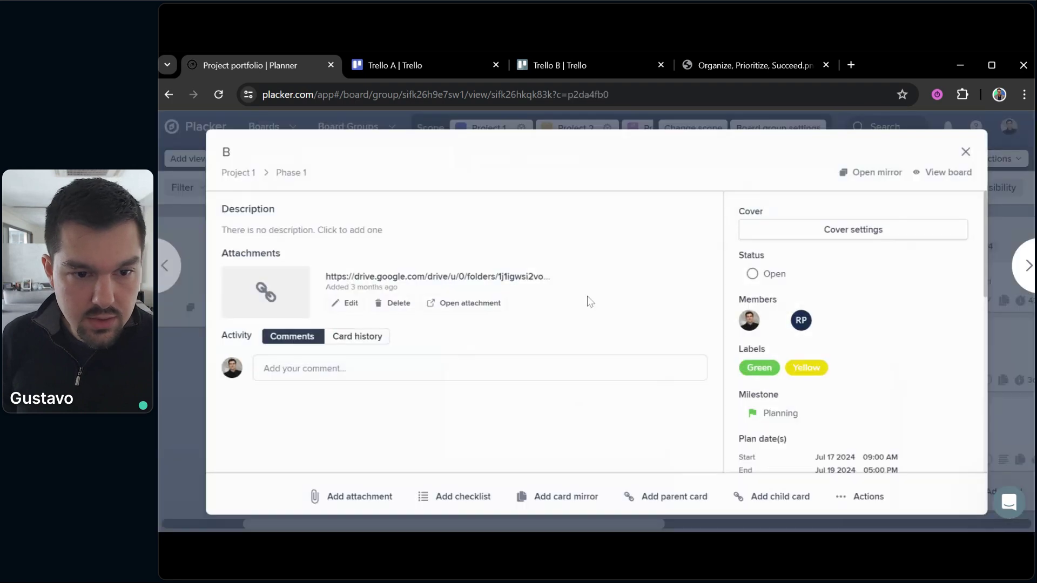
{"action": "scroll", "coordinate": [860, 379], "scroll_direction": "down", "scroll_amount": 3}
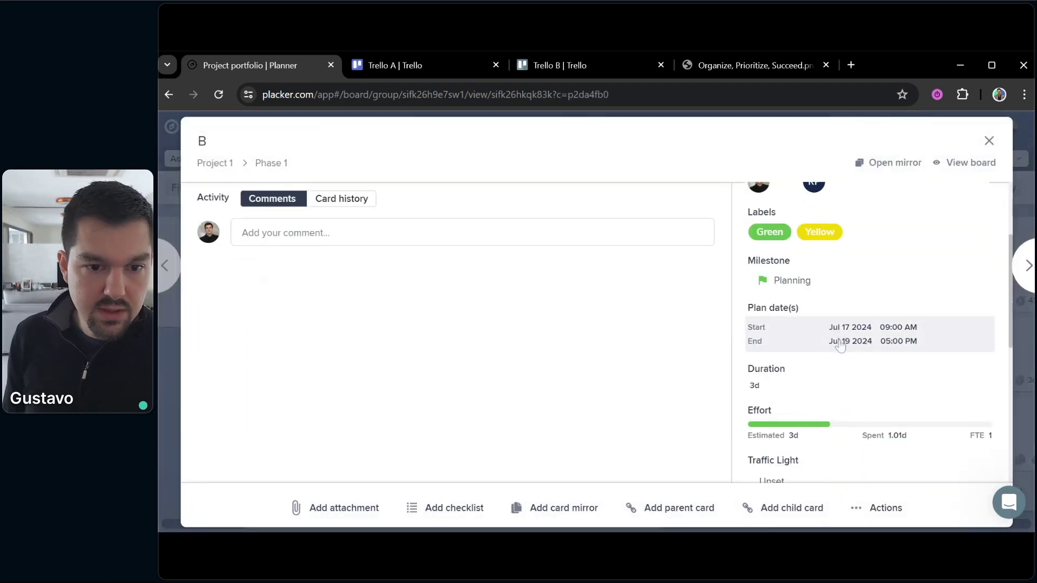
{"action": "left_click", "coordinate": [170, 384]}
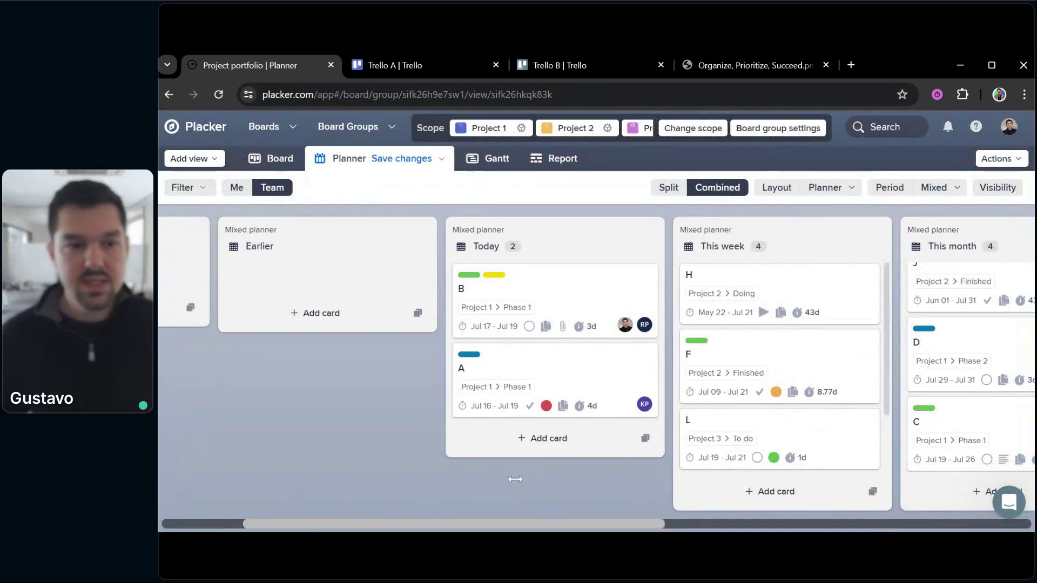
{"action": "left_click_drag", "start_coordinate": [335, 430], "coordinate": [400, 449]}
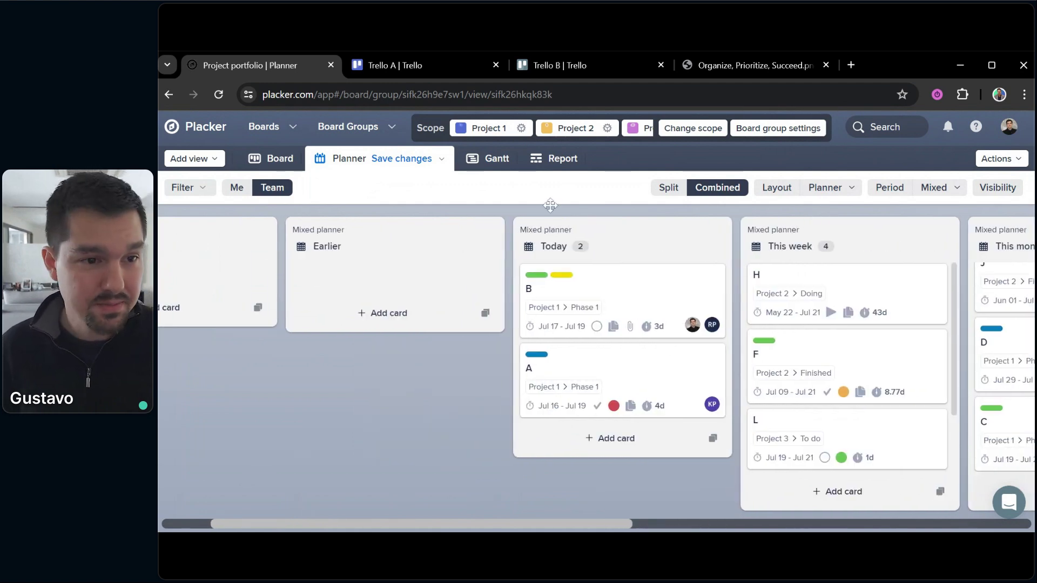
Switch the board group to its Gantt view and examine Project 1's timeline alongside the resource planning.
{"action": "left_click", "coordinate": [483, 159]}
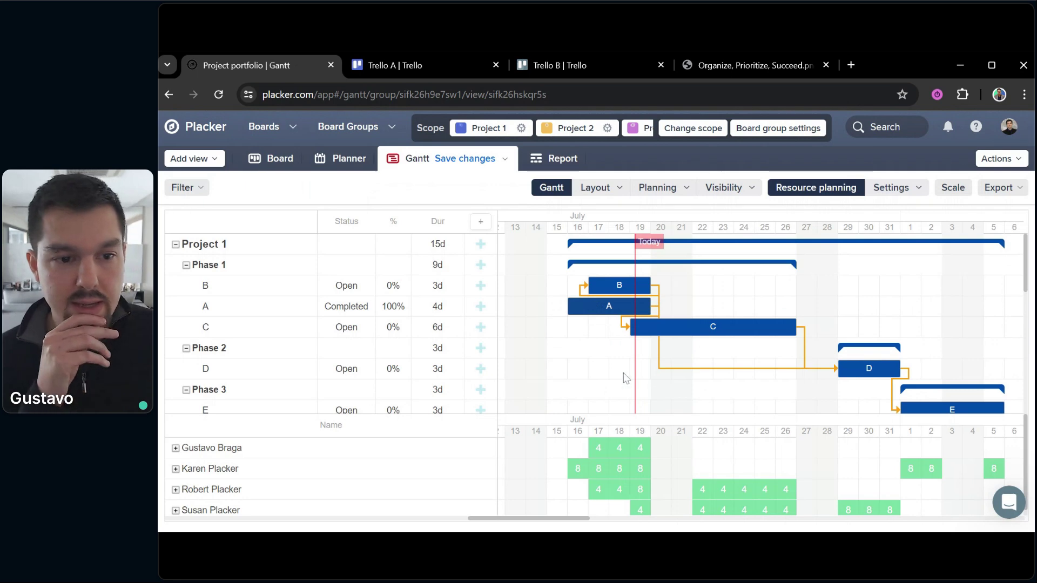
{"action": "left_click_drag", "start_coordinate": [723, 295], "coordinate": [713, 299]}
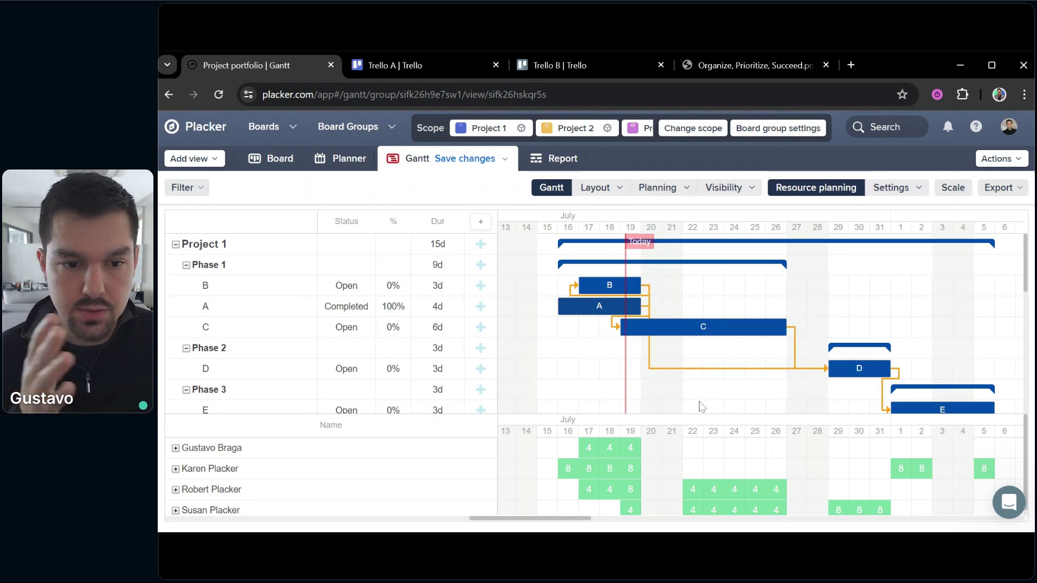
{"action": "mouse_move", "coordinate": [699, 408]}
{"action": "left_mouse_down"}
{"action": "mouse_move", "coordinate": [712, 396]}
{"action": "mouse_move", "coordinate": [637, 391]}
{"action": "mouse_move", "coordinate": [655, 410]}
{"action": "mouse_move", "coordinate": [706, 410]}
{"action": "left_mouse_up"}
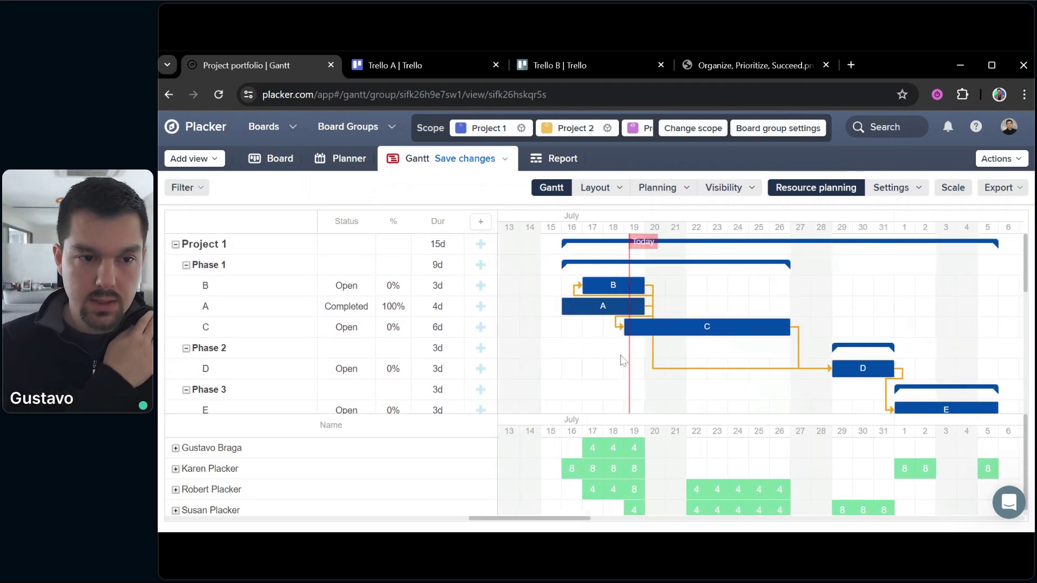
{"action": "left_click_drag", "start_coordinate": [562, 375], "coordinate": [578, 389]}
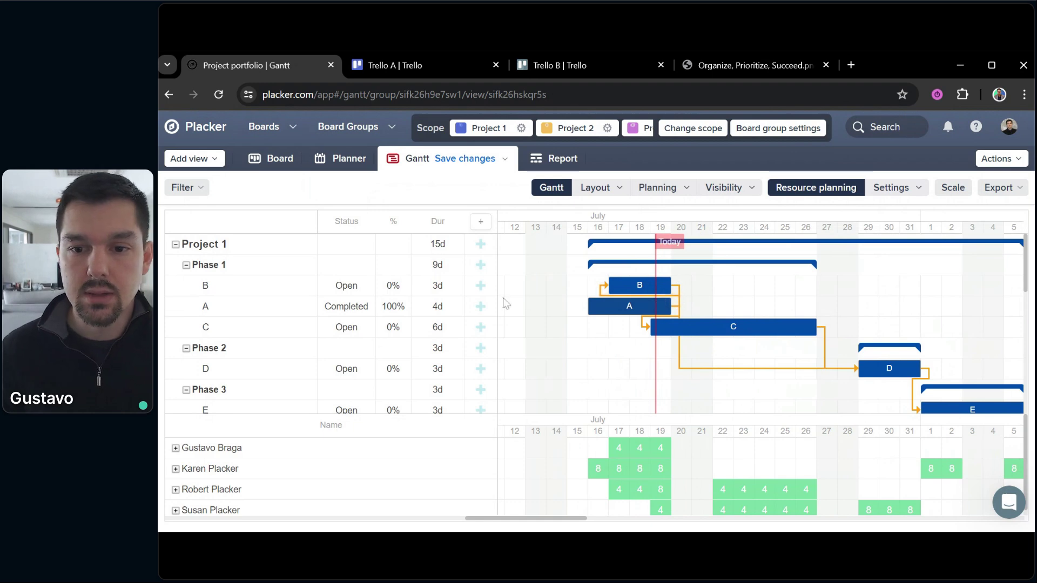
Revisit the planner briefly, and return to the Gantt chart to examine the dependencies between Project 1's cards.
{"action": "left_click", "coordinate": [336, 160]}
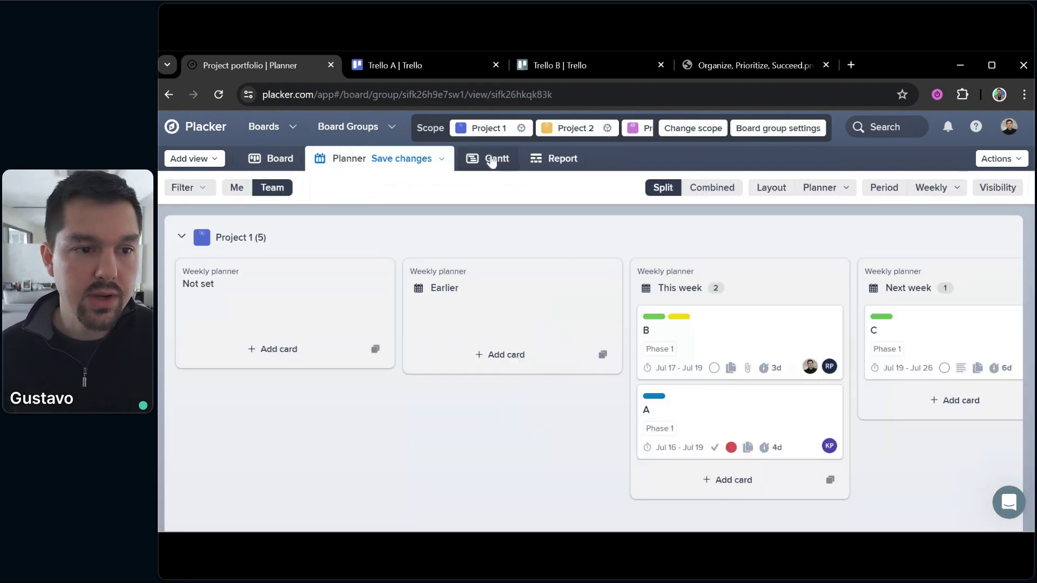
{"action": "left_click", "coordinate": [489, 160]}
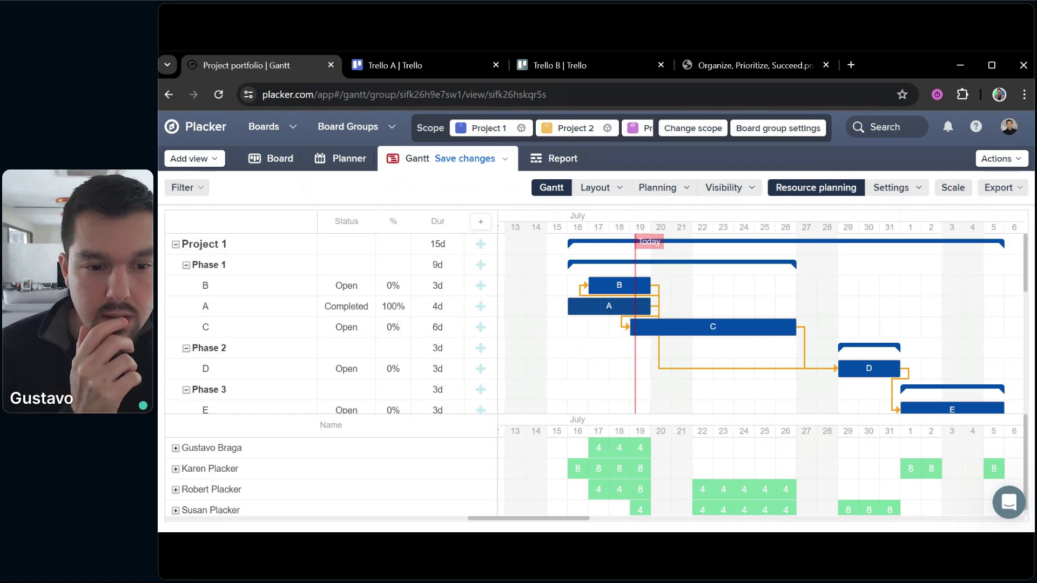
{"action": "scroll", "coordinate": [550, 396], "scroll_direction": "down", "scroll_amount": 2}
{"action": "scroll", "coordinate": [705, 361], "scroll_direction": "right", "scroll_amount": 2}
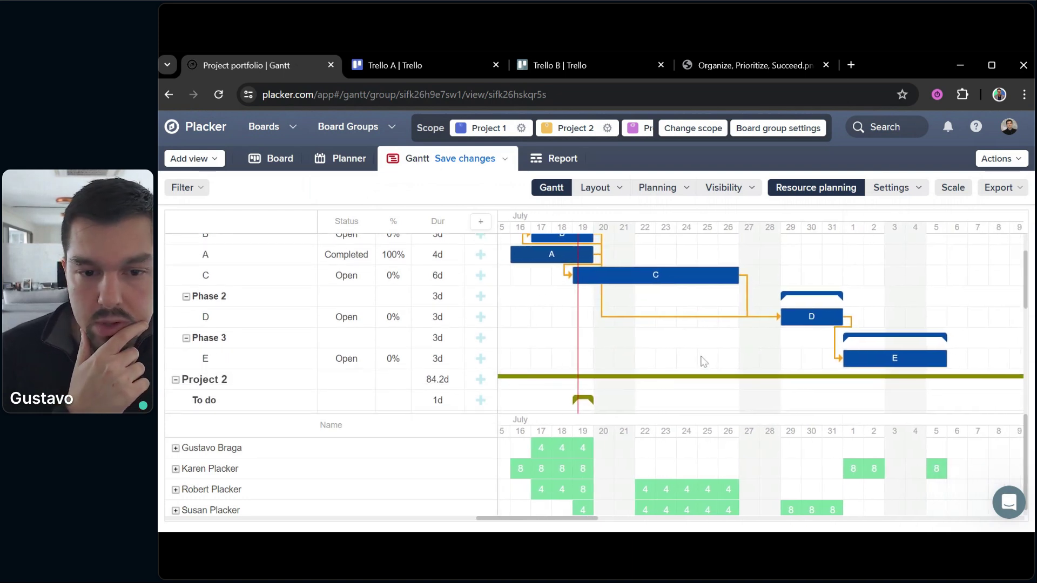
{"action": "scroll", "coordinate": [692, 370], "scroll_direction": "up", "scroll_amount": 2}
{"action": "scroll", "coordinate": [756, 400], "scroll_direction": "left", "scroll_amount": 2}
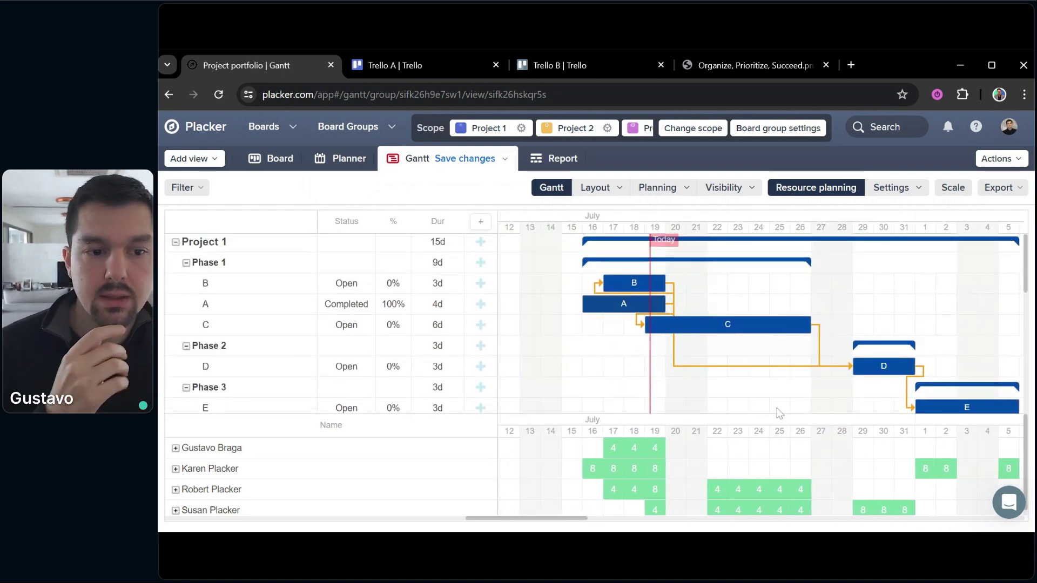
{"action": "scroll", "coordinate": [779, 413], "scroll_direction": "down", "scroll_amount": 1}
{"action": "scroll", "coordinate": [779, 413], "scroll_direction": "right", "scroll_amount": 2}
{"action": "scroll", "coordinate": [756, 412], "scroll_direction": "up", "scroll_amount": 1}
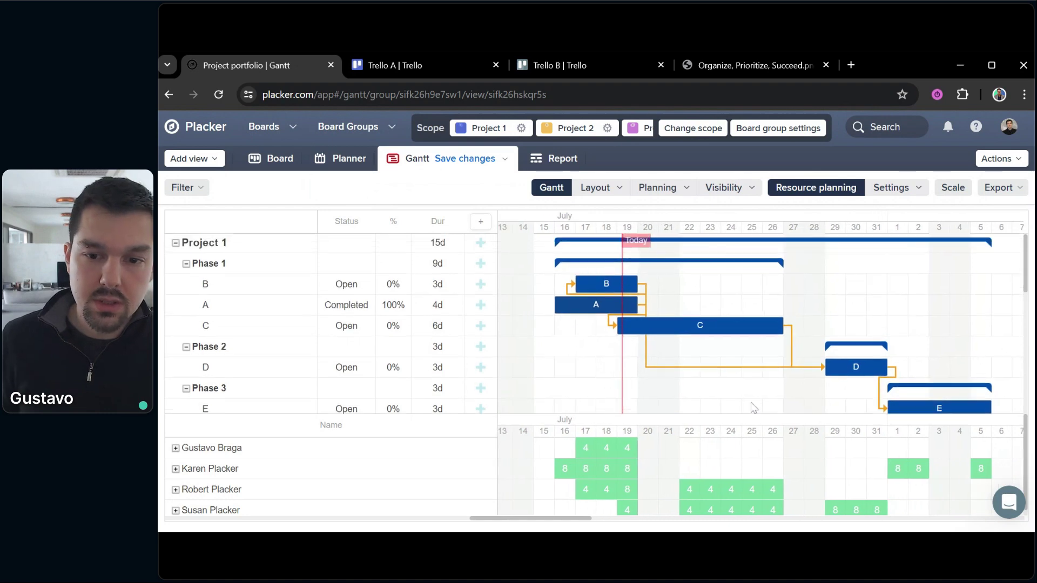
Enlarge the Gantt's resource planning area to examine every member's daily workload, and reduce it again.
{"action": "scroll", "coordinate": [724, 404], "scroll_direction": "down", "scroll_amount": 1}
{"action": "scroll", "coordinate": [722, 398], "scroll_direction": "right", "scroll_amount": 1}
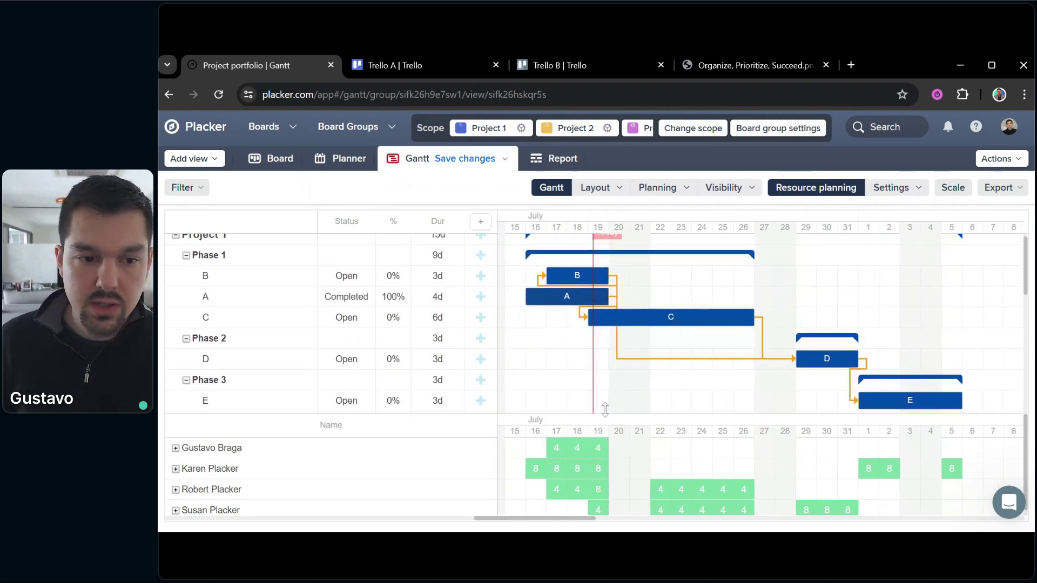
{"action": "left_click_drag", "start_coordinate": [609, 411], "coordinate": [635, 326]}
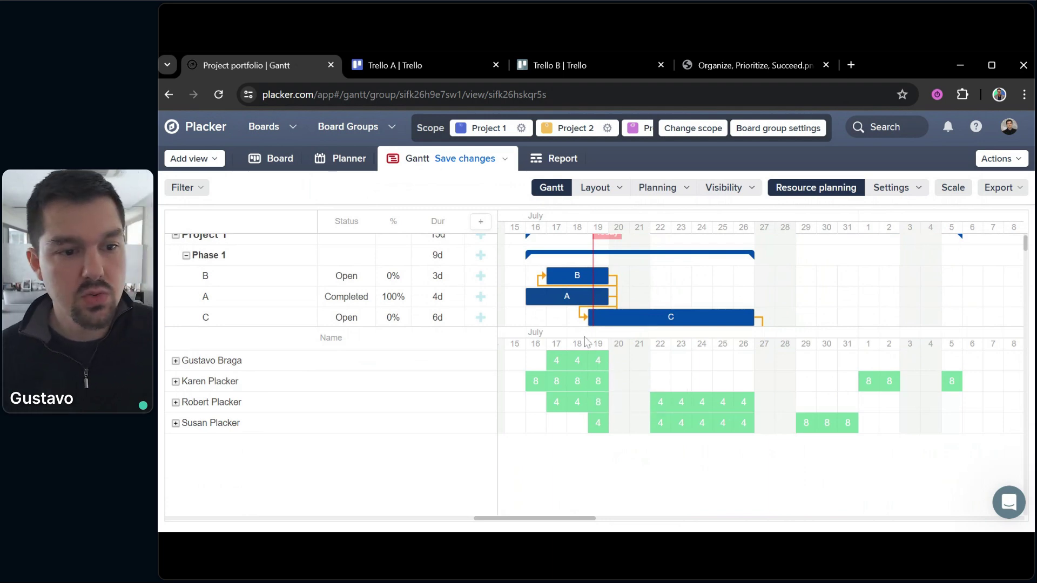
{"action": "left_click_drag", "start_coordinate": [534, 326], "coordinate": [530, 399]}
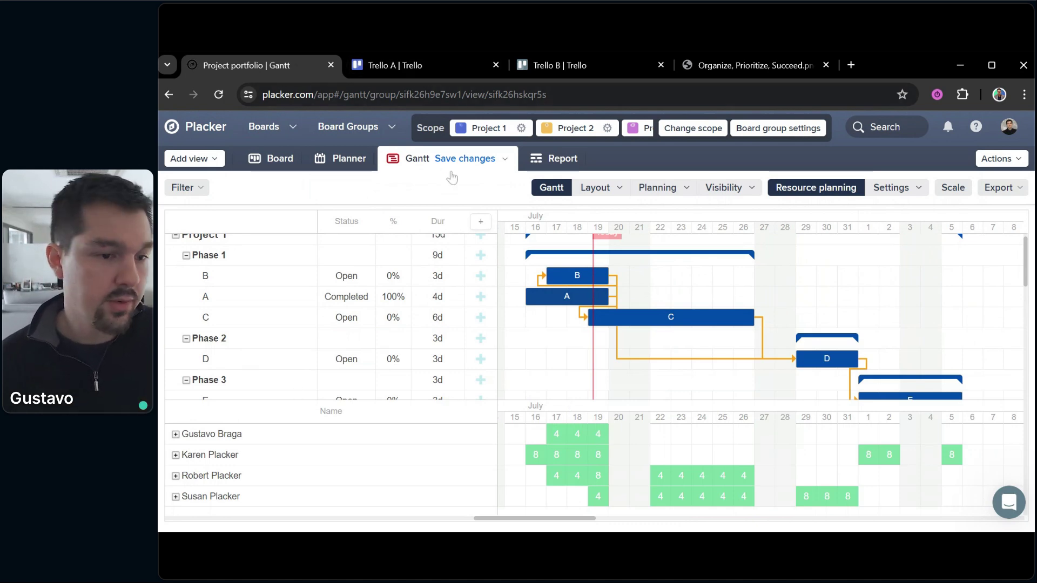
Look at the cards on the Trello A board in Trello, and return to the Placker Gantt chart.
{"action": "left_click", "coordinate": [409, 70]}
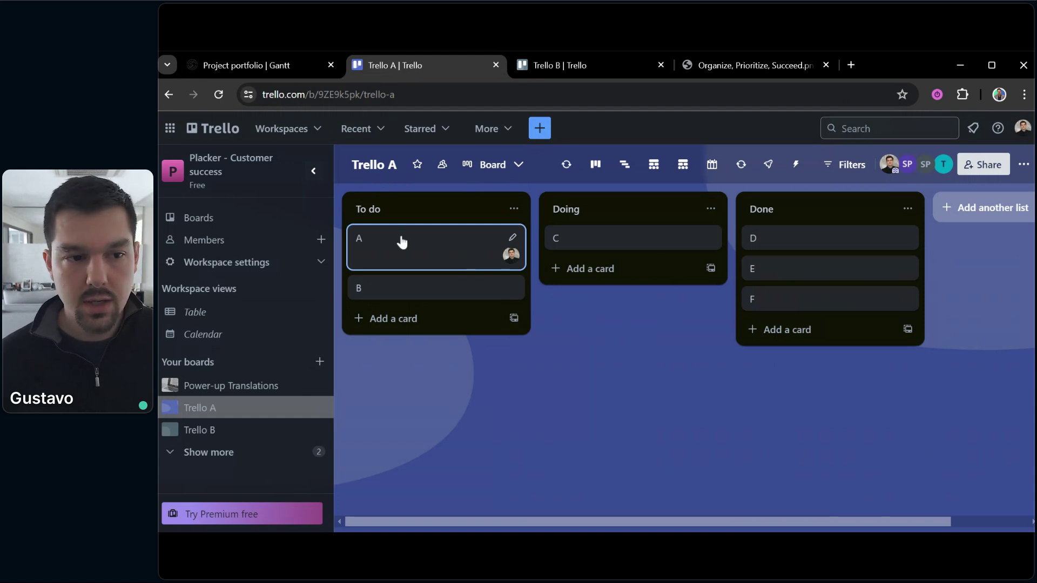
{"action": "left_click", "coordinate": [282, 69]}
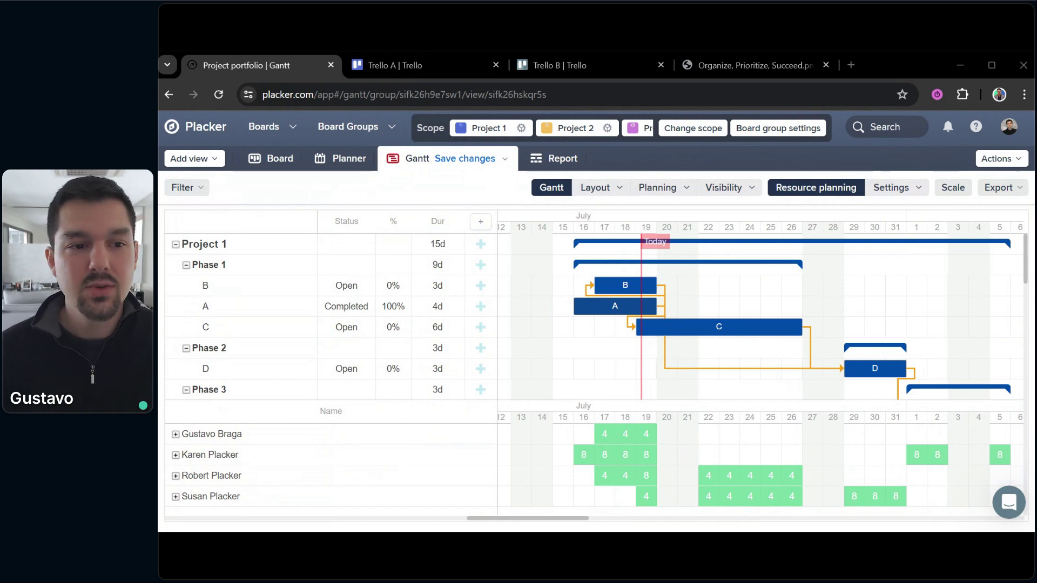
Open the board group's report view, dismiss its notifications, and examine the introductory texts and example widgets.
{"action": "left_click", "coordinate": [559, 160]}
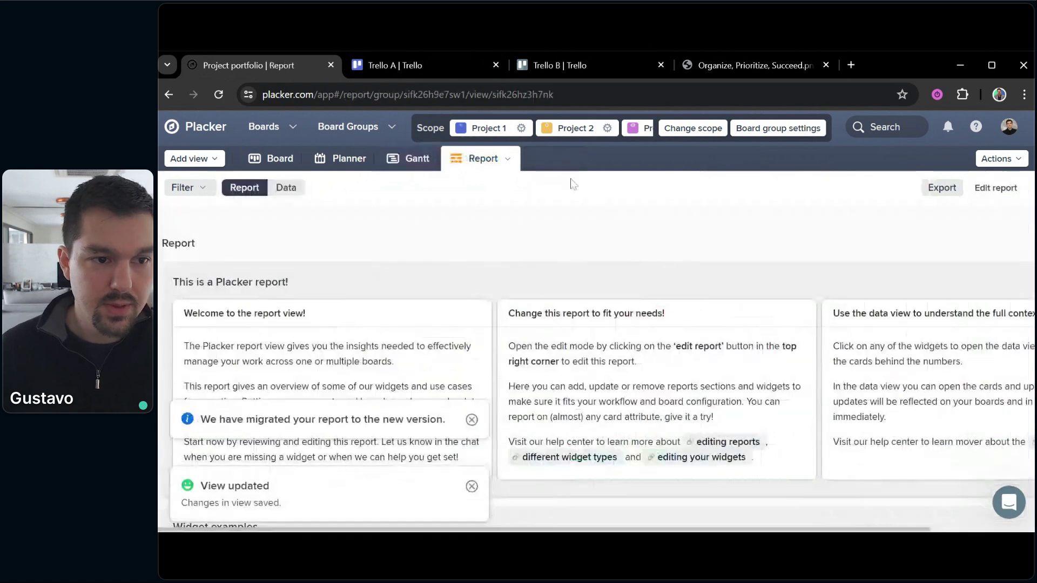
{"action": "left_click", "coordinate": [472, 420]}
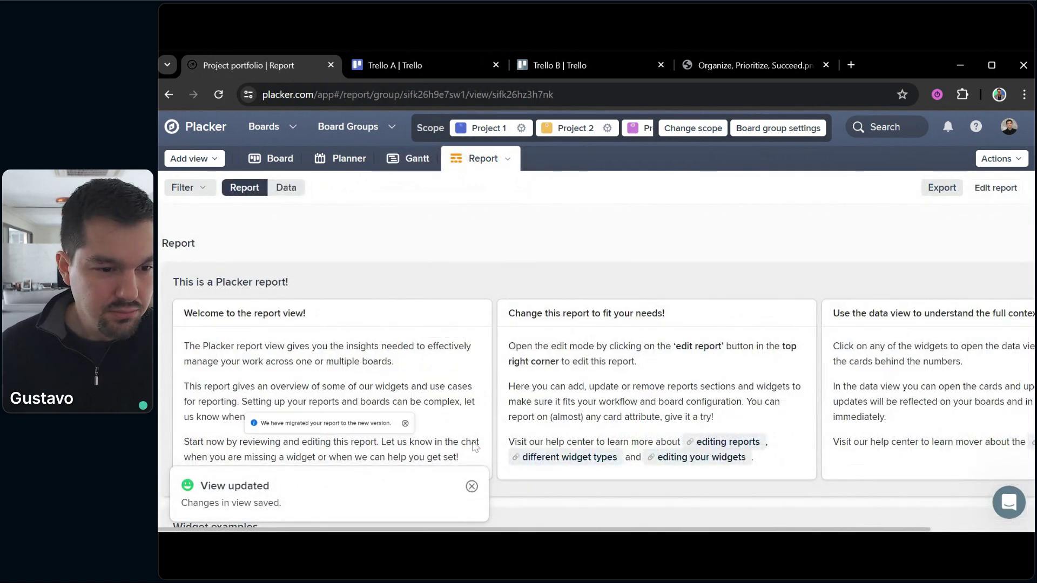
{"action": "left_click", "coordinate": [472, 486]}
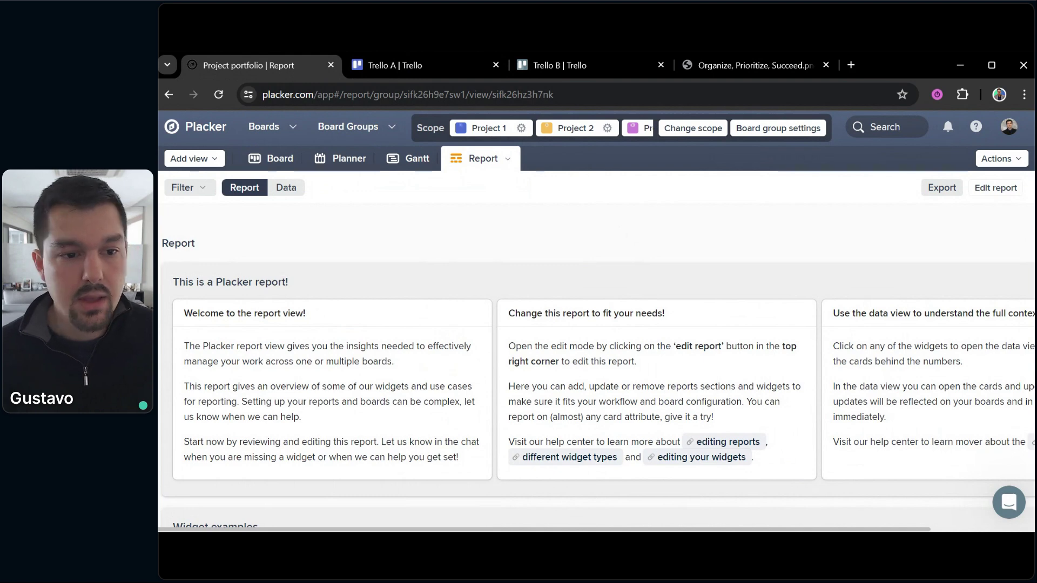
{"action": "scroll", "coordinate": [621, 254], "scroll_direction": "down", "scroll_amount": 4}
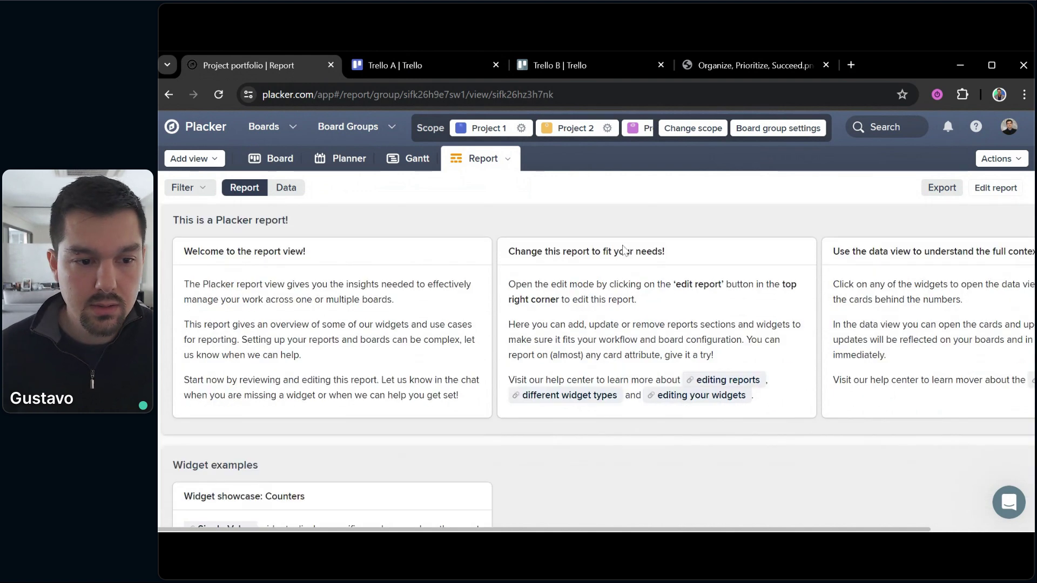
{"action": "scroll", "coordinate": [665, 318], "scroll_direction": "down", "scroll_amount": 5}
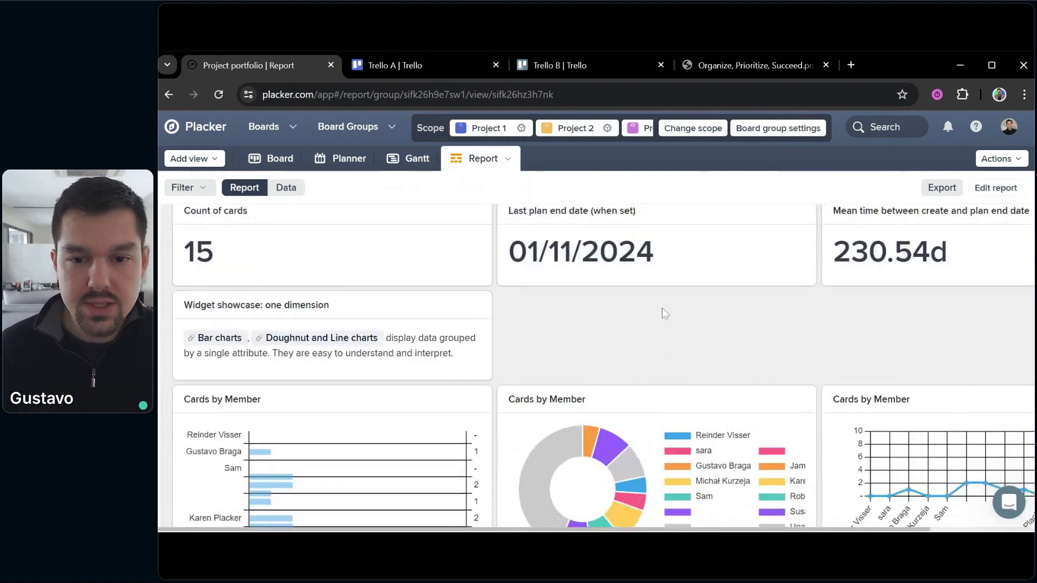
{"action": "scroll", "coordinate": [661, 313], "scroll_direction": "up", "scroll_amount": 8}
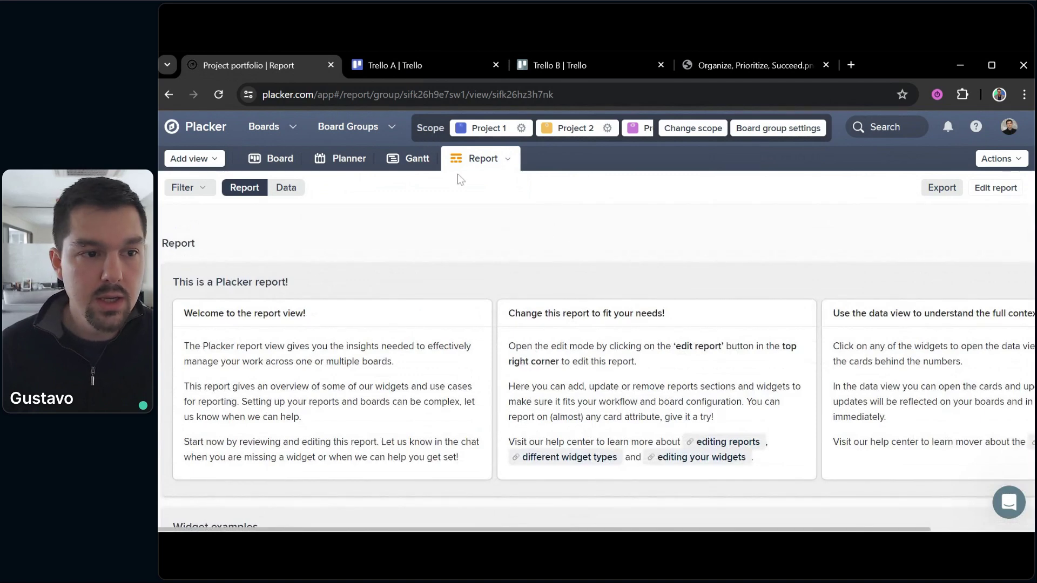
Return to the Gantt chart and examine the schedule of Project 3's cards.
{"action": "left_click", "coordinate": [425, 169]}
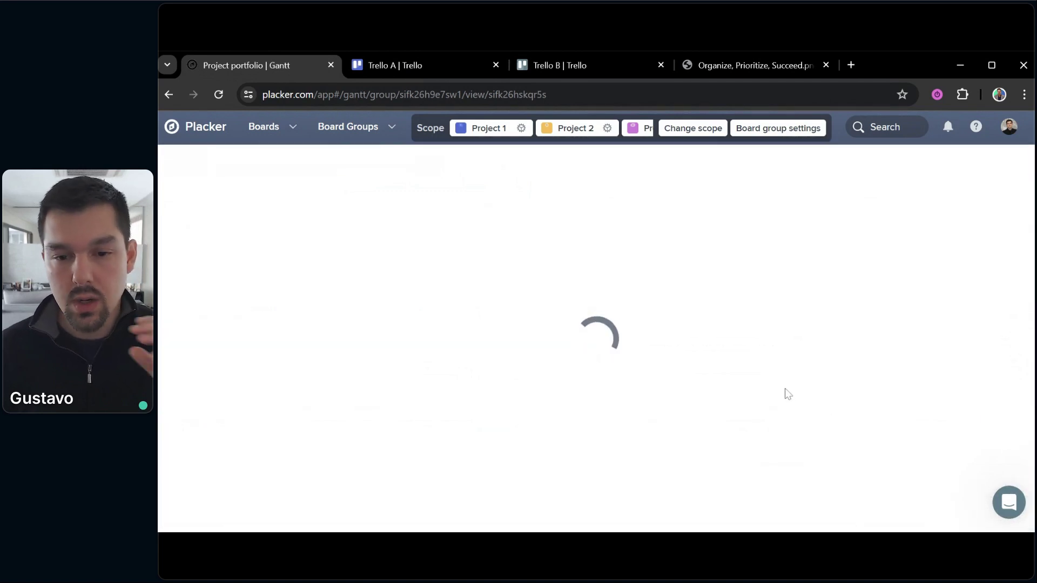
{"action": "scroll", "coordinate": [817, 354], "scroll_direction": "down", "scroll_amount": 5}
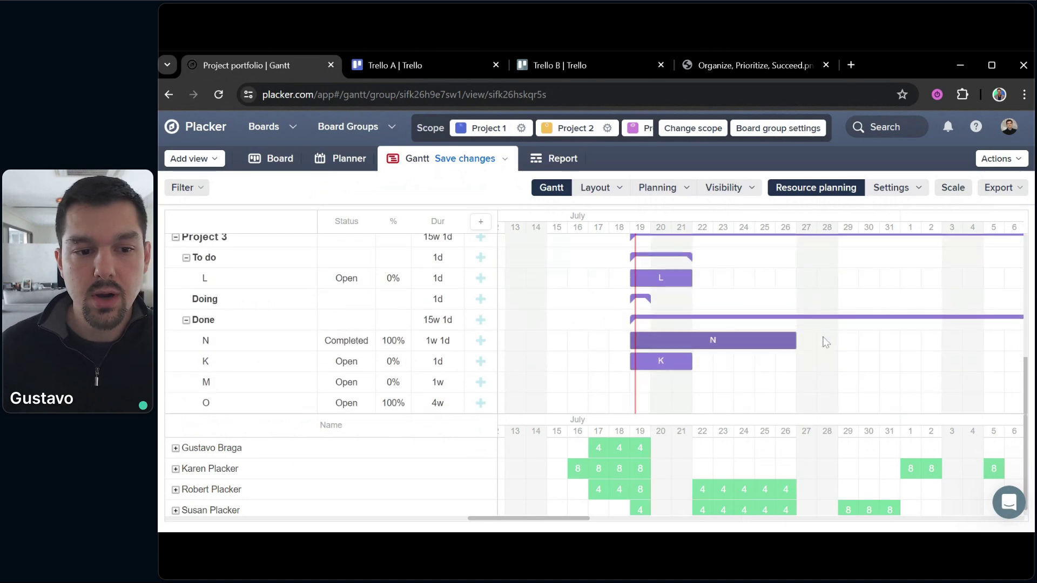
Look over the schedules of the board group's projects in the Gantt chart, from Project 1 downward.
{"action": "scroll", "coordinate": [794, 336], "scroll_direction": "up", "scroll_amount": 8}
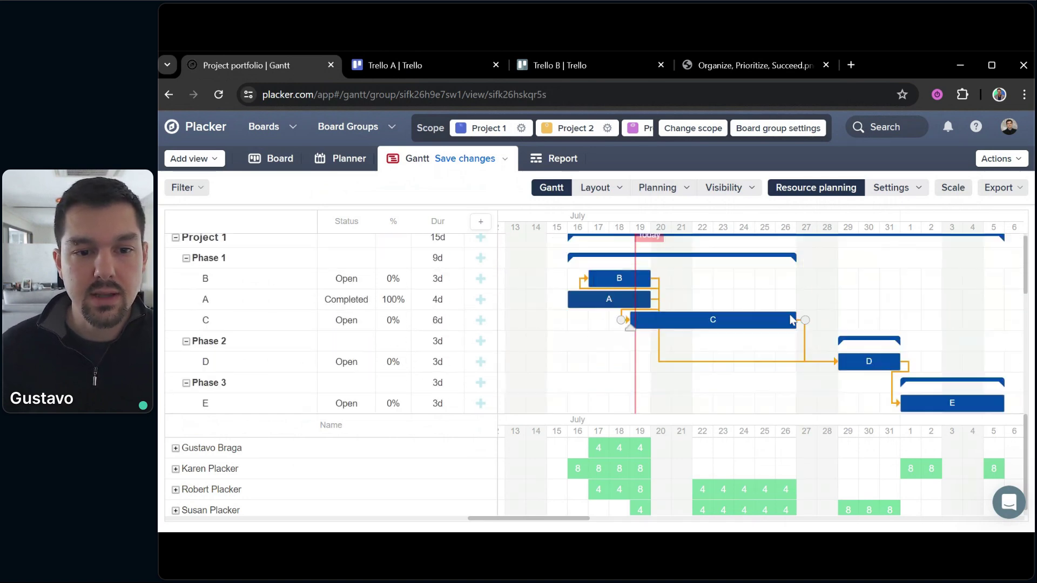
{"action": "scroll", "coordinate": [805, 300], "scroll_direction": "down", "scroll_amount": 5}
{"action": "scroll", "coordinate": [804, 300], "scroll_direction": "up", "scroll_amount": 5}
Open the board group's report view and examine the counter widgets and the three Cards by Member charts.
{"action": "left_click", "coordinate": [561, 158]}
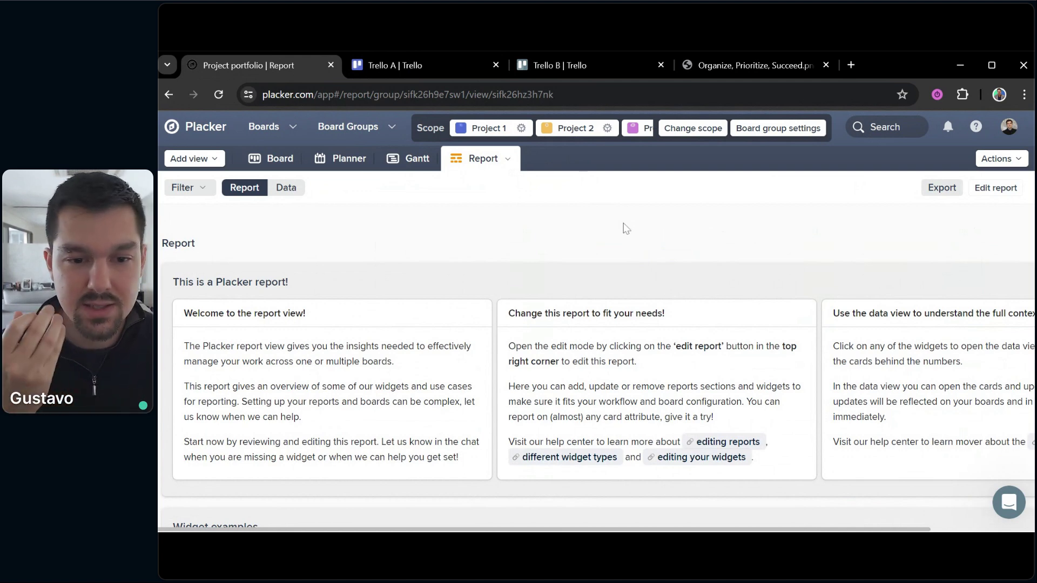
{"action": "scroll", "coordinate": [621, 225], "scroll_direction": "down", "scroll_amount": 6}
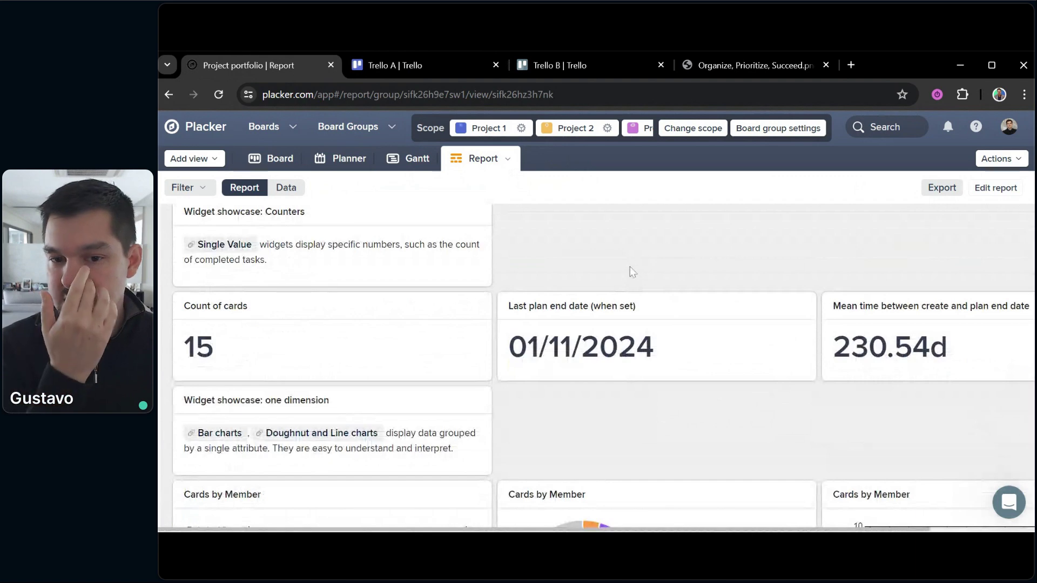
{"action": "scroll", "coordinate": [622, 245], "scroll_direction": "down", "scroll_amount": 1}
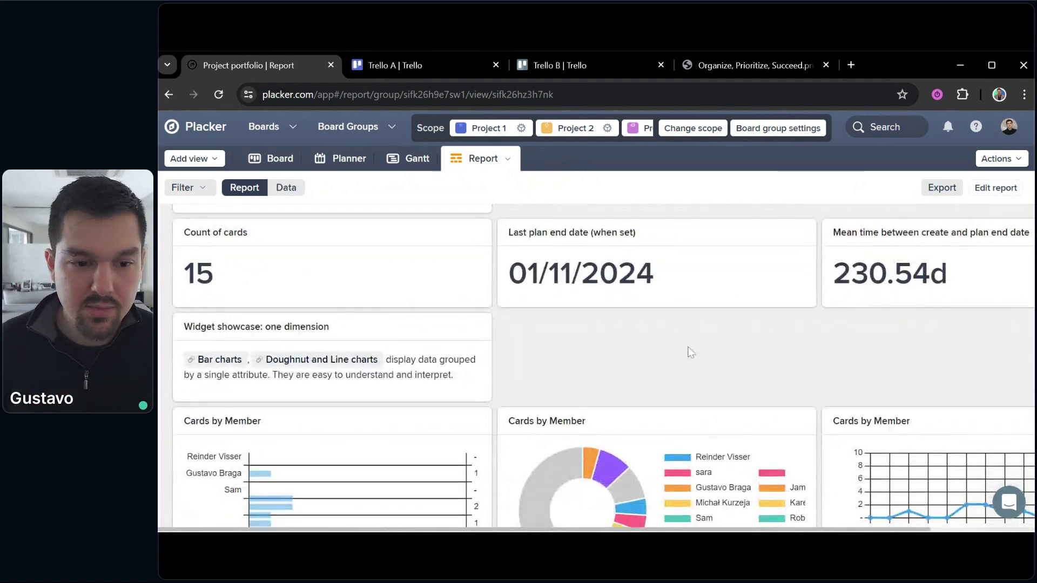
{"action": "scroll", "coordinate": [688, 352], "scroll_direction": "down", "scroll_amount": 2}
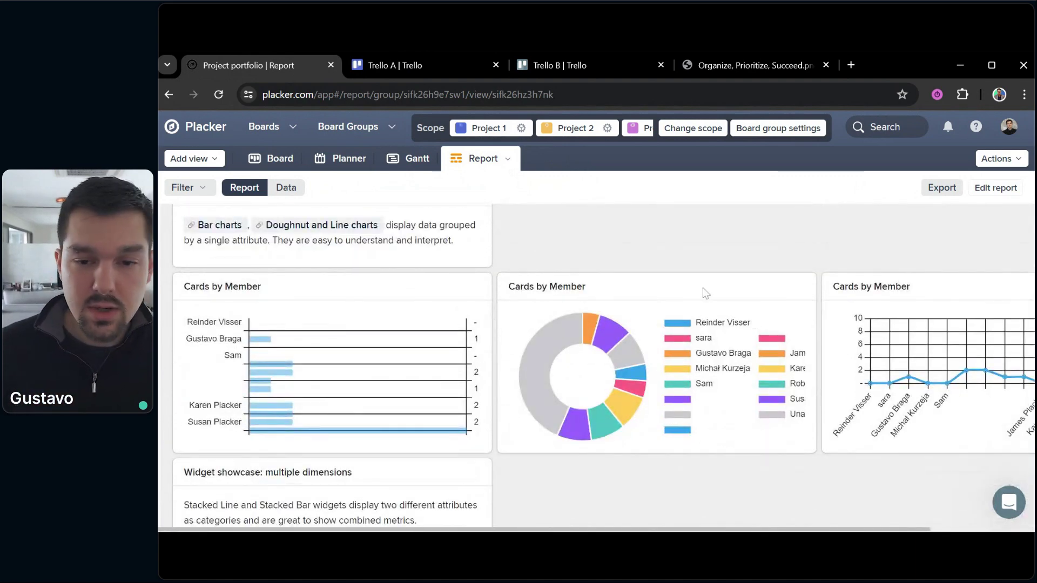
{"action": "scroll", "coordinate": [705, 292], "scroll_direction": "down", "scroll_amount": 1}
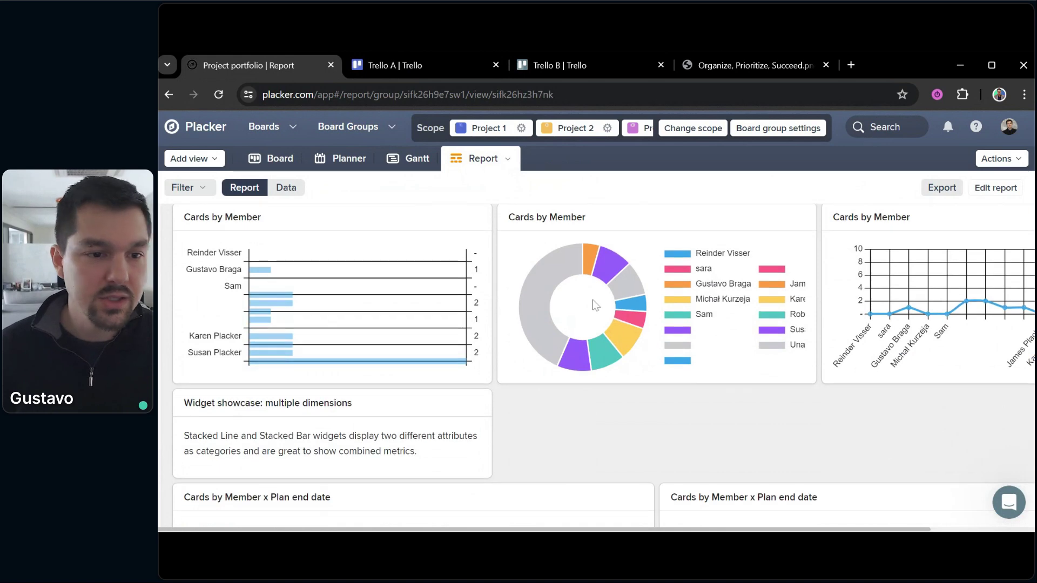
{"action": "mouse_move", "coordinate": [628, 277]}
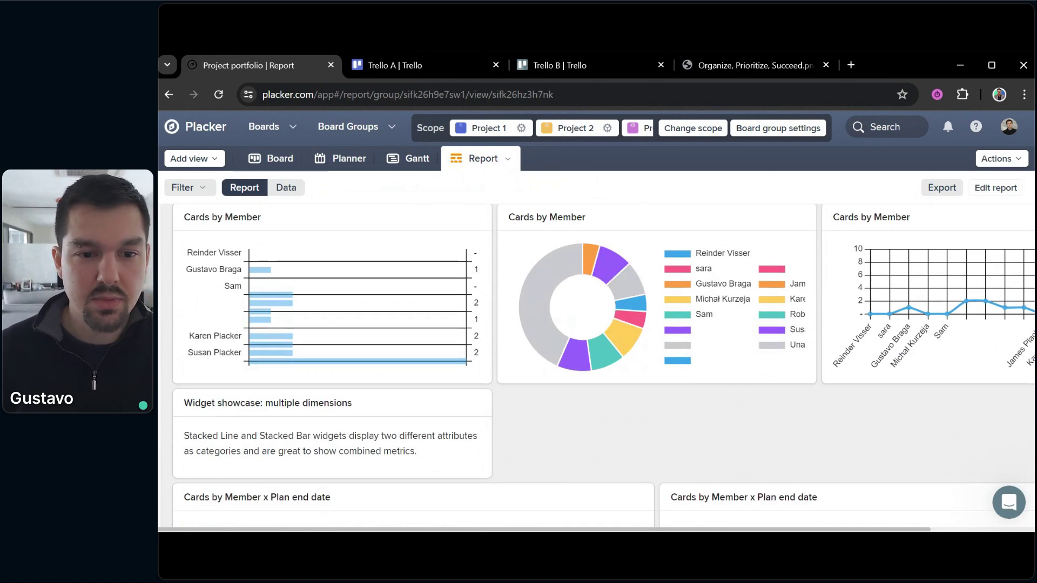
{"action": "scroll", "coordinate": [621, 457], "scroll_direction": "right", "scroll_amount": 3}
{"action": "scroll", "coordinate": [669, 432], "scroll_direction": "left", "scroll_amount": 3}
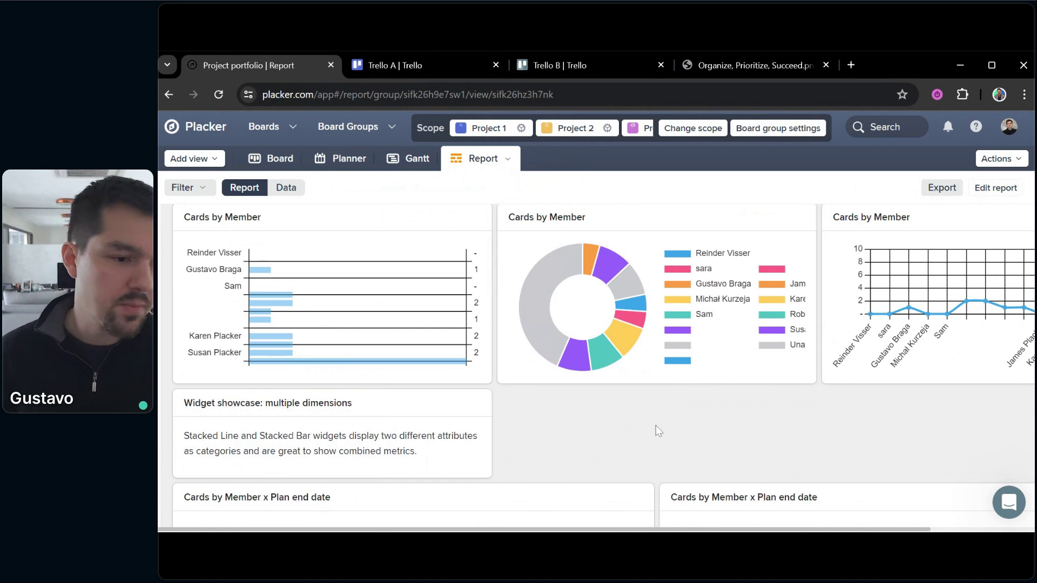
Examine the report's multi-dimension charts and tables, expanding the card table to show more cards.
{"action": "scroll", "coordinate": [661, 419], "scroll_direction": "down", "scroll_amount": 5}
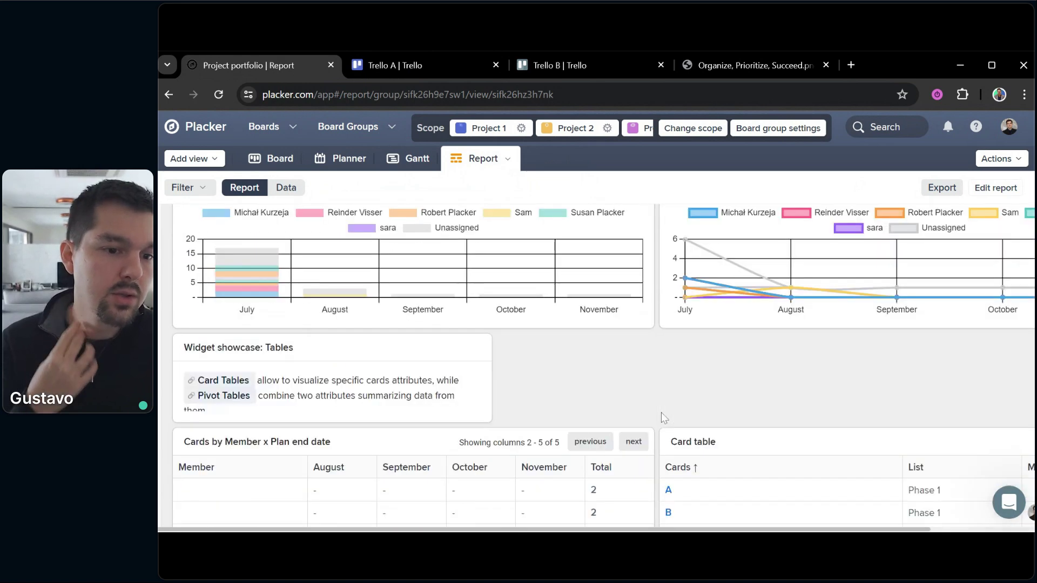
{"action": "scroll", "coordinate": [661, 414], "scroll_direction": "down", "scroll_amount": 3}
{"action": "scroll", "coordinate": [879, 250], "scroll_direction": "right", "scroll_amount": 3}
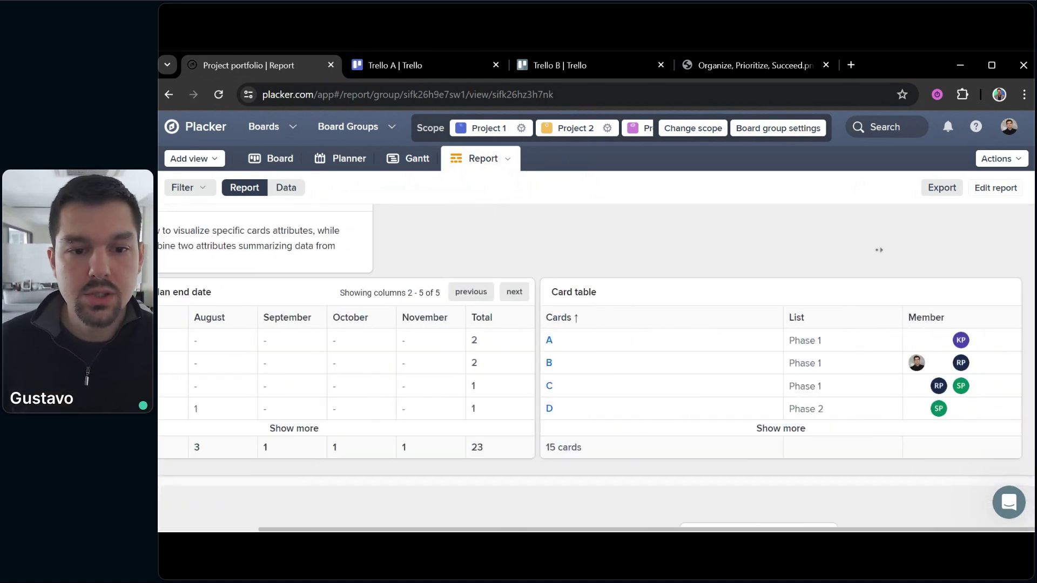
{"action": "left_click", "coordinate": [780, 429]}
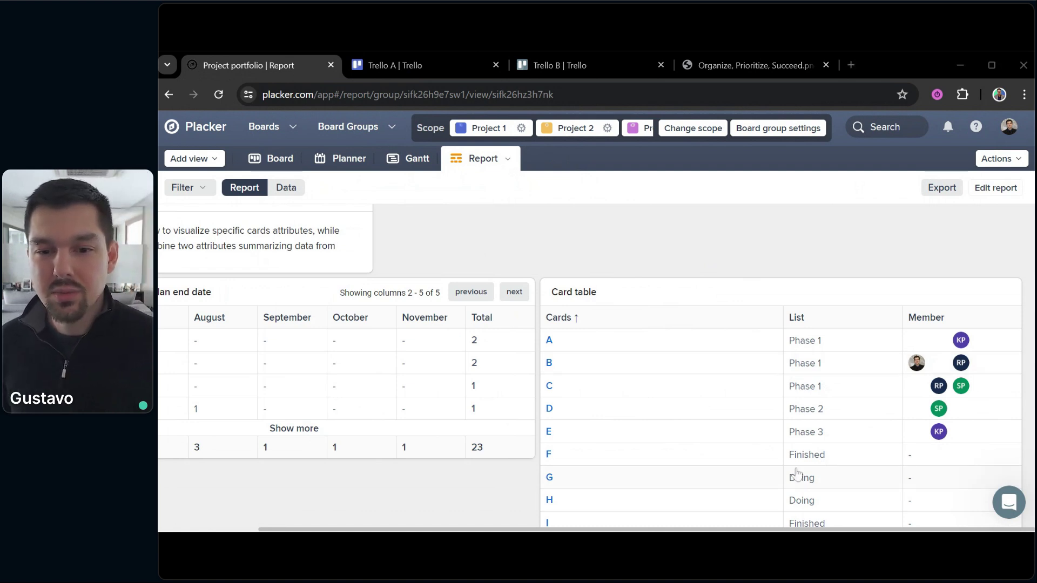
{"action": "scroll", "coordinate": [796, 473], "scroll_direction": "down", "scroll_amount": 1}
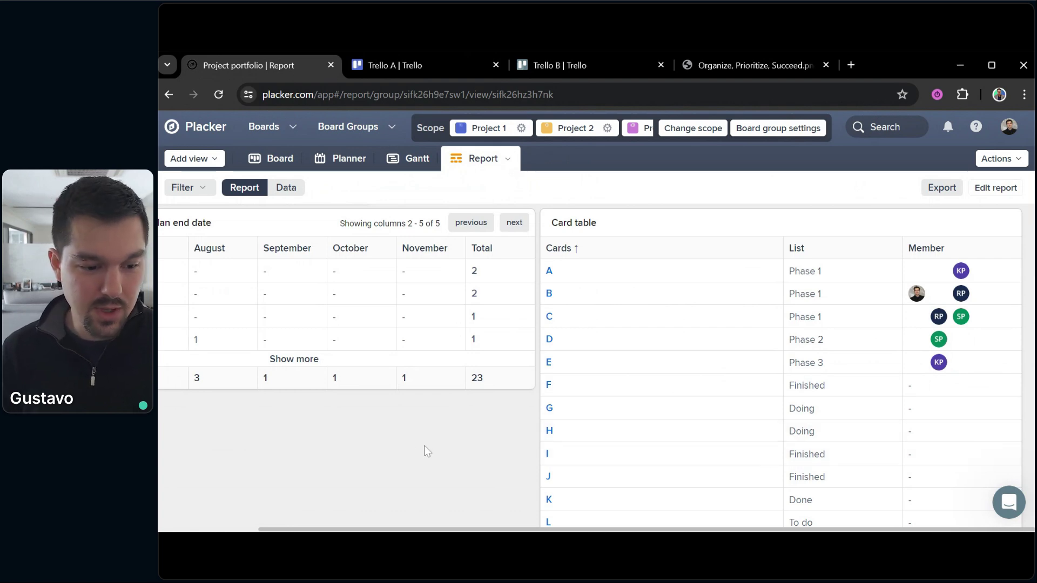
{"action": "scroll", "coordinate": [453, 432], "scroll_direction": "up", "scroll_amount": 8}
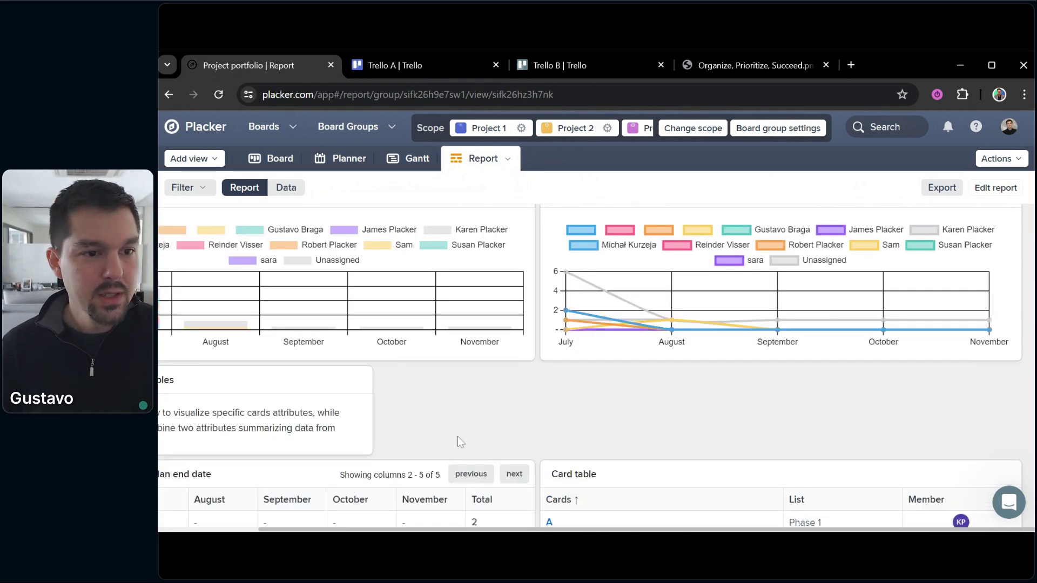
{"action": "scroll", "coordinate": [473, 318], "scroll_direction": "up", "scroll_amount": 10}
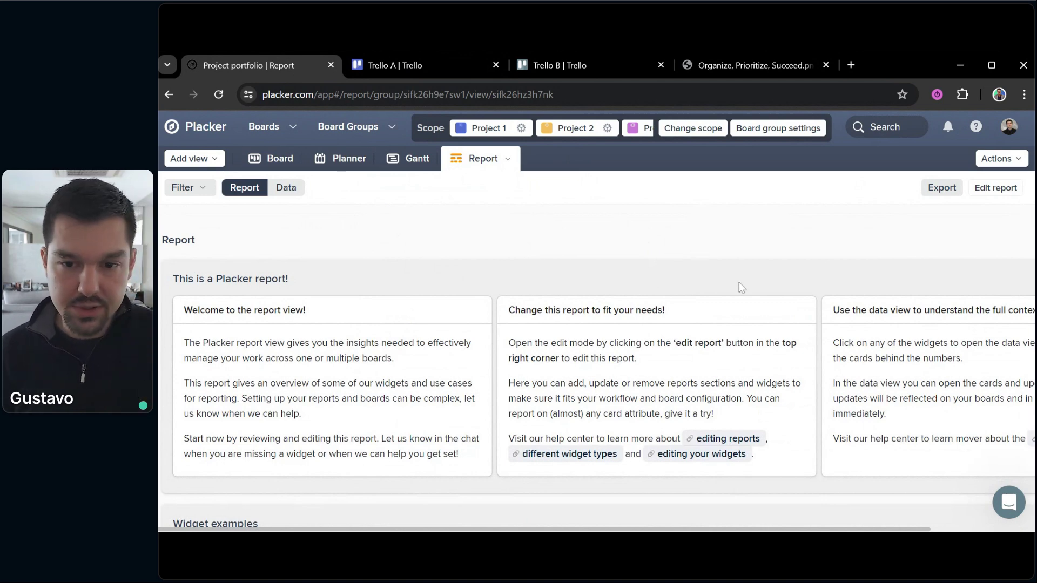
Edit the report so the Cards by Member doughnut chart groups by Status, save the changes, and inspect the chart's Open segment.
{"action": "left_click", "coordinate": [993, 188]}
{"action": "scroll", "coordinate": [879, 274], "scroll_direction": "down", "scroll_amount": 10}
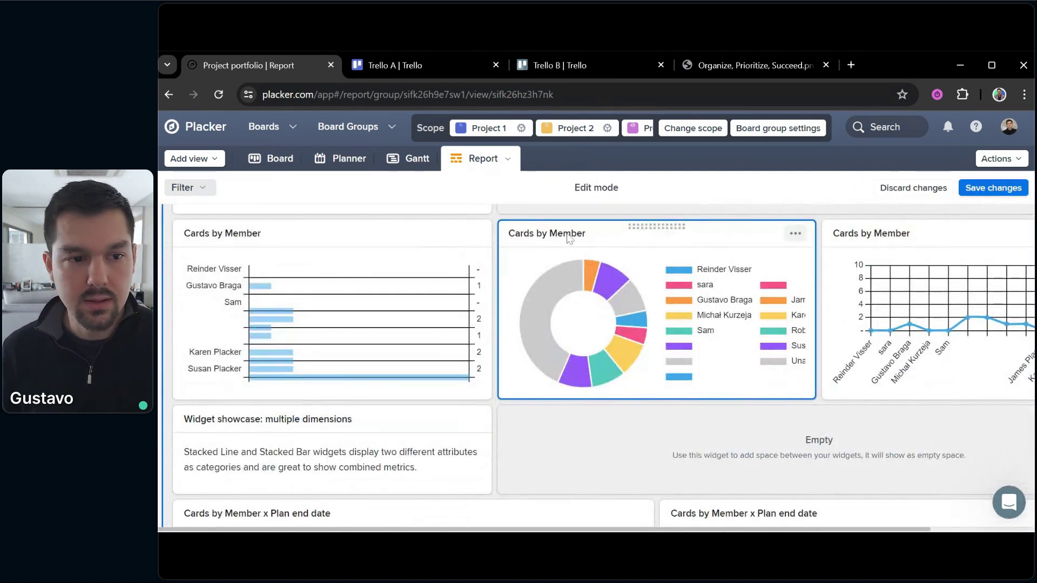
{"action": "left_click", "coordinate": [568, 238]}
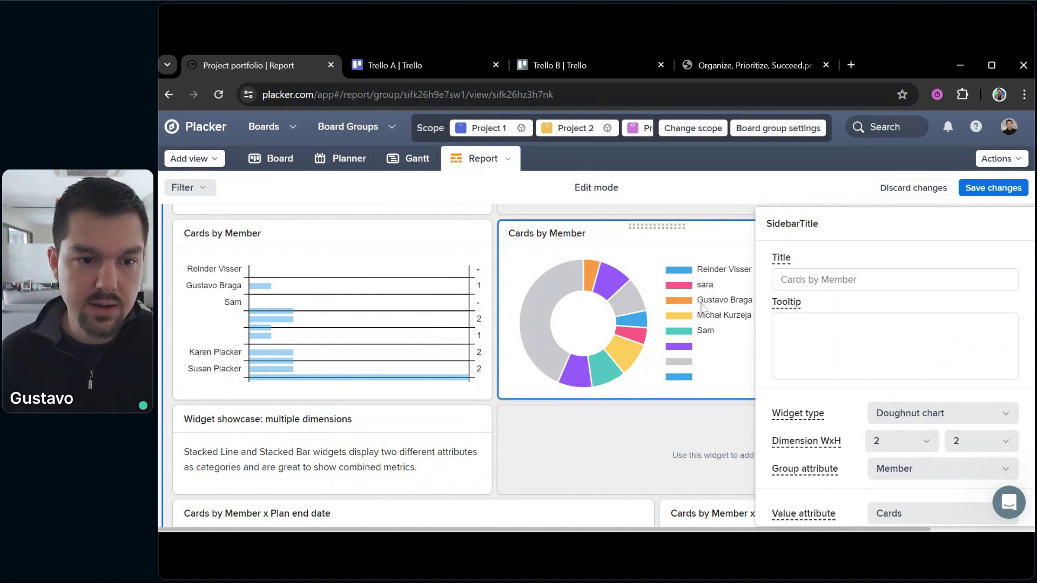
{"action": "scroll", "coordinate": [912, 378], "scroll_direction": "down", "scroll_amount": 3}
{"action": "left_click", "coordinate": [913, 332]}
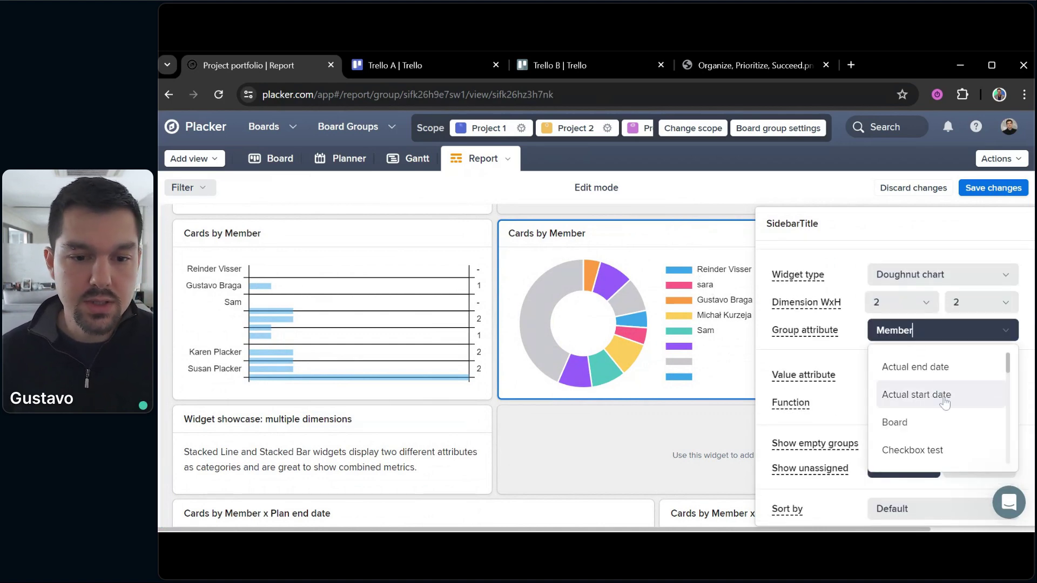
{"action": "scroll", "coordinate": [942, 399], "scroll_direction": "down", "scroll_amount": 7}
{"action": "scroll", "coordinate": [918, 413], "scroll_direction": "down", "scroll_amount": 1}
{"action": "left_click", "coordinate": [919, 422]}
{"action": "left_click", "coordinate": [992, 187]}
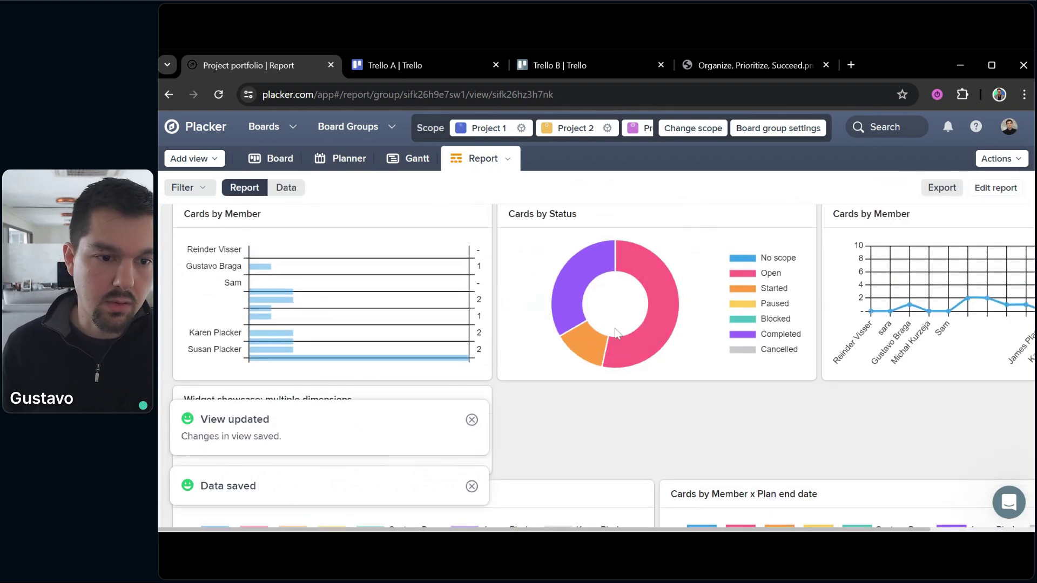
{"action": "mouse_move", "coordinate": [673, 299]}
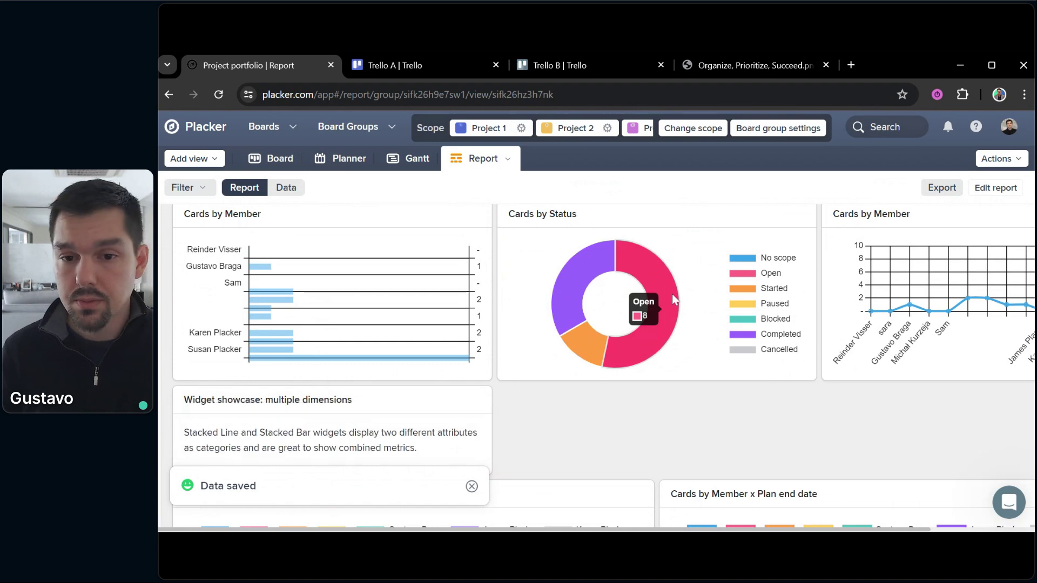
{"action": "scroll", "coordinate": [662, 327], "scroll_direction": "up", "scroll_amount": 10}
{"action": "scroll", "coordinate": [626, 244], "scroll_direction": "up", "scroll_amount": 2}
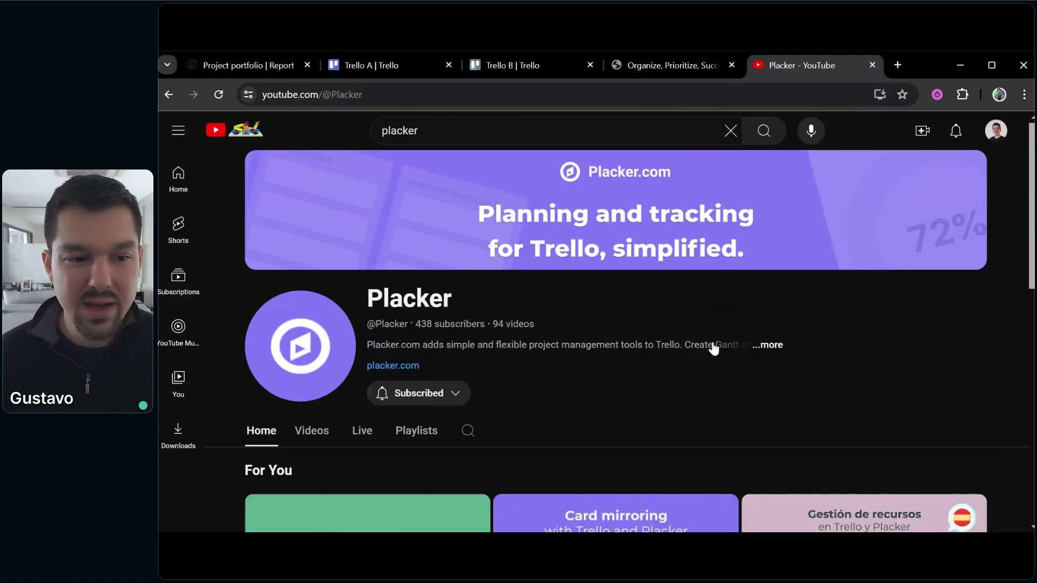
Browse the home page and the latest videos of Placker's YouTube channel.
{"action": "scroll", "coordinate": [711, 403], "scroll_direction": "down", "scroll_amount": 6}
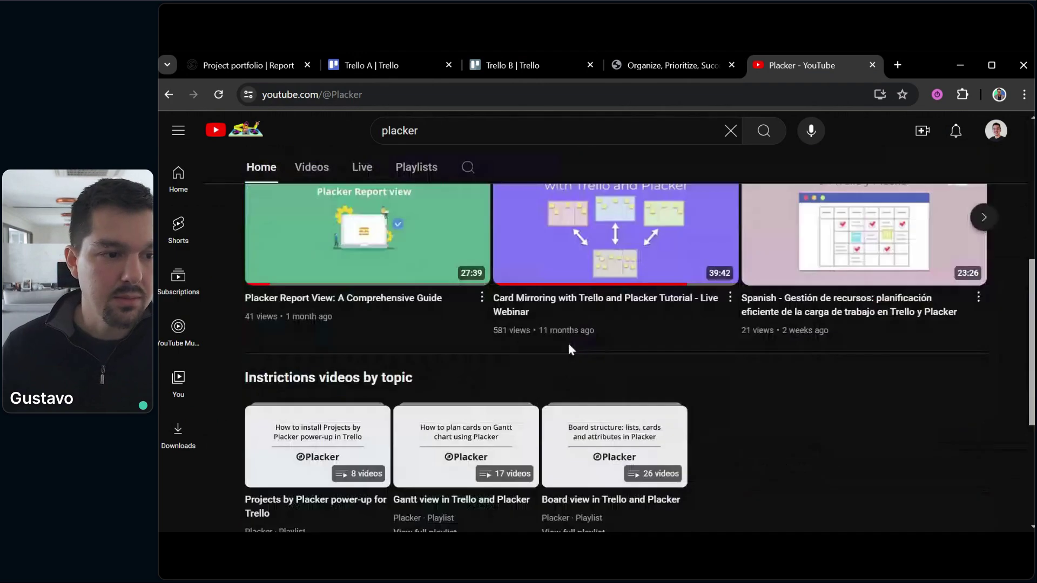
{"action": "scroll", "coordinate": [568, 342], "scroll_direction": "up", "scroll_amount": 8}
{"action": "left_click", "coordinate": [298, 431]}
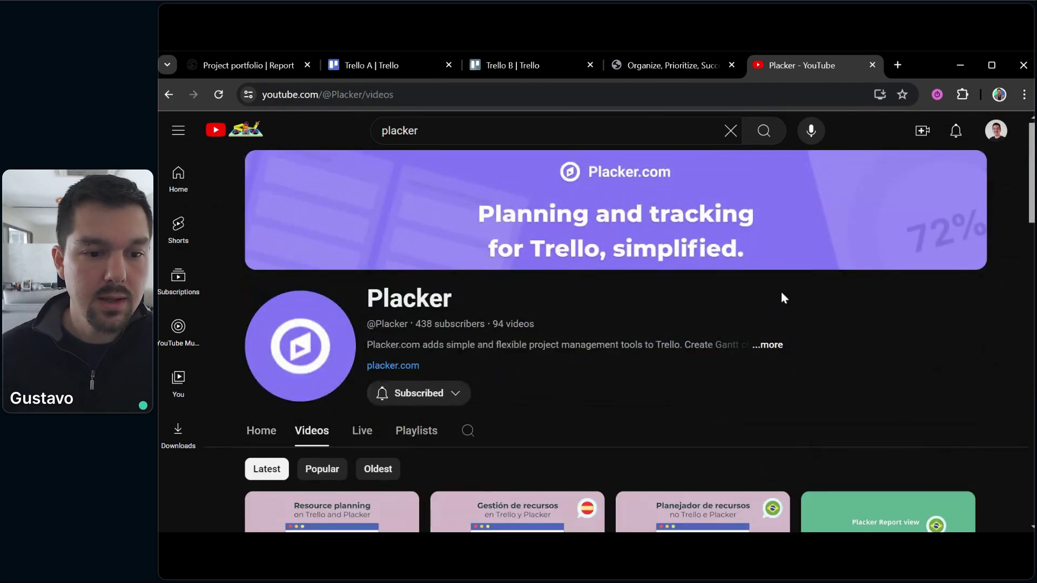
{"action": "scroll", "coordinate": [783, 298], "scroll_direction": "down", "scroll_amount": 7}
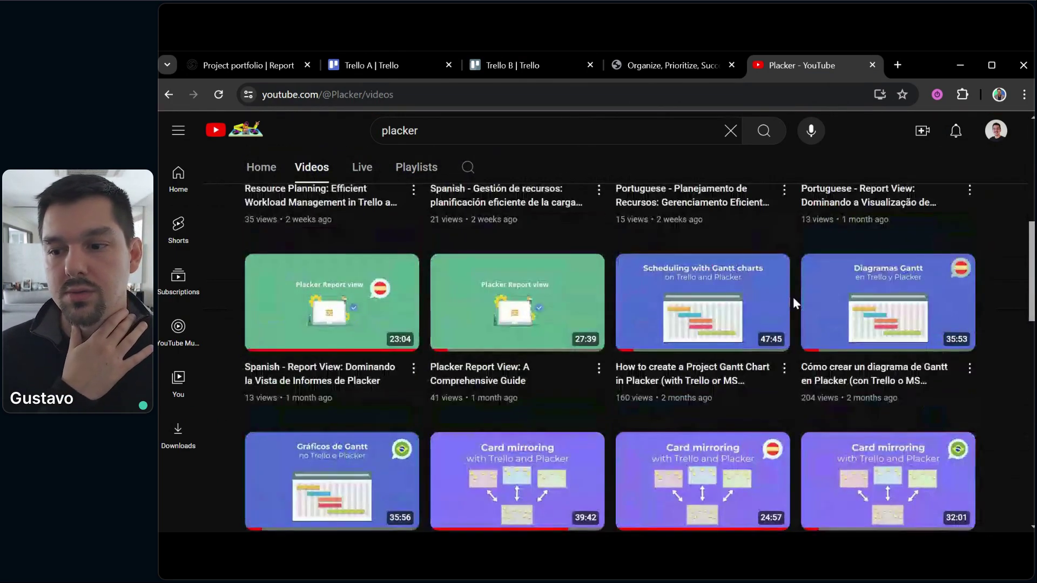
{"action": "scroll", "coordinate": [792, 296], "scroll_direction": "down", "scroll_amount": 6}
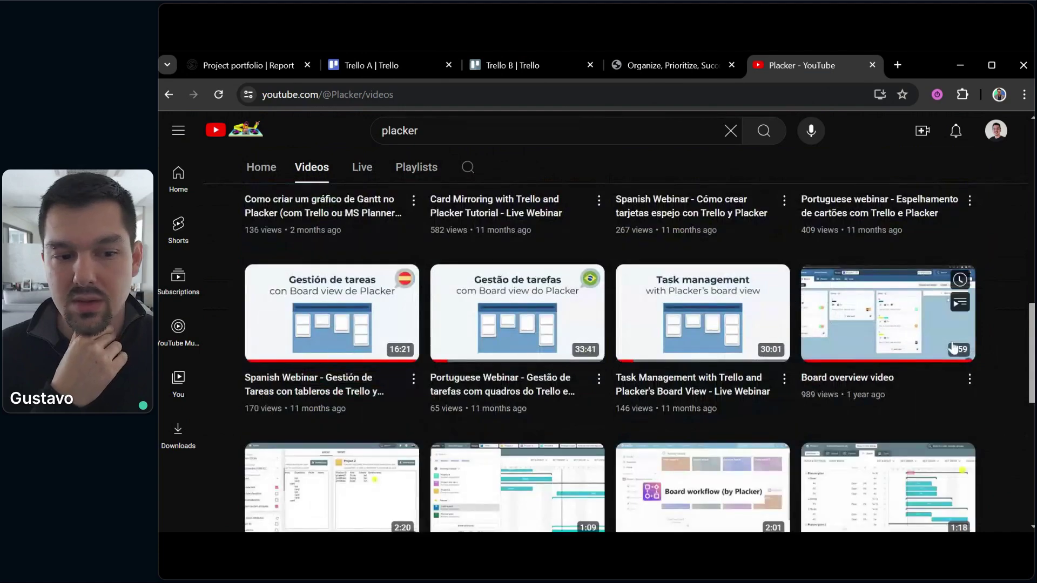
{"action": "scroll", "coordinate": [940, 342], "scroll_direction": "up", "scroll_amount": 8}
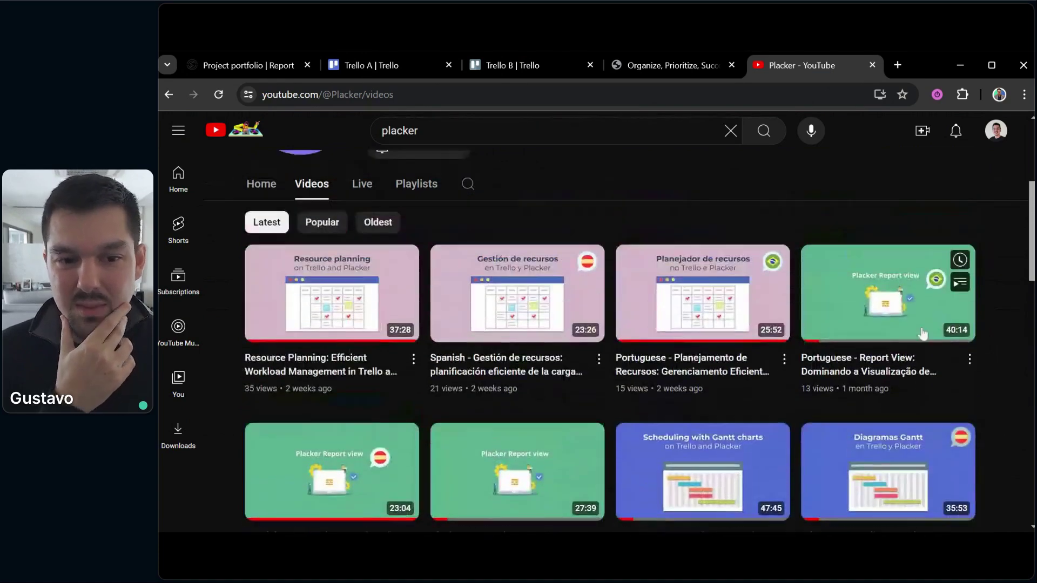
{"action": "scroll", "coordinate": [922, 334], "scroll_direction": "up", "scroll_amount": 5}
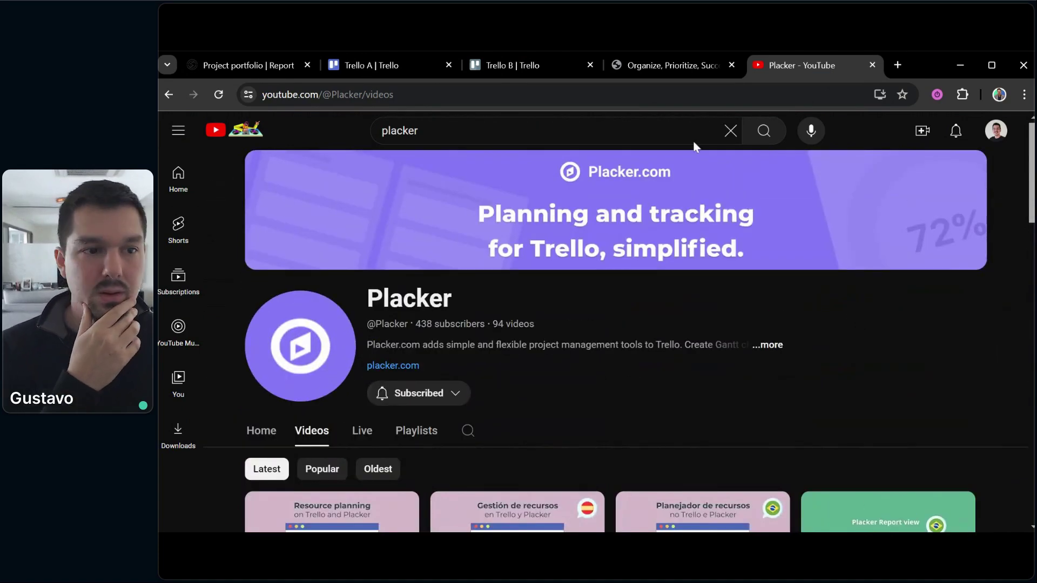
Return to the Project portfolio report in Placker and look over its introductory texts and widgets.
{"action": "left_click", "coordinate": [629, 67]}
{"action": "left_click", "coordinate": [508, 67]}
{"action": "left_click", "coordinate": [386, 66]}
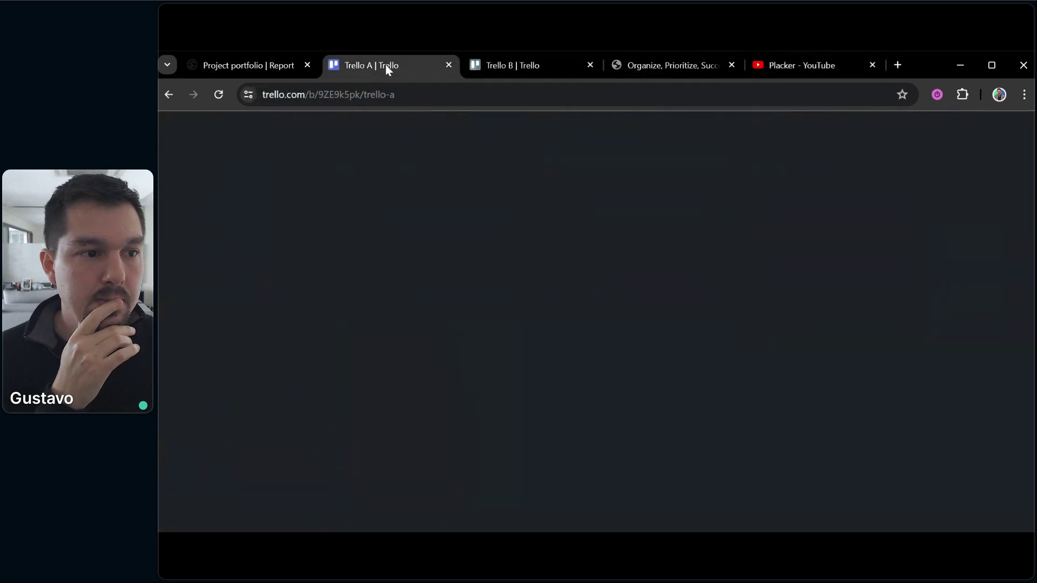
{"action": "left_click", "coordinate": [278, 73]}
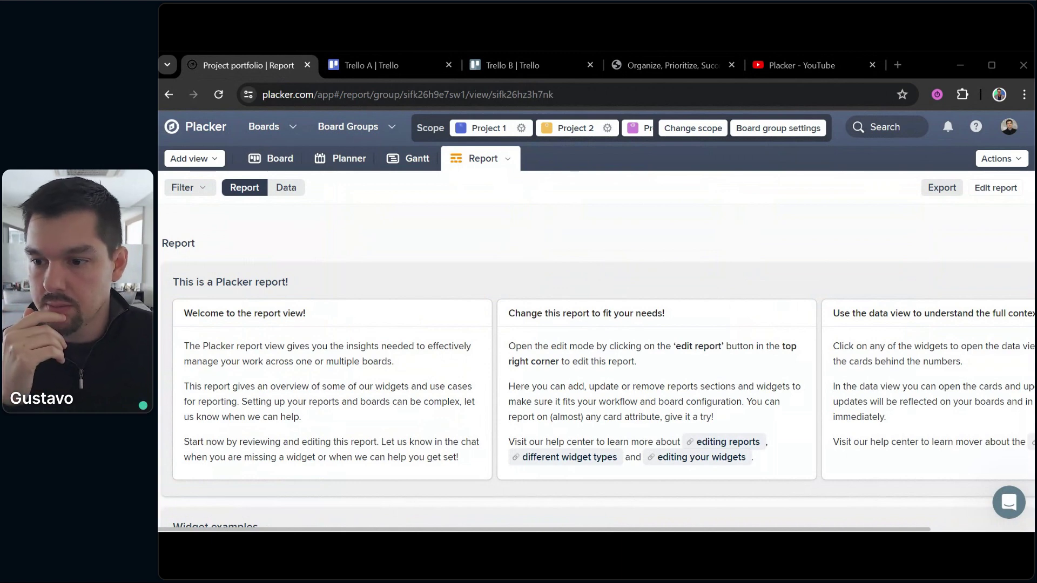
{"action": "left_click", "coordinate": [779, 248]}
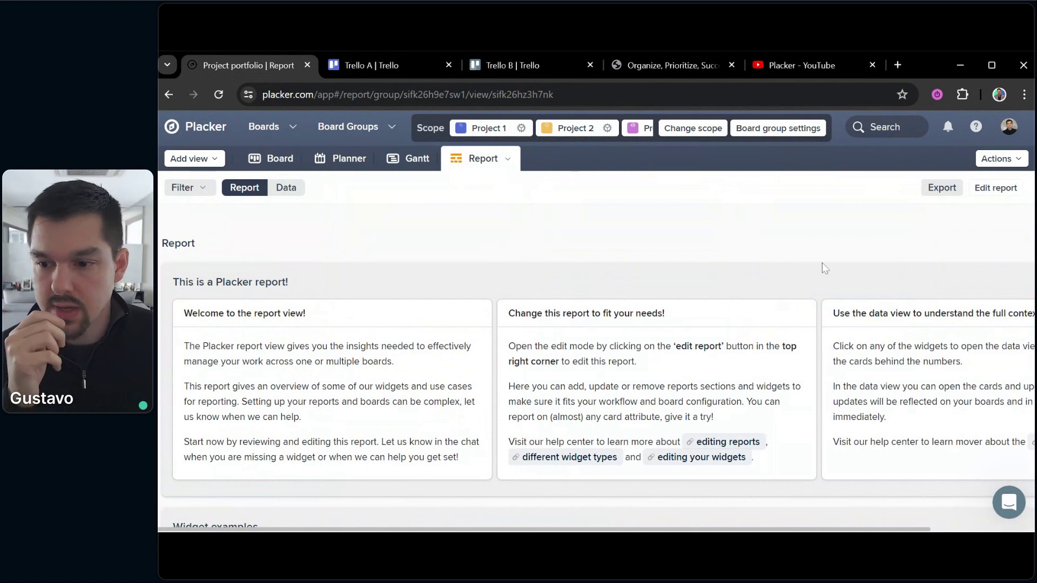
{"action": "scroll", "coordinate": [837, 372], "scroll_direction": "down", "scroll_amount": 3}
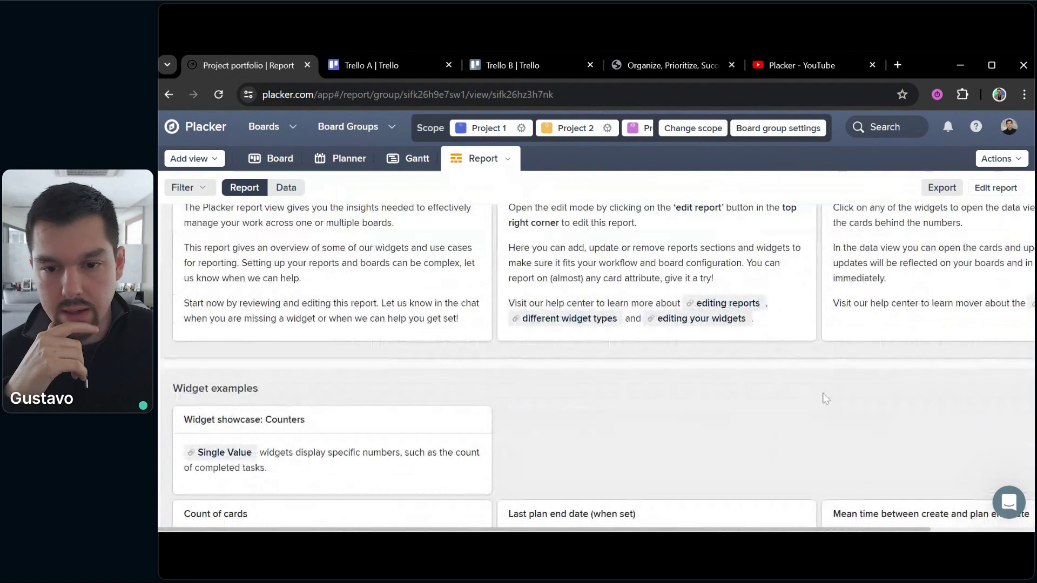
{"action": "scroll", "coordinate": [826, 410], "scroll_direction": "down", "scroll_amount": 6}
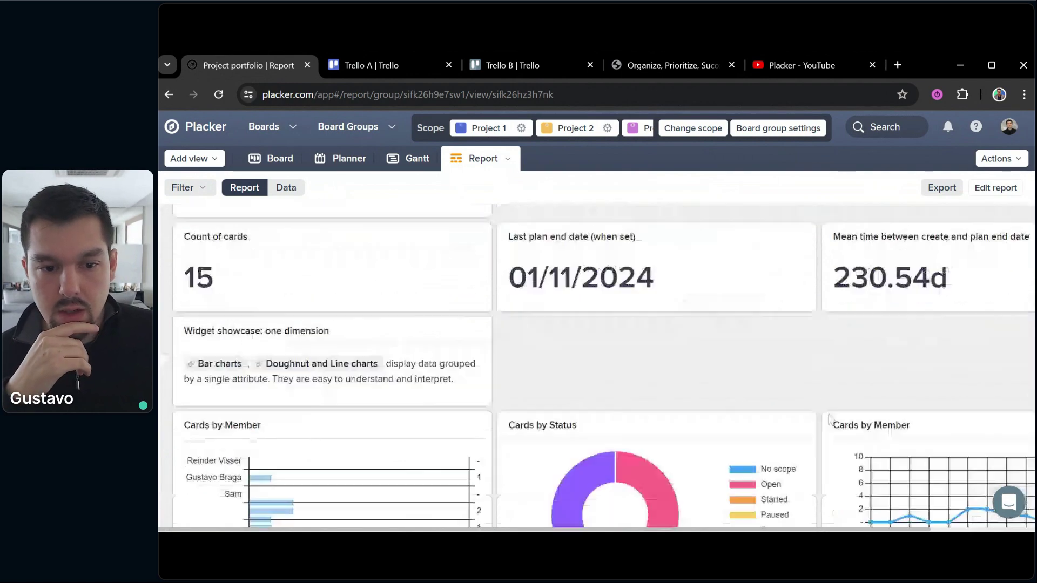
{"action": "scroll", "coordinate": [829, 419], "scroll_direction": "up", "scroll_amount": 7}
{"action": "scroll", "coordinate": [830, 423], "scroll_direction": "up", "scroll_amount": 2}
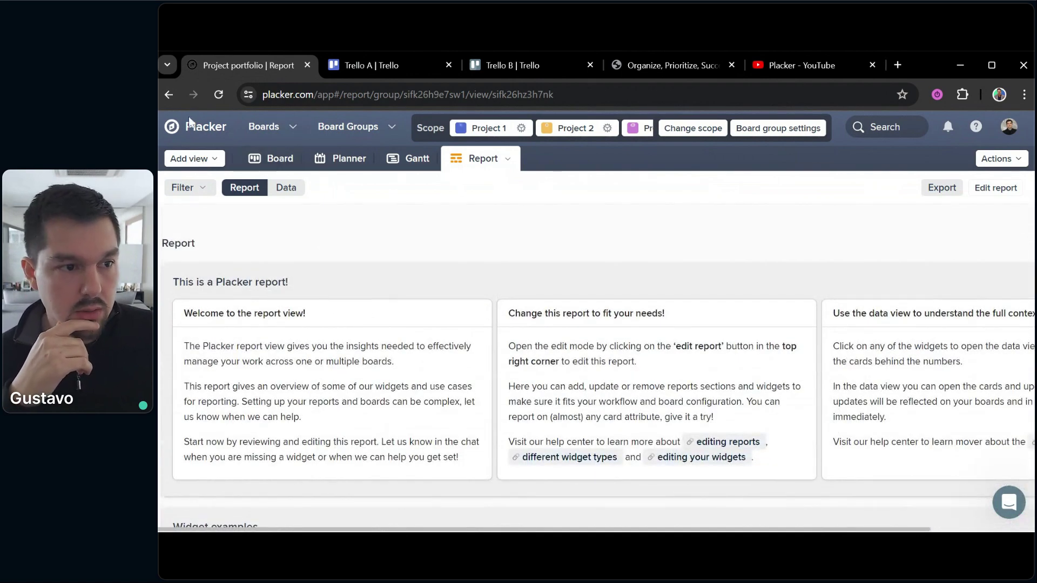
Reopen the Project portfolio board group from the overview and inspect which boards its scope includes.
{"action": "left_click", "coordinate": [189, 124]}
{"action": "scroll", "coordinate": [617, 410], "scroll_direction": "down", "scroll_amount": 10}
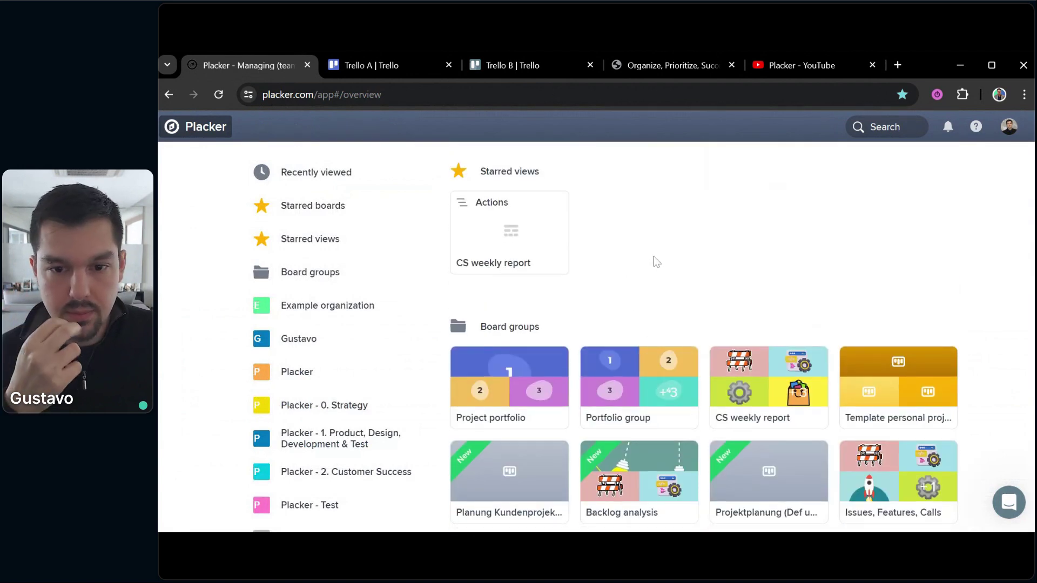
{"action": "left_click", "coordinate": [488, 363]}
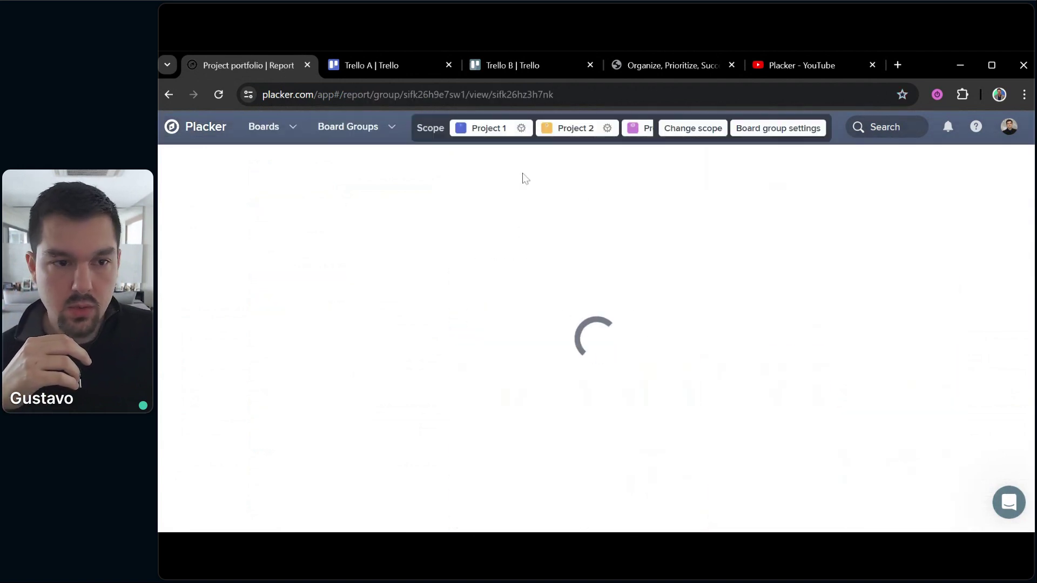
{"action": "left_click", "coordinate": [423, 130]}
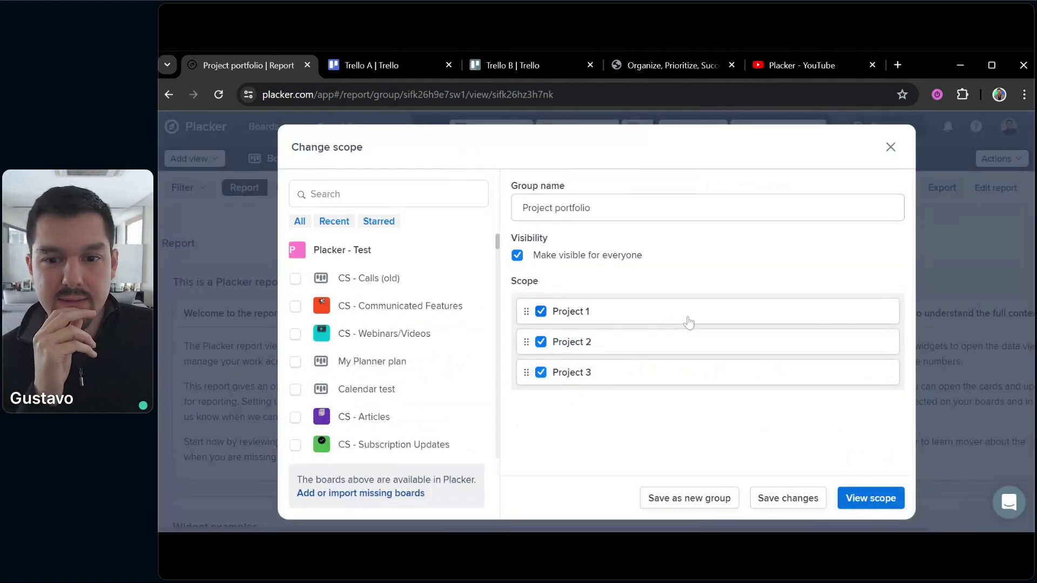
{"action": "left_click", "coordinate": [889, 147]}
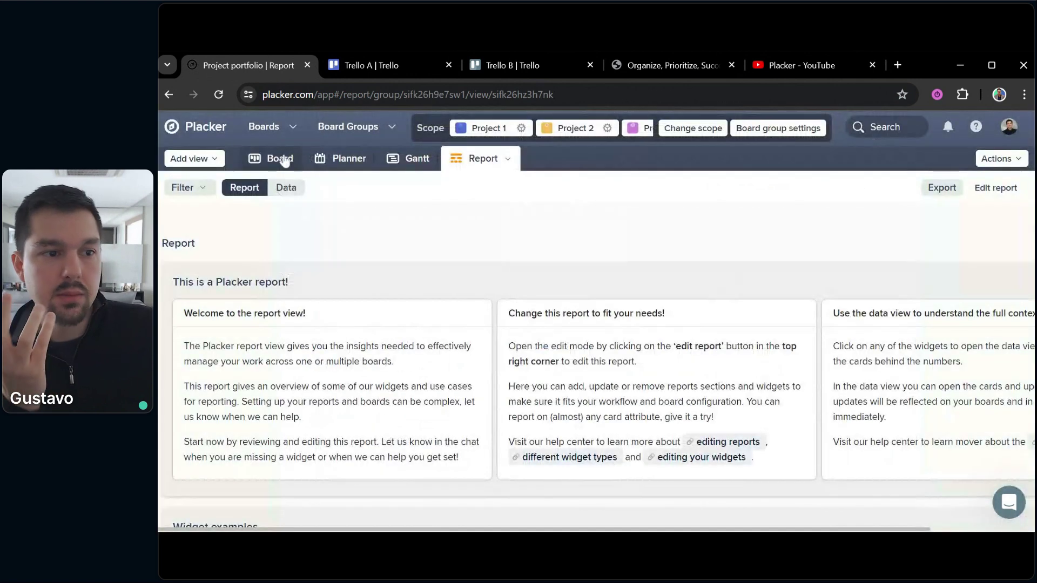
Look over the combined lists and cards in the Project portfolio group's Board view.
{"action": "left_click", "coordinate": [280, 159]}
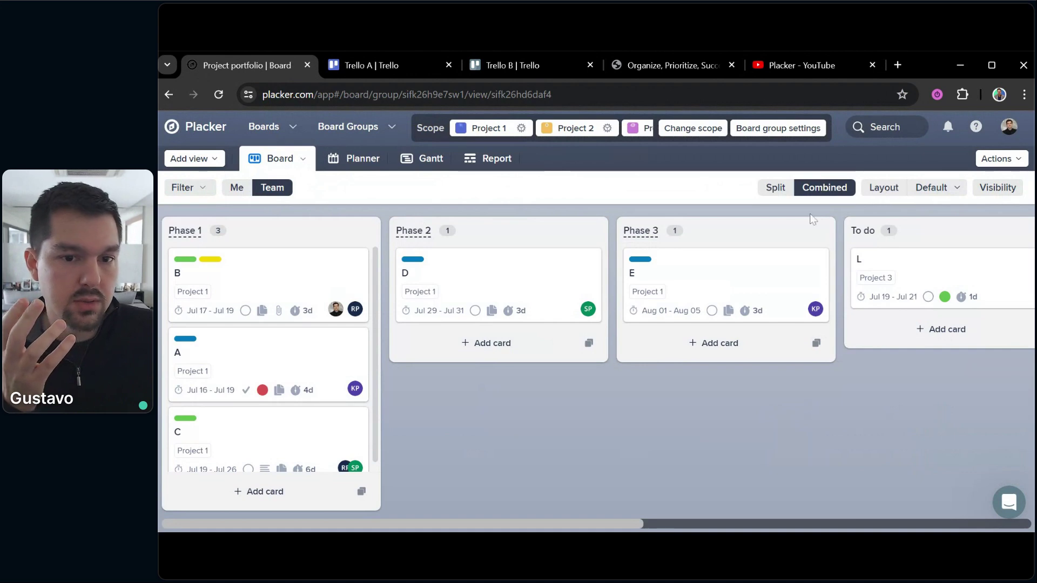
{"action": "left_click_drag", "start_coordinate": [827, 433], "coordinate": [360, 469]}
{"action": "left_click_drag", "start_coordinate": [611, 521], "coordinate": [518, 475]}
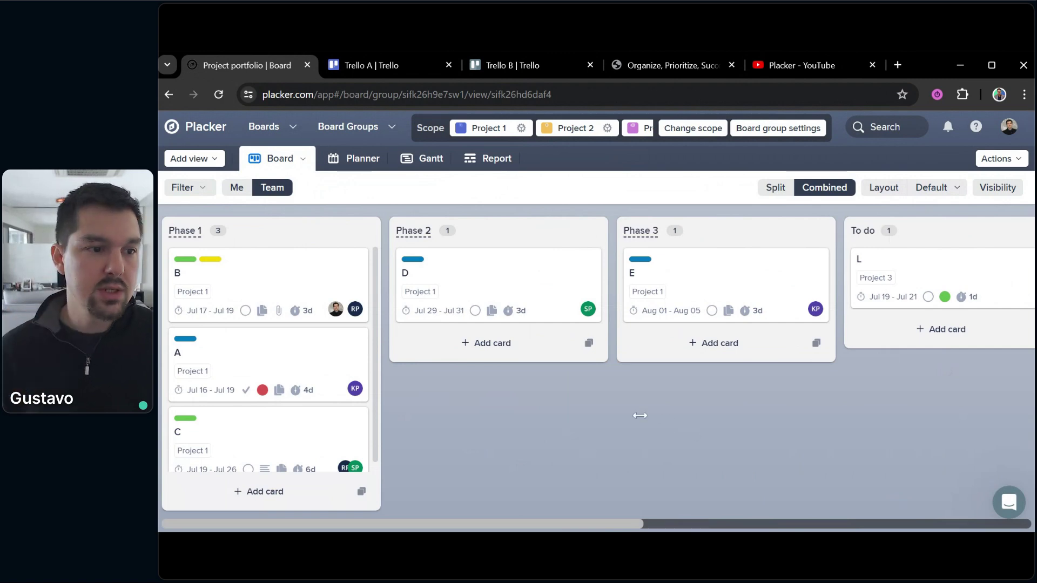
Create an empty board titled "Master Board" in the Example organization and dismiss its setup message.
{"action": "left_click", "coordinate": [197, 130]}
{"action": "scroll", "coordinate": [741, 422], "scroll_direction": "down", "scroll_amount": 15}
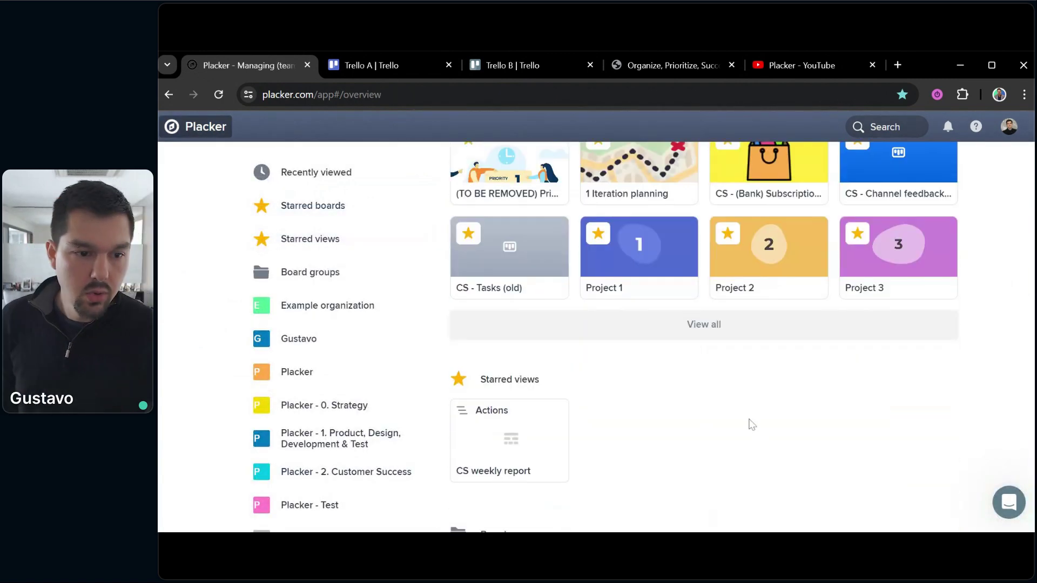
{"action": "scroll", "coordinate": [742, 423], "scroll_direction": "down", "scroll_amount": 5}
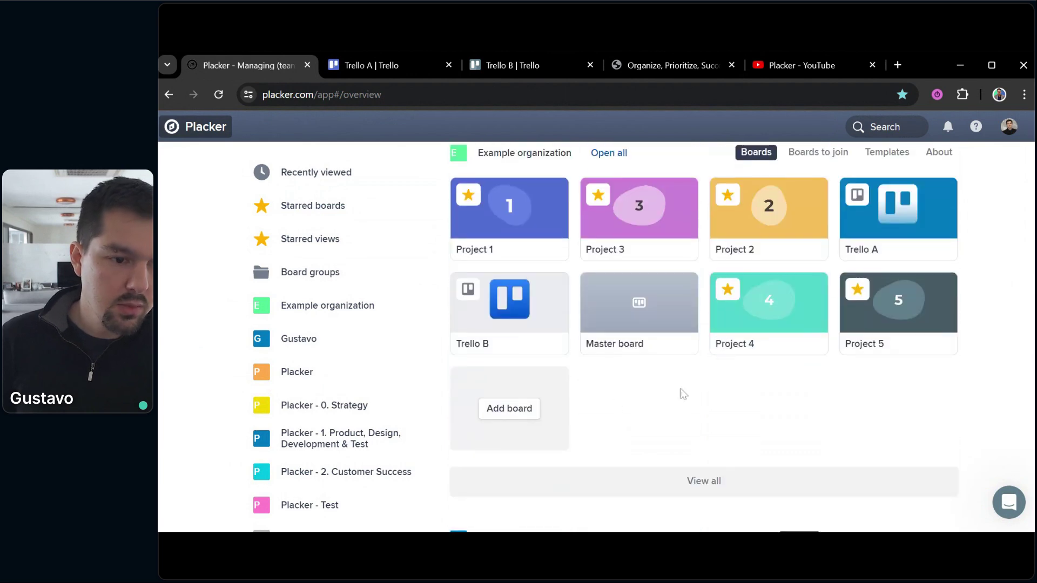
{"action": "left_click", "coordinate": [522, 412]}
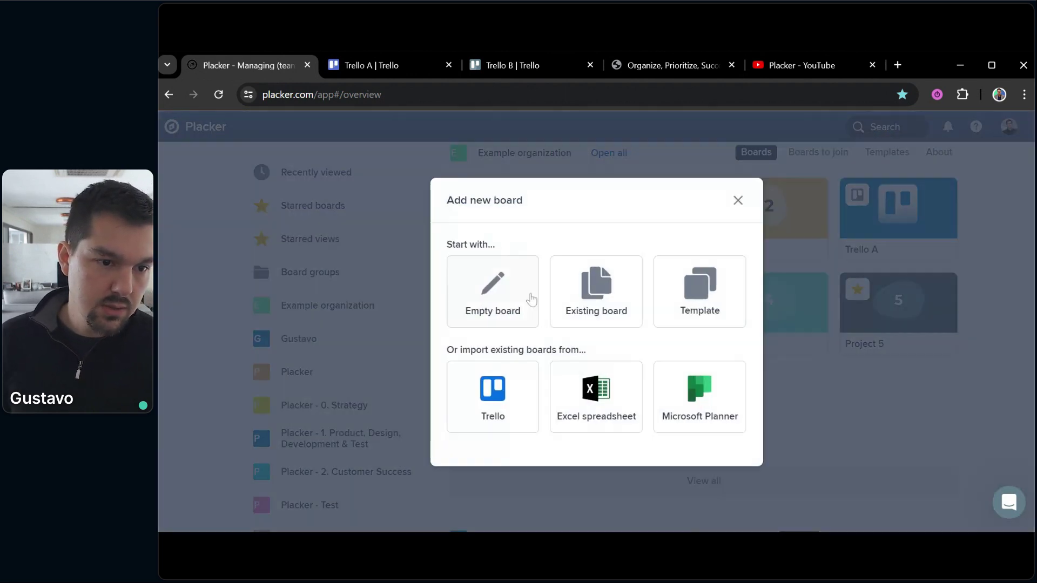
{"action": "left_click", "coordinate": [532, 299]}
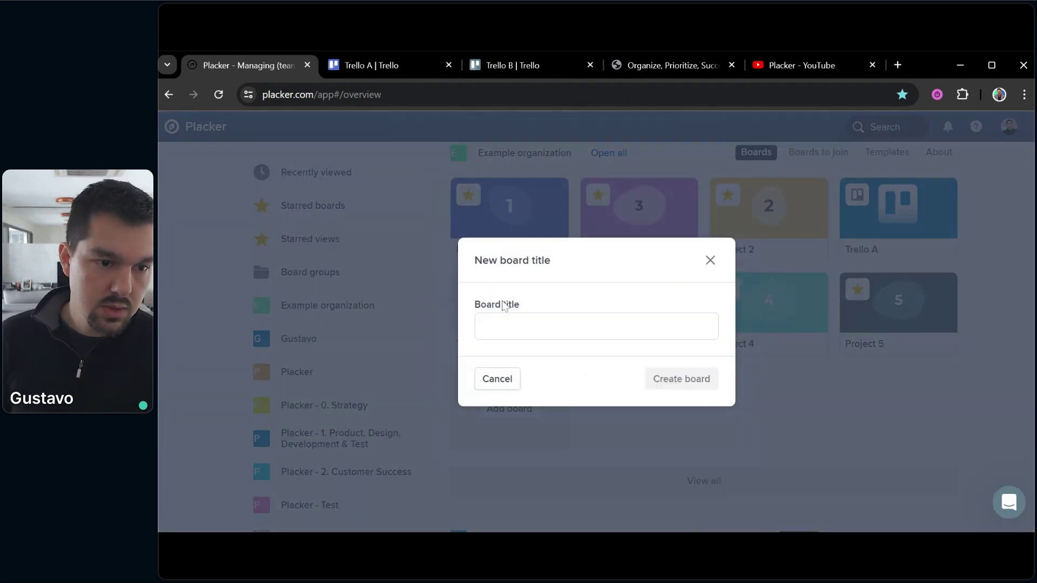
{"action": "type", "text": "Mas"}
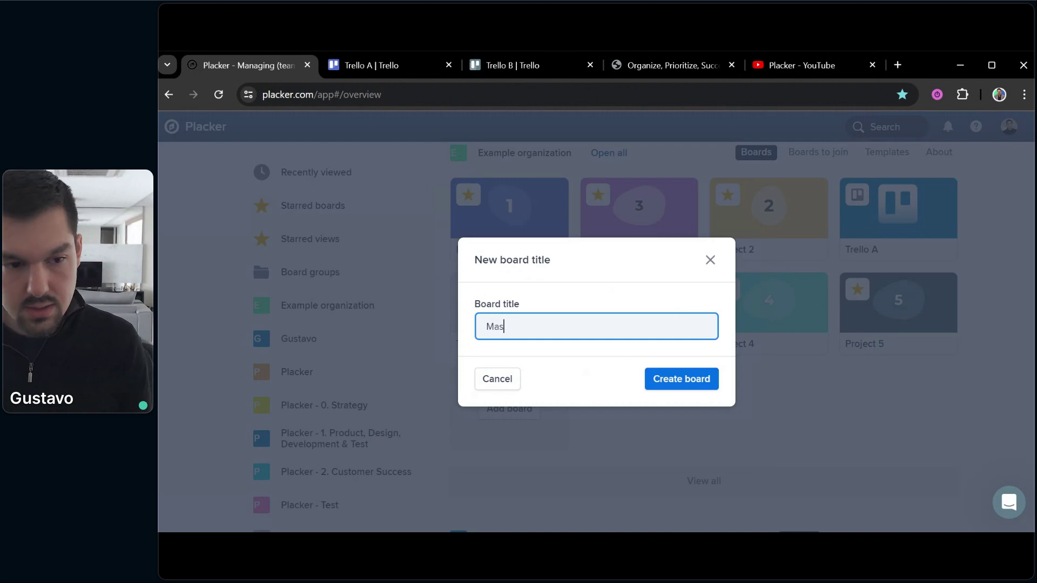
{"action": "key", "text": "BackSpace"}
{"action": "key", "text": "BackSpace"}
{"action": "key", "text": "BackSpace"}
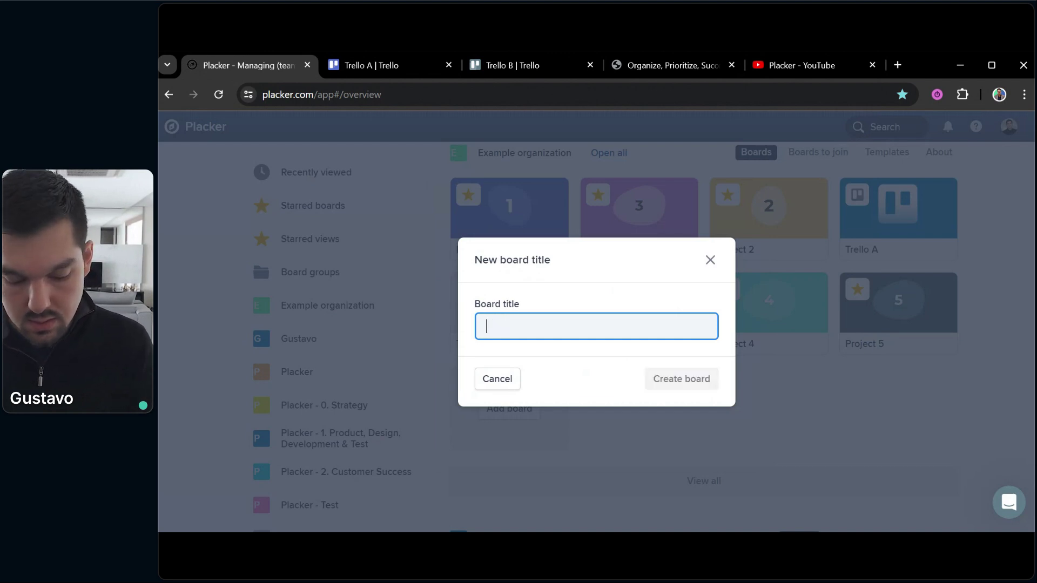
{"action": "type", "text": "Mas"}
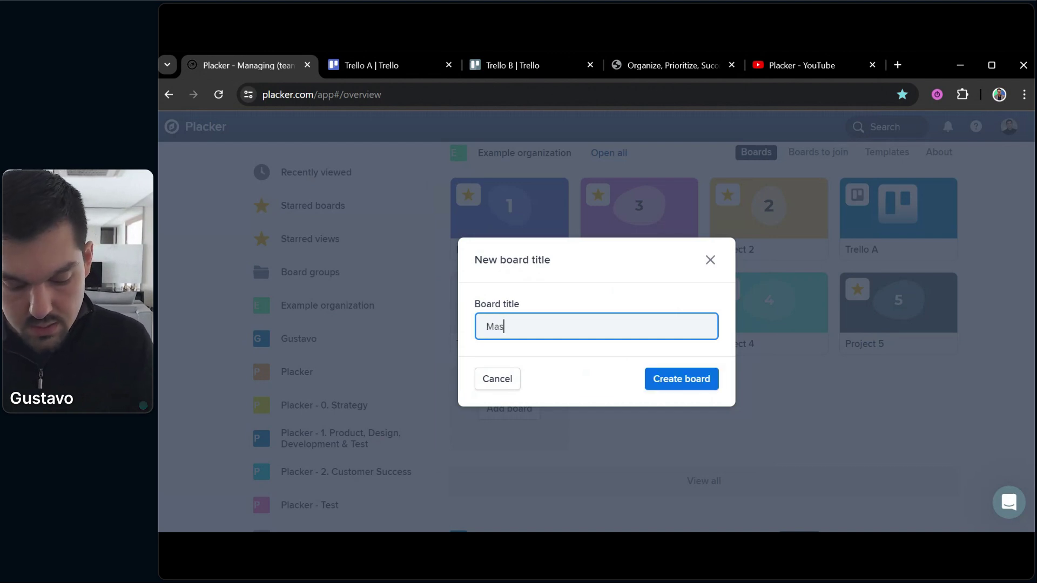
{"action": "type", "text": "ter Board"}
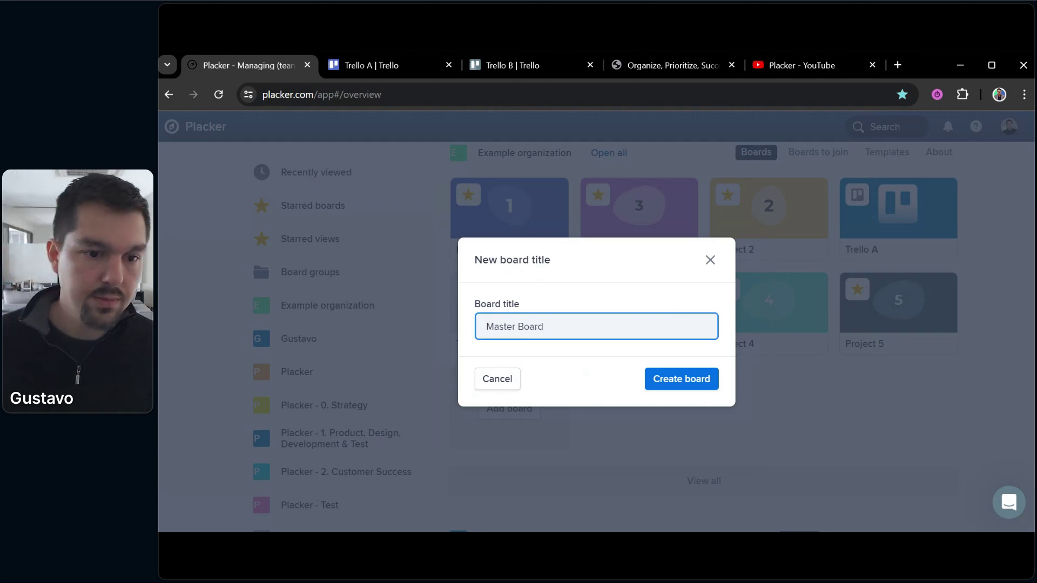
{"action": "left_click", "coordinate": [648, 384]}
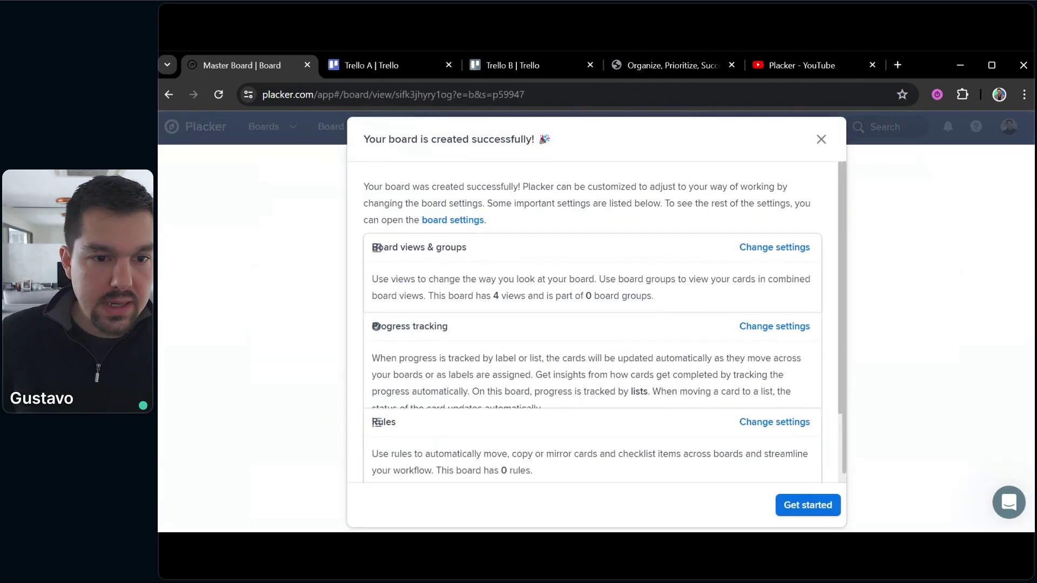
{"action": "left_click", "coordinate": [821, 138]}
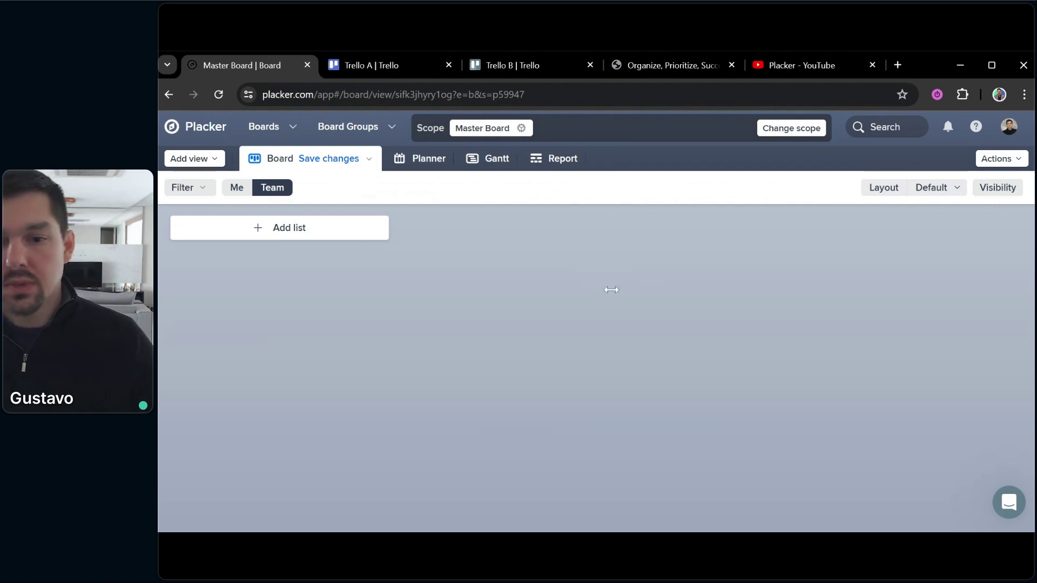
{"action": "left_click", "coordinate": [298, 229]}
{"action": "type", "text": "To"}
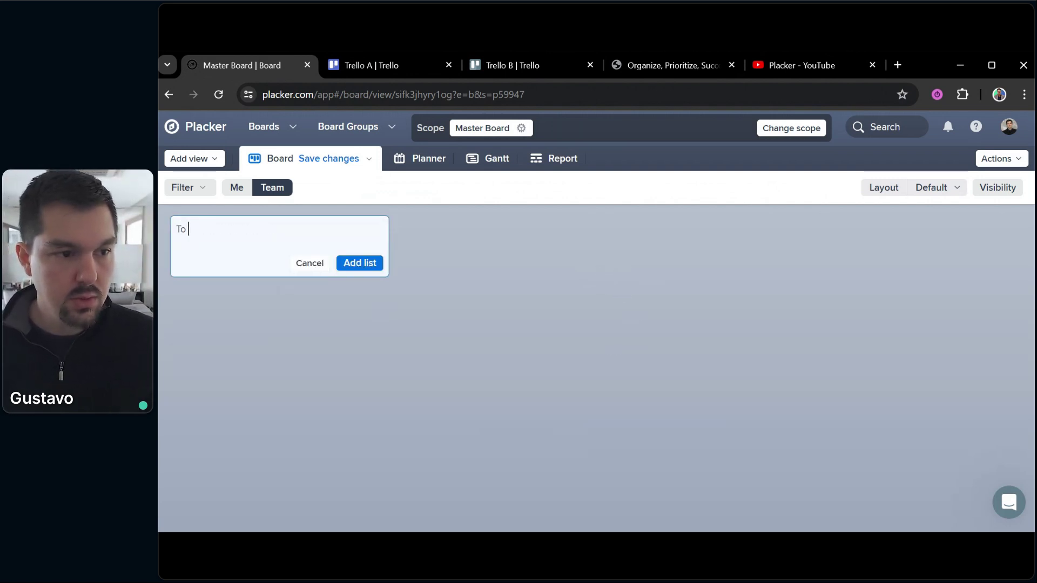
{"action": "key", "text": "Escape"}
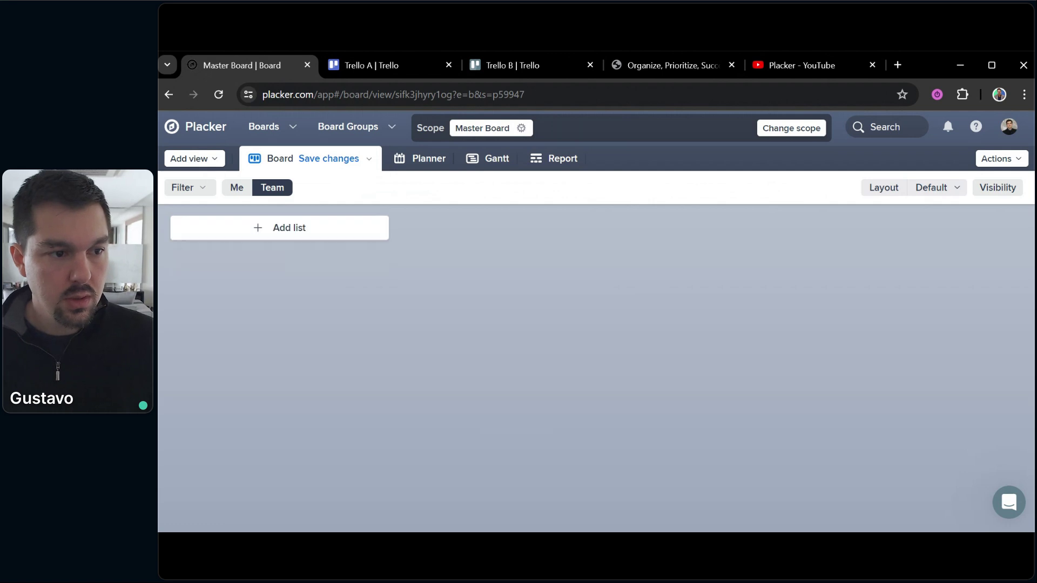
Add the lists "To do", "Doing" and "Done" to the Master Board and dismiss the notifications.
{"action": "left_click", "coordinate": [336, 236]}
{"action": "type", "text": "To do"}
{"action": "key", "text": "Return"}
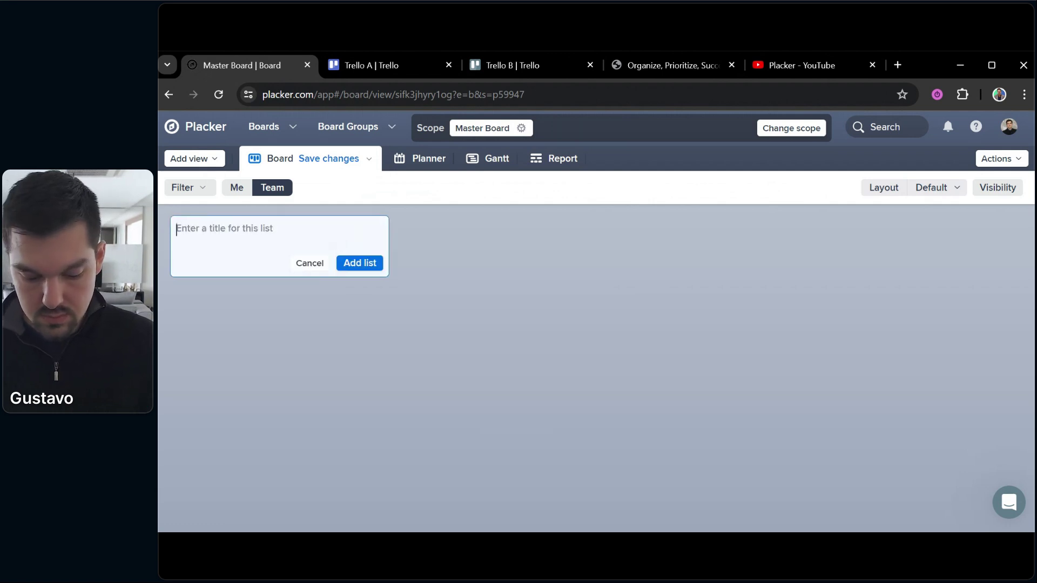
{"action": "type", "text": "Doing"}
{"action": "key", "text": "Return"}
{"action": "type", "text": "Do"}
{"action": "key", "text": "BackSpace"}
{"action": "key", "text": "BackSpace"}
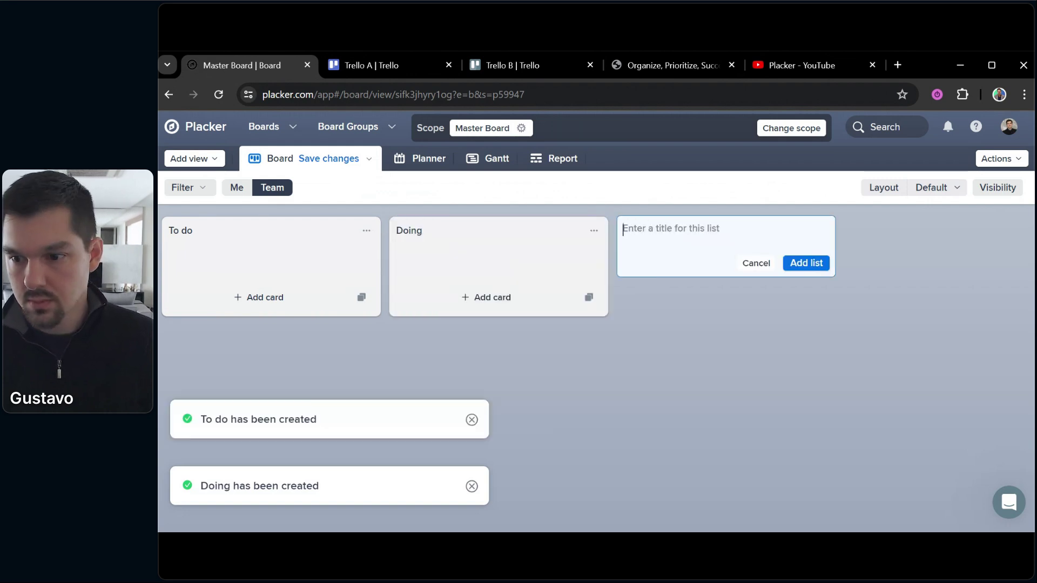
{"action": "type", "text": "Done"}
{"action": "key", "text": "Return"}
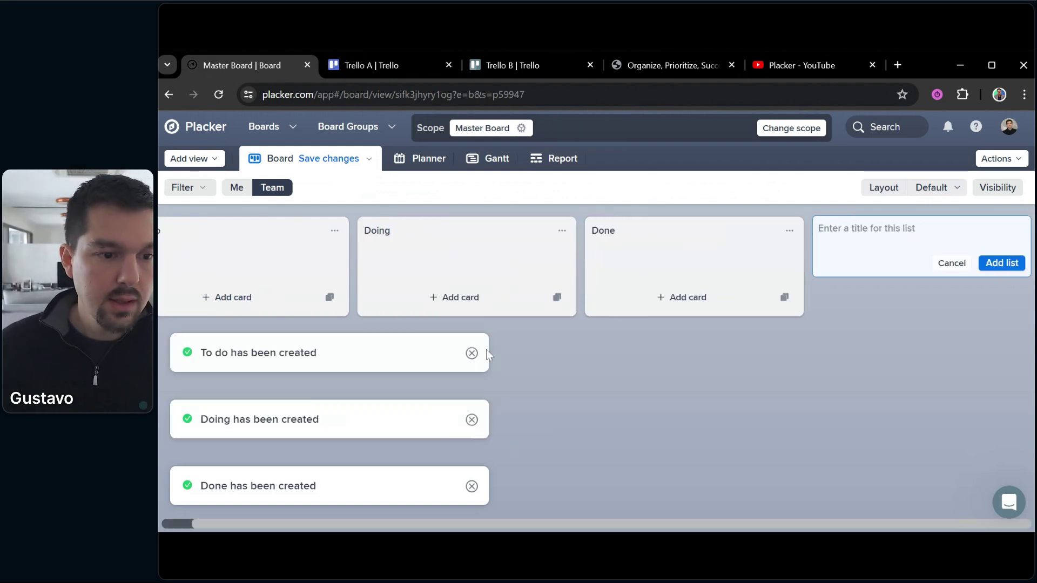
{"action": "left_click", "coordinate": [471, 354]}
{"action": "left_click", "coordinate": [471, 420]}
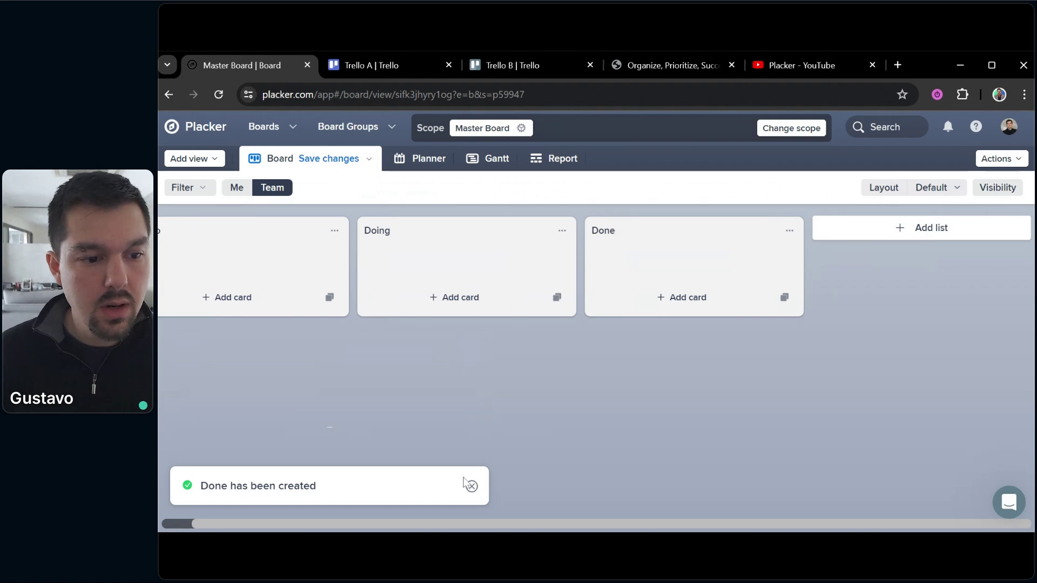
{"action": "left_click", "coordinate": [470, 485]}
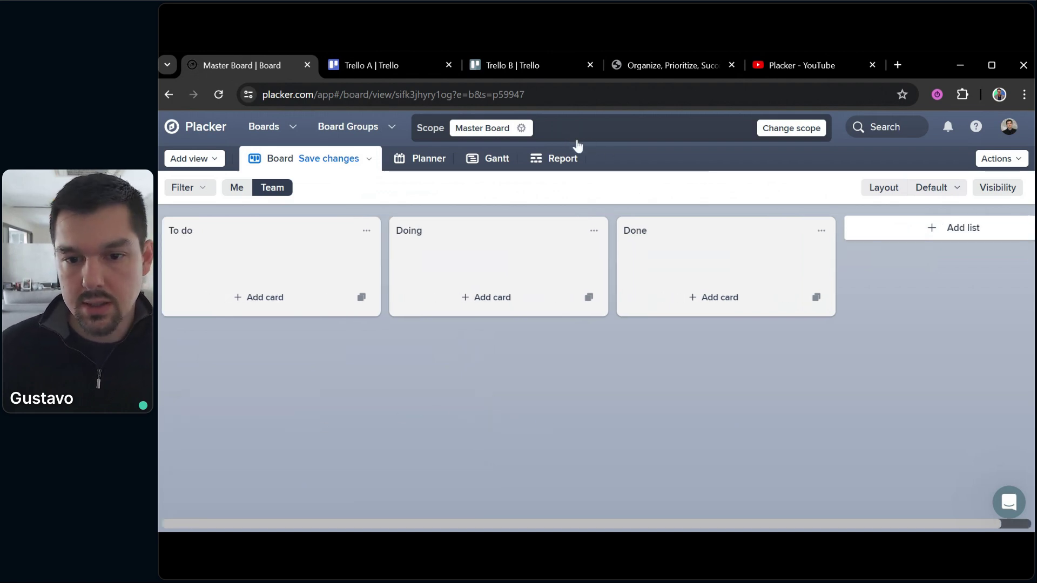
Open card A in the Phase 1 list of the Project 1 board and look over its details.
{"action": "left_click", "coordinate": [211, 126]}
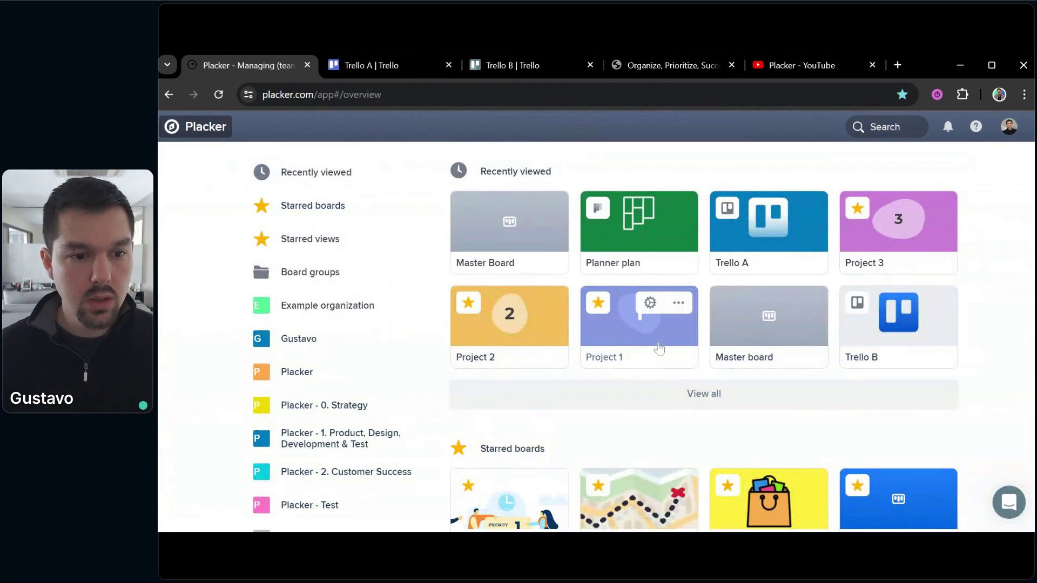
{"action": "left_click", "coordinate": [658, 344]}
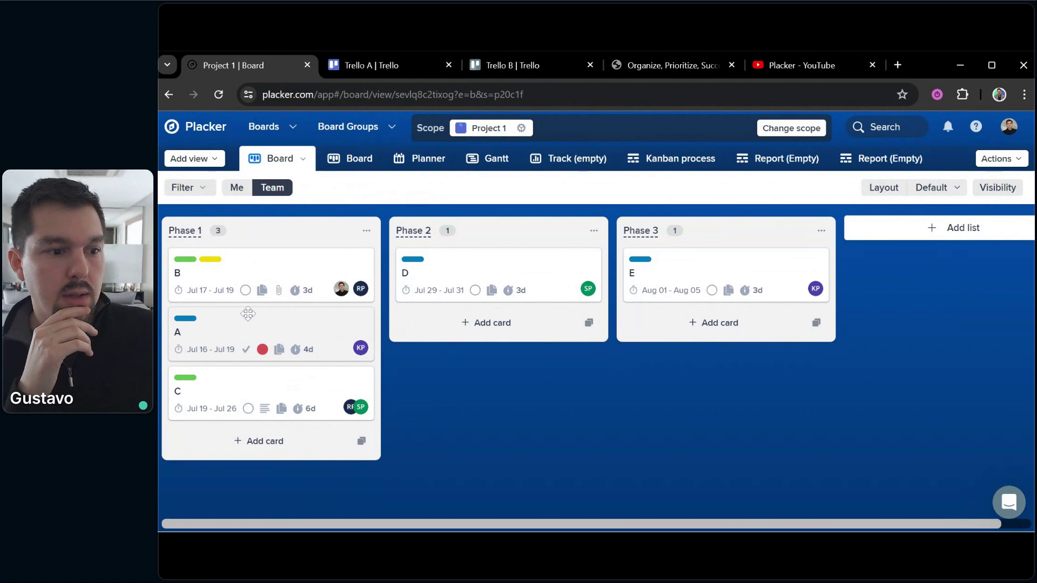
{"action": "left_click", "coordinate": [219, 326]}
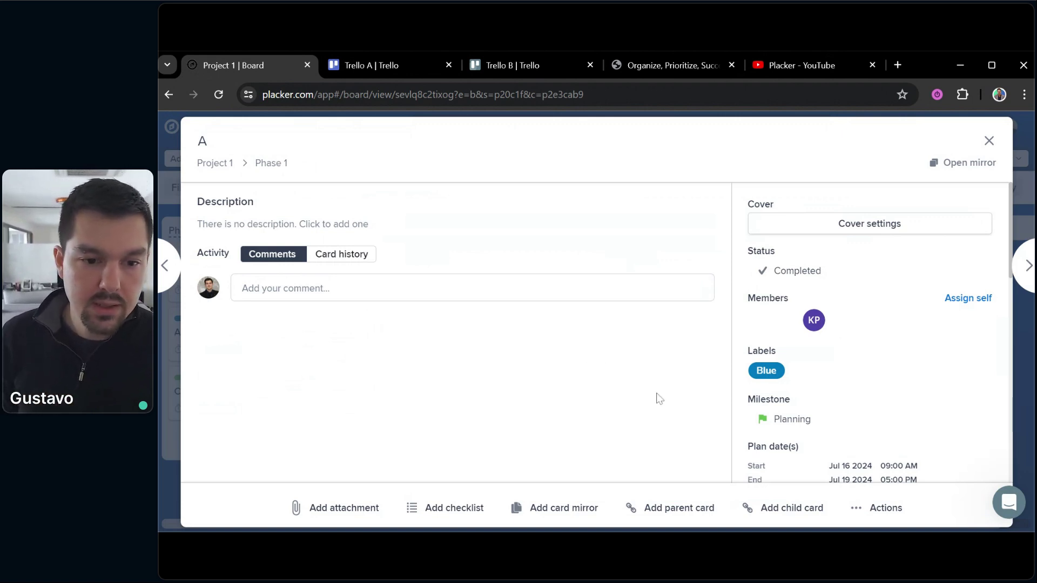
{"action": "scroll", "coordinate": [666, 394], "scroll_direction": "down", "scroll_amount": 1}
{"action": "scroll", "coordinate": [674, 440], "scroll_direction": "up", "scroll_amount": 1}
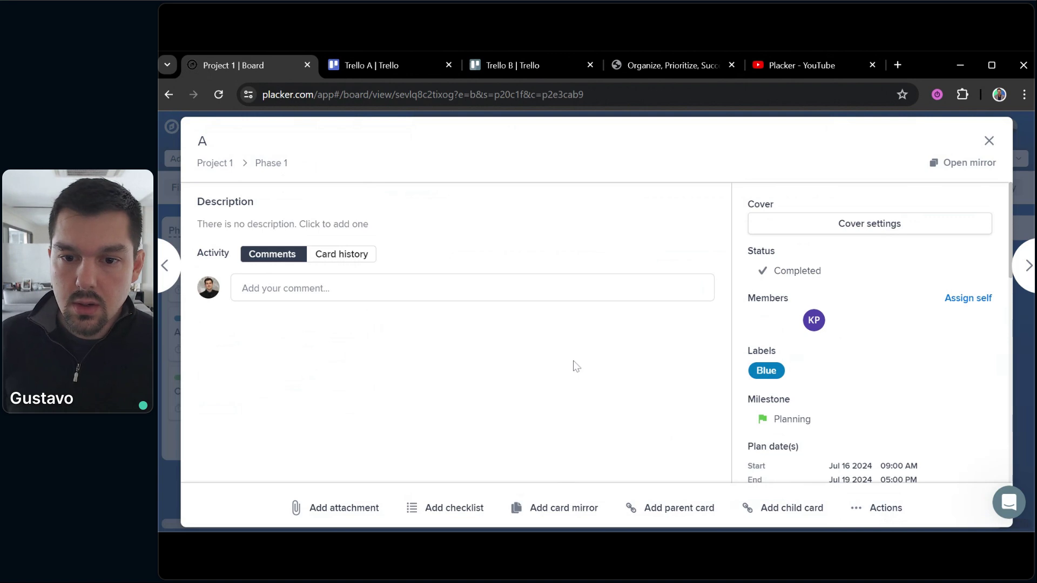
Look at the copy options available for card A without copying it.
{"action": "left_click", "coordinate": [900, 509]}
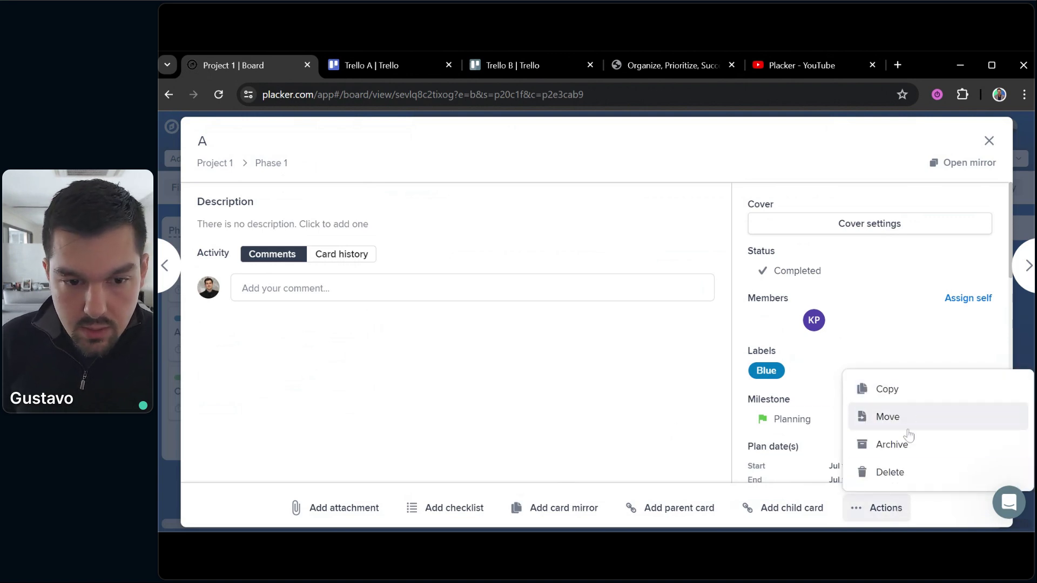
{"action": "left_click", "coordinate": [882, 390]}
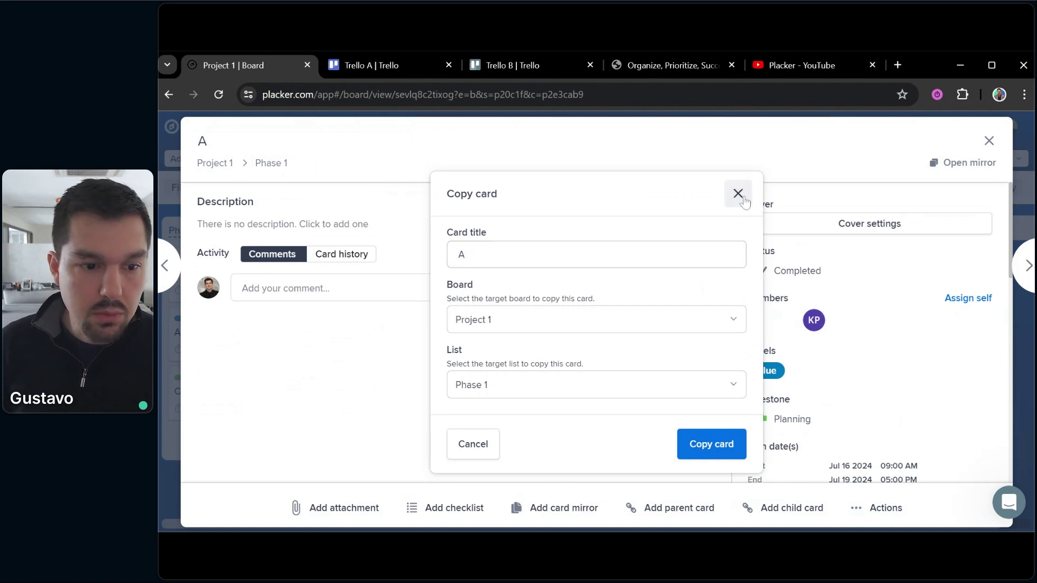
{"action": "left_click", "coordinate": [737, 193]}
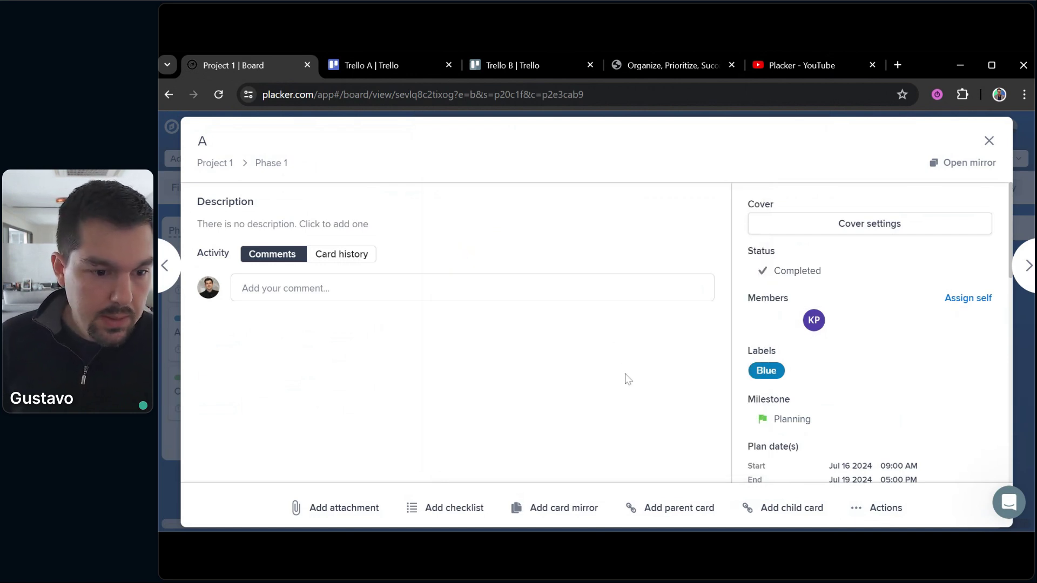
Create a card mirror of card A on the new Master Board, choosing a target list there, and save it.
{"action": "left_click", "coordinate": [554, 514]}
{"action": "left_click", "coordinate": [518, 327]}
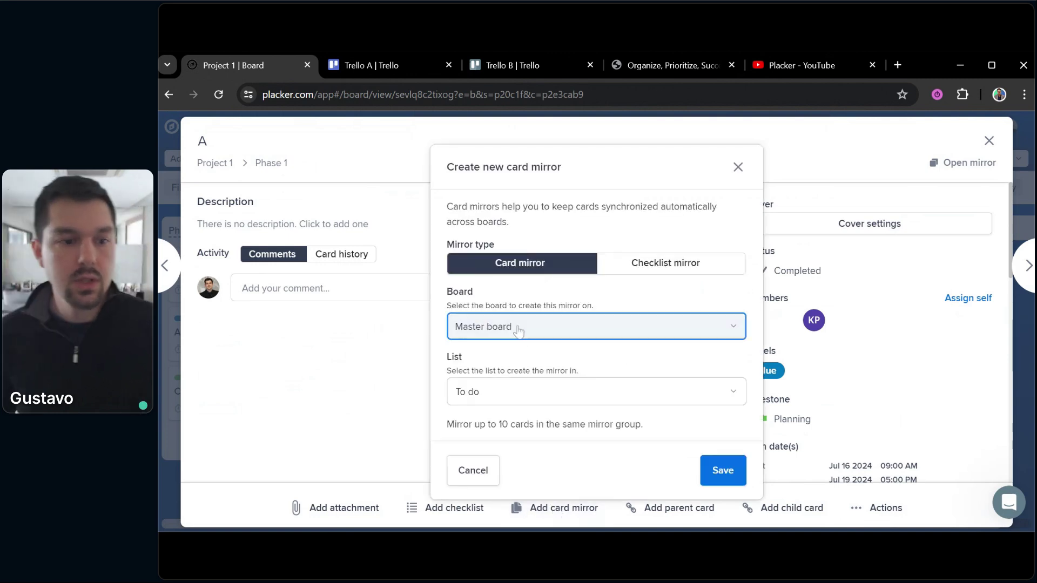
{"action": "key", "text": "BackSpace"}
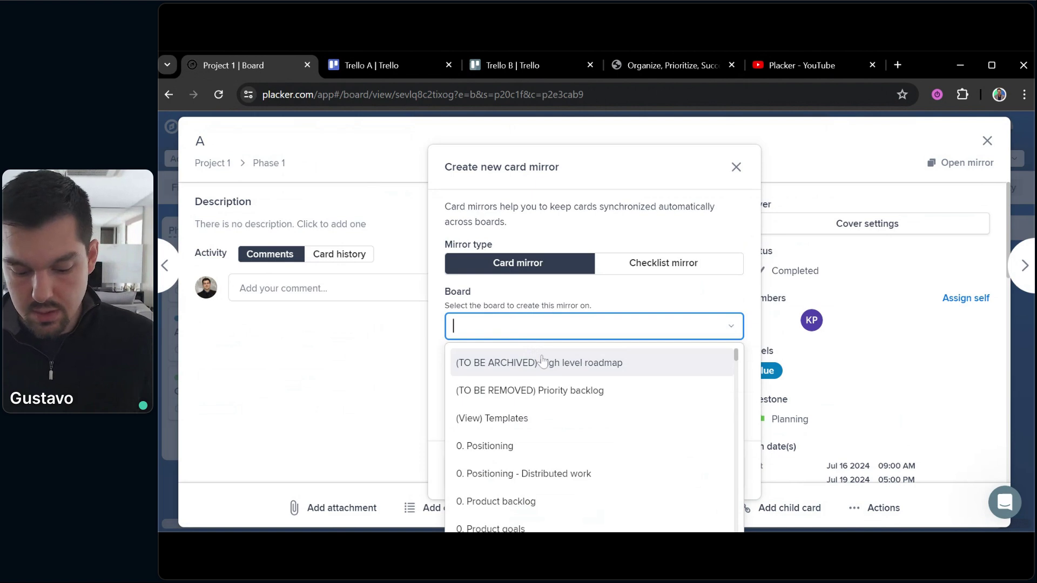
{"action": "type", "text": "n"}
{"action": "key", "text": "BackSpace"}
{"action": "type", "text": "mas"}
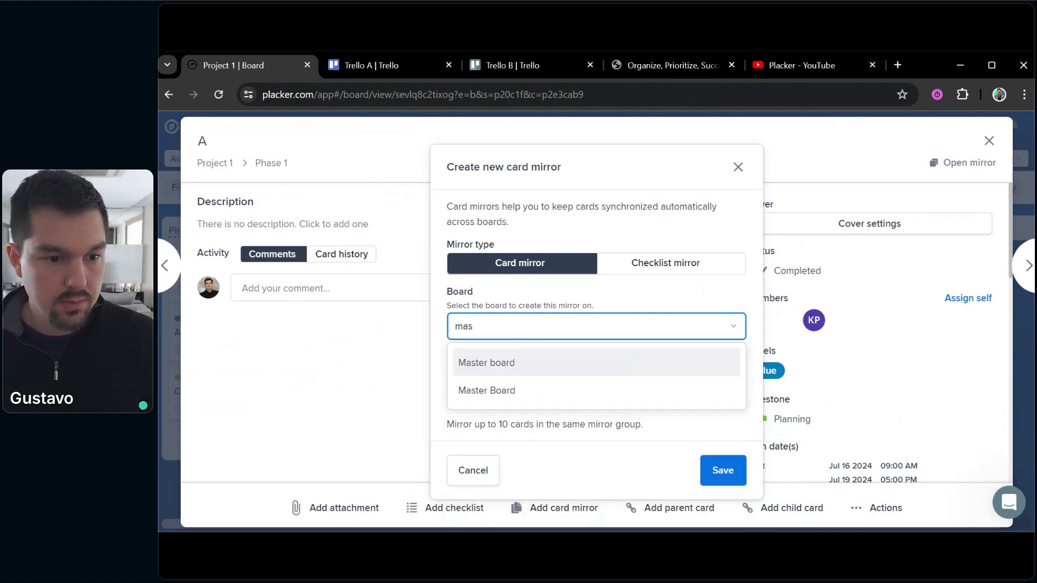
{"action": "left_click", "coordinate": [529, 391]}
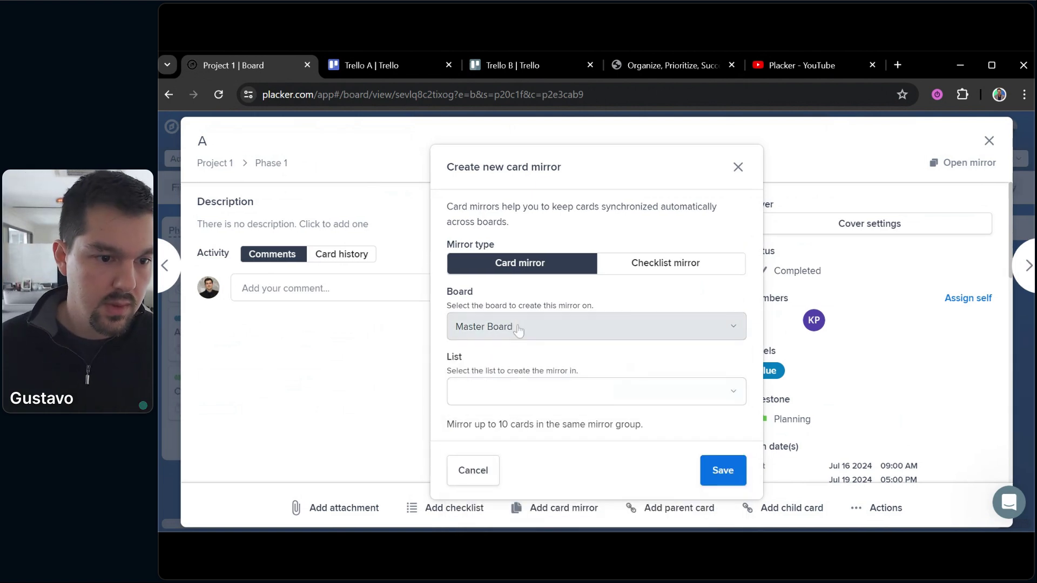
{"action": "left_click", "coordinate": [544, 391]}
{"action": "left_click", "coordinate": [548, 429]}
{"action": "left_click", "coordinate": [713, 469]}
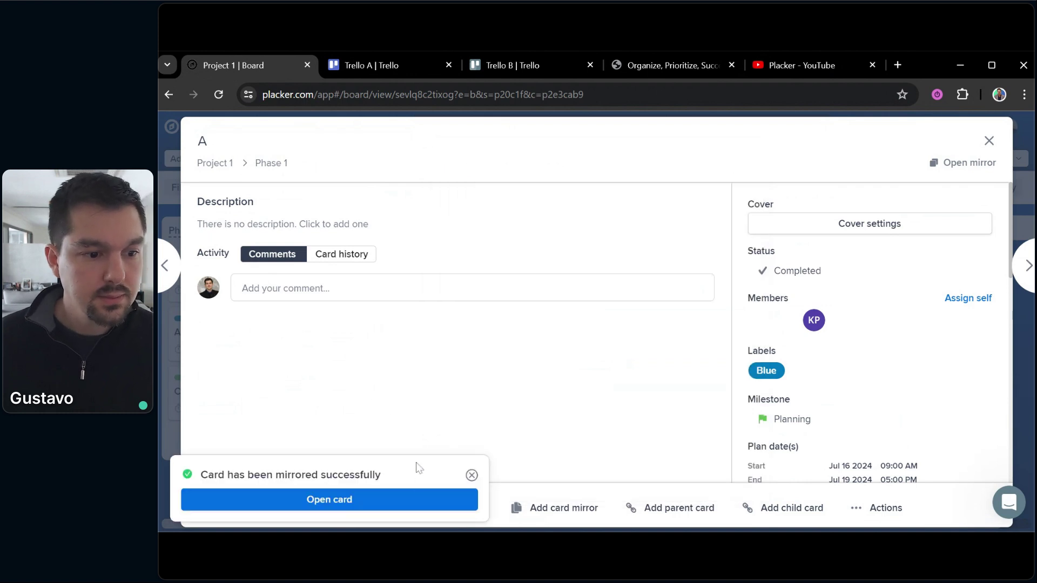
Dismiss the mirror notification, close card A, and open the new Master Board, closing its board-created message.
{"action": "left_click", "coordinate": [472, 475]}
{"action": "left_click", "coordinate": [175, 147]}
{"action": "left_click", "coordinate": [193, 129]}
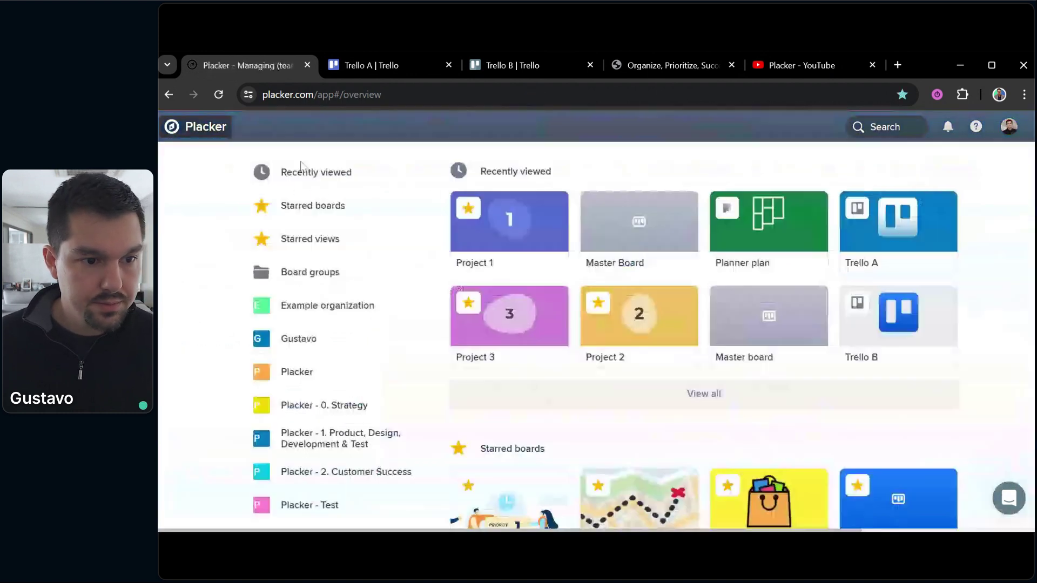
{"action": "left_click", "coordinate": [621, 245]}
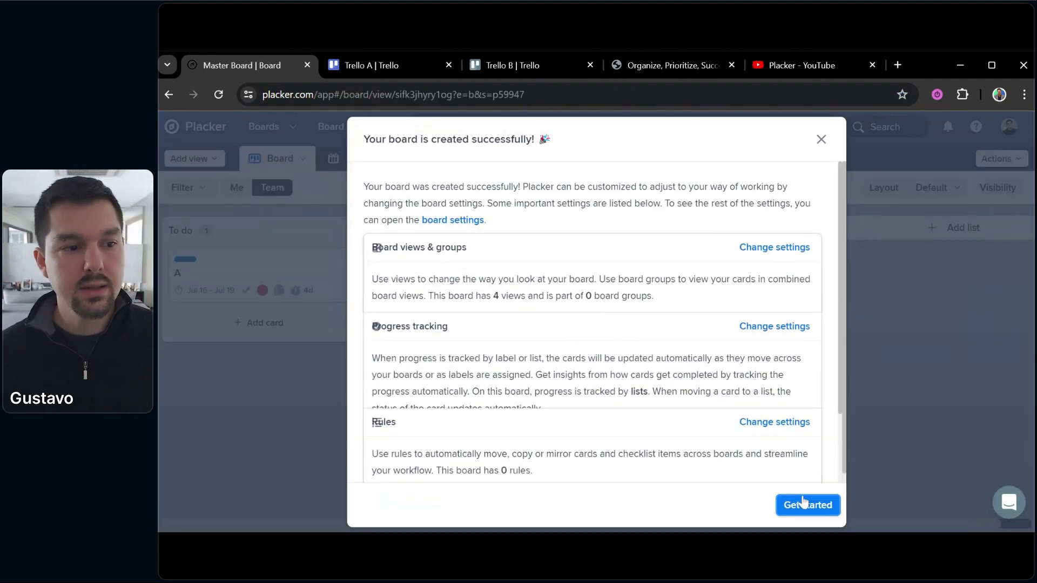
{"action": "left_click", "coordinate": [799, 502]}
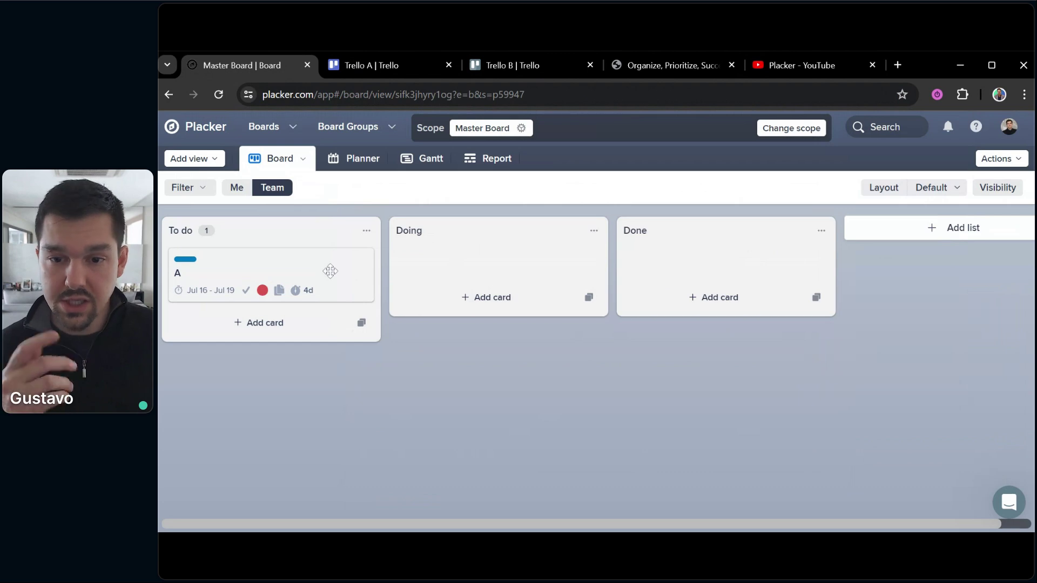
Add the Green label to the mirrored card A in the Master Board's To do list and close the card.
{"action": "left_click", "coordinate": [330, 257]}
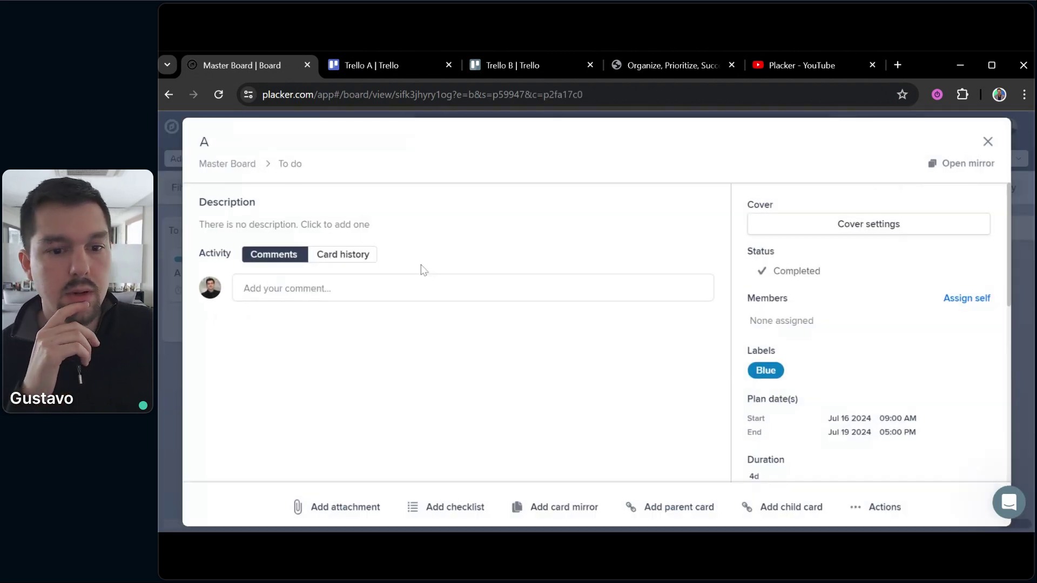
{"action": "left_click", "coordinate": [791, 377]}
{"action": "left_click", "coordinate": [762, 285]}
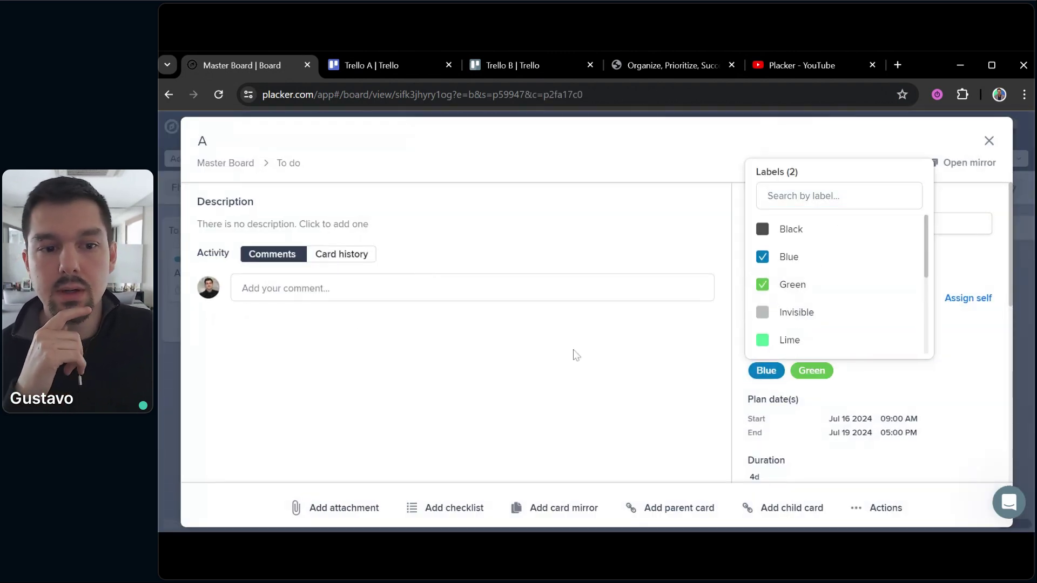
{"action": "left_click", "coordinate": [574, 355]}
{"action": "left_click", "coordinate": [1021, 393]}
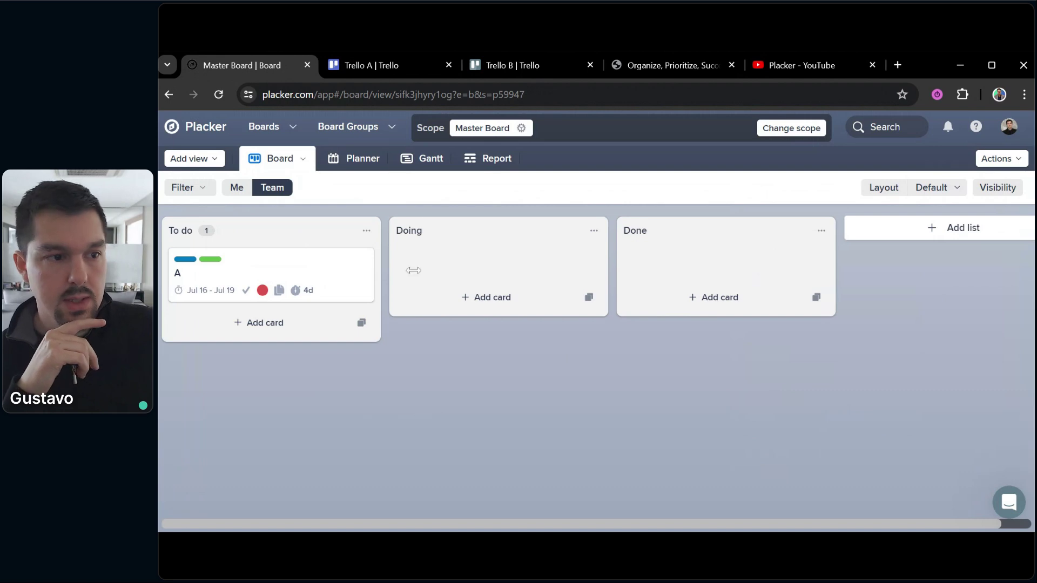
Open the Project 1 board and check the labels on the original card A in Phase 1.
{"action": "left_click", "coordinate": [201, 129]}
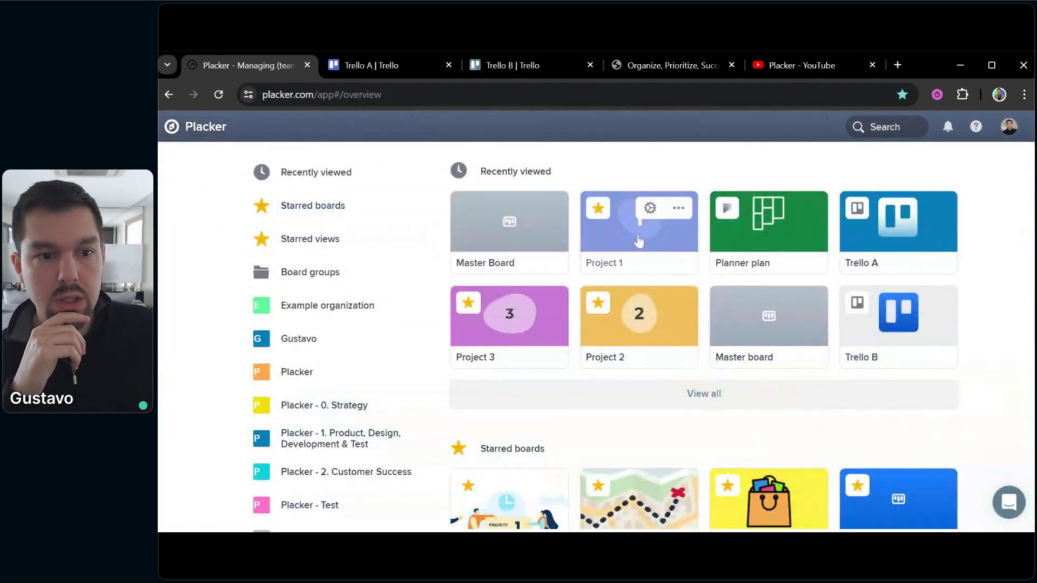
{"action": "left_click", "coordinate": [639, 242]}
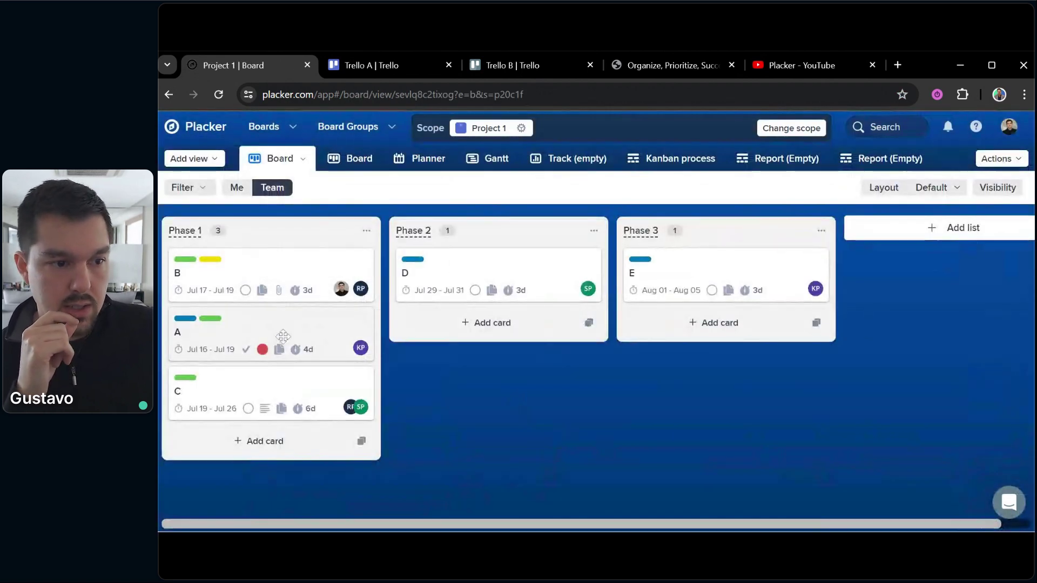
{"action": "left_click", "coordinate": [283, 330]}
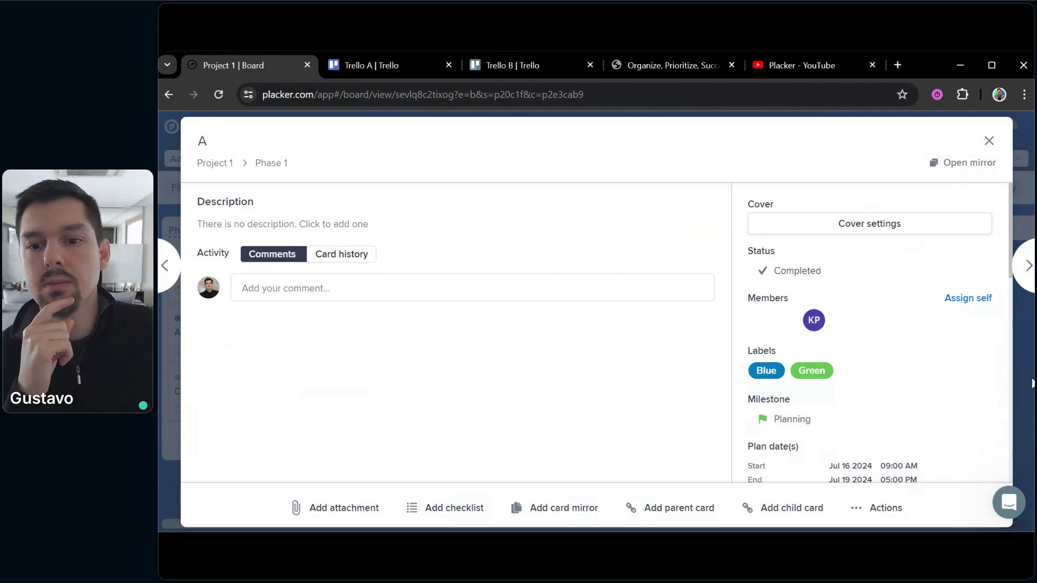
{"action": "left_click", "coordinate": [1027, 384]}
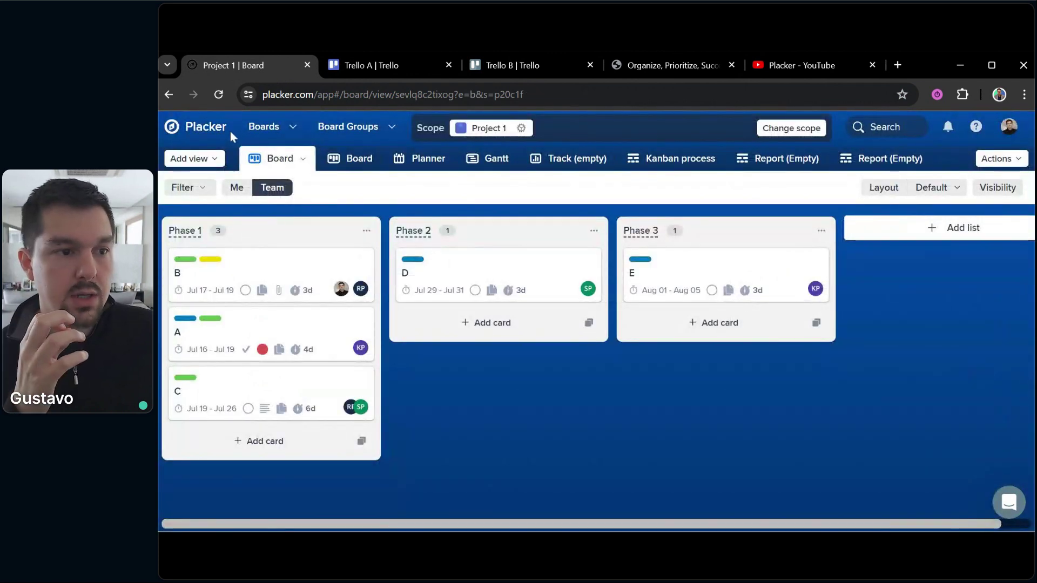
Return to the boards overview and open the Project 2 board.
{"action": "left_click", "coordinate": [204, 128]}
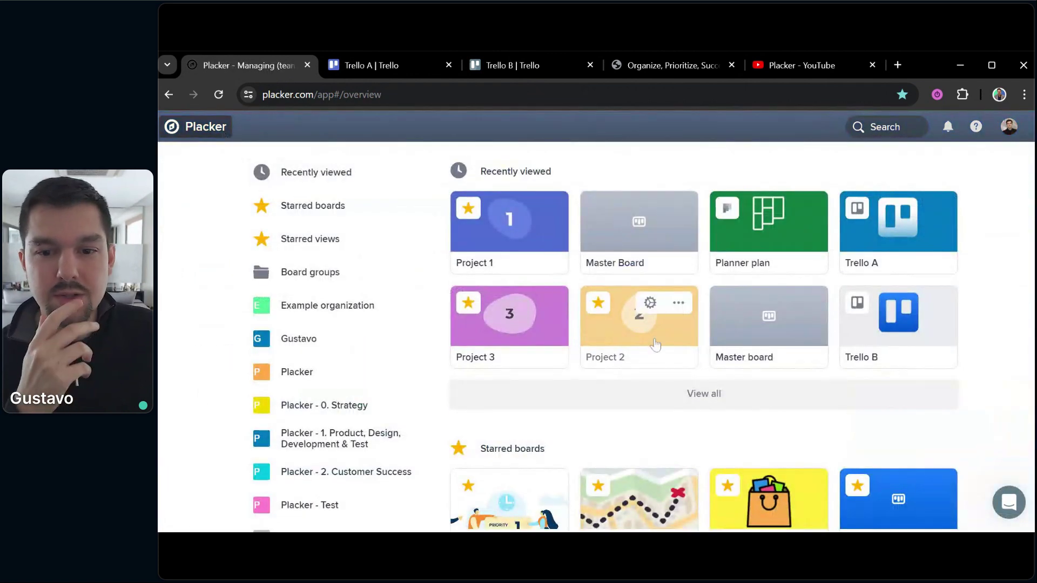
{"action": "left_click", "coordinate": [655, 344]}
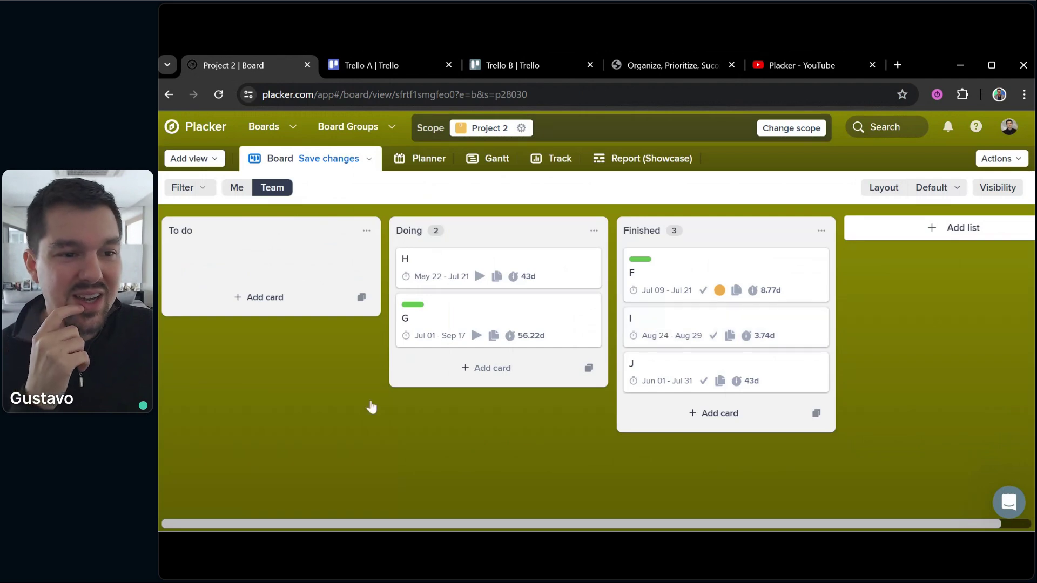
{"action": "left_click_drag", "start_coordinate": [360, 455], "coordinate": [395, 481]}
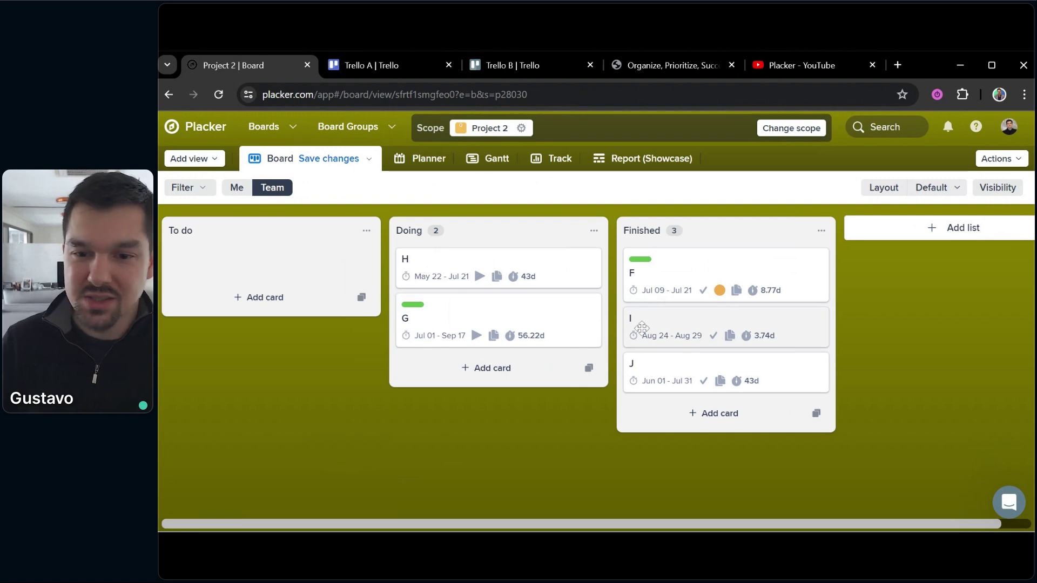
Look at the card mirror options for card H in the Doing list without creating a mirror.
{"action": "left_click", "coordinate": [576, 282]}
{"action": "left_click", "coordinate": [524, 511]}
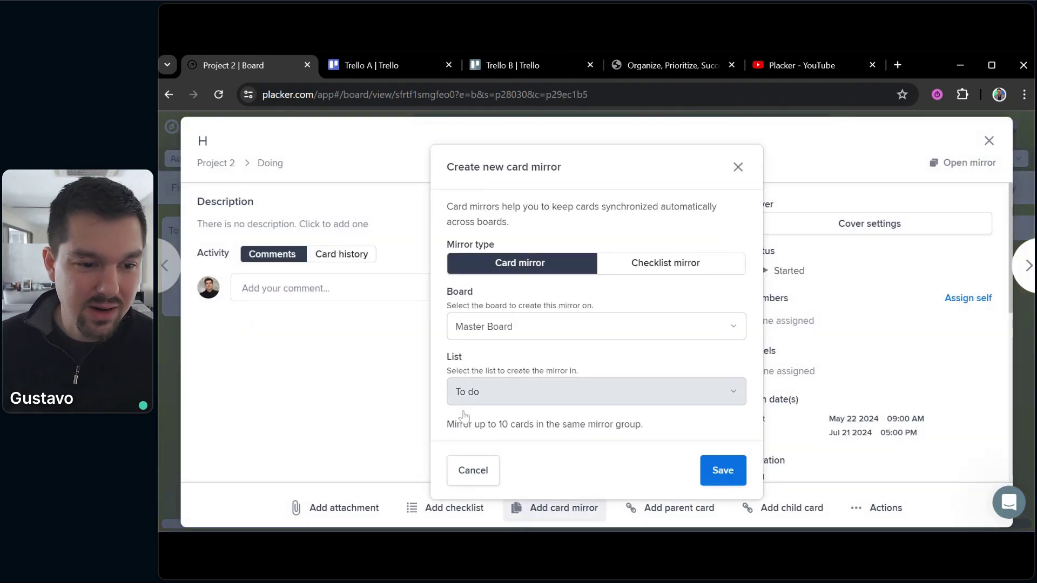
{"action": "left_click", "coordinate": [386, 425]}
{"action": "left_click", "coordinate": [165, 390]}
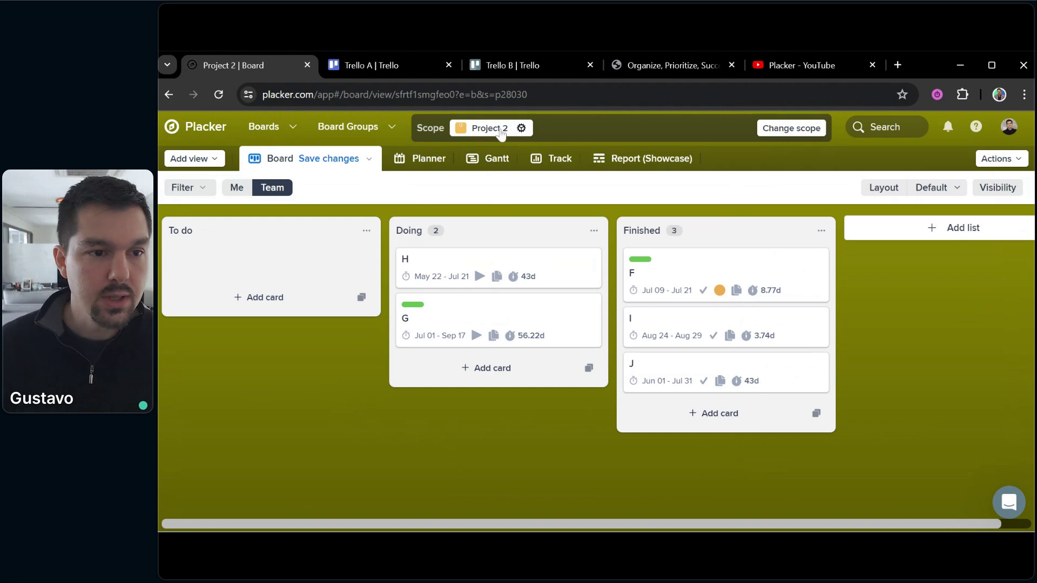
Open the rules in Project 2's board settings and delete the existing "Mirror all" rule.
{"action": "left_click", "coordinate": [521, 128]}
{"action": "left_click", "coordinate": [517, 156]}
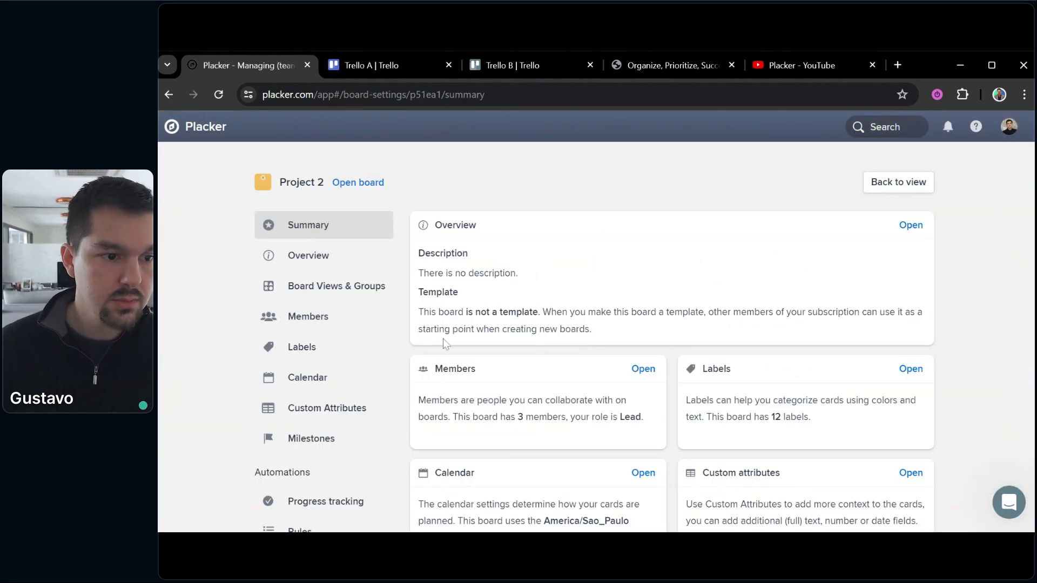
{"action": "scroll", "coordinate": [410, 340], "scroll_direction": "down", "scroll_amount": 1}
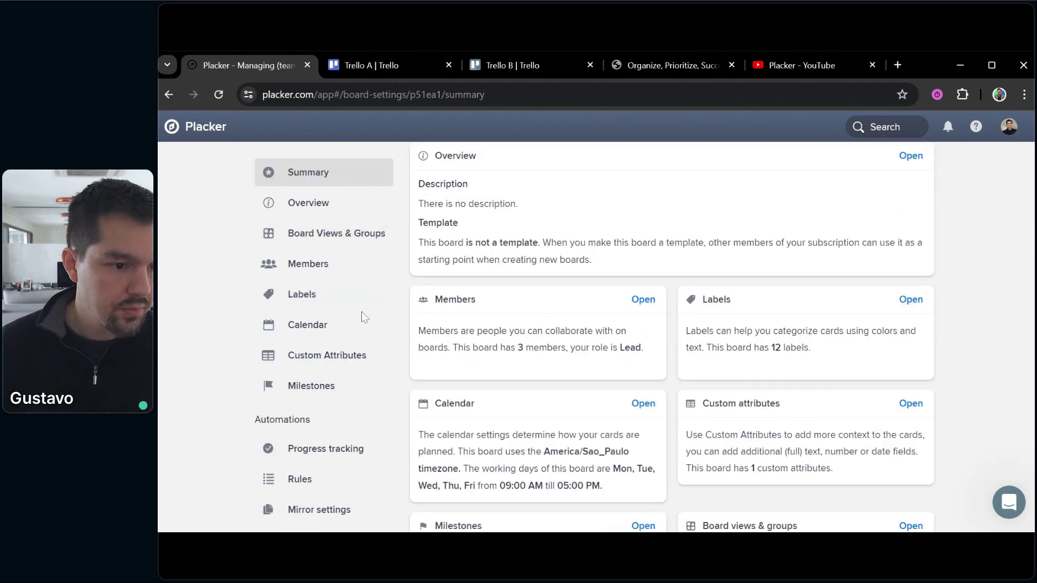
{"action": "scroll", "coordinate": [371, 301], "scroll_direction": "down", "scroll_amount": 3}
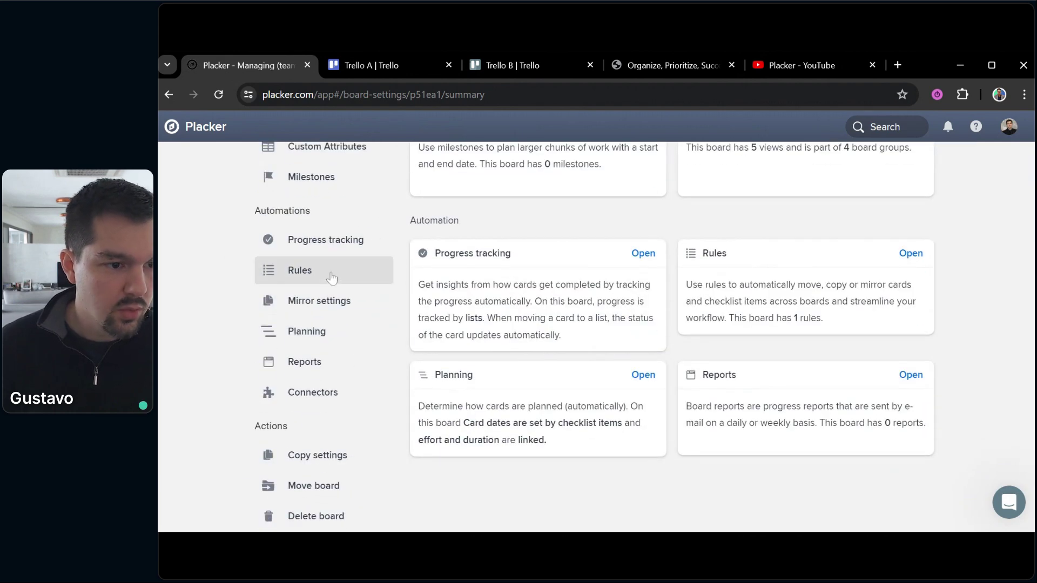
{"action": "left_click", "coordinate": [327, 272]}
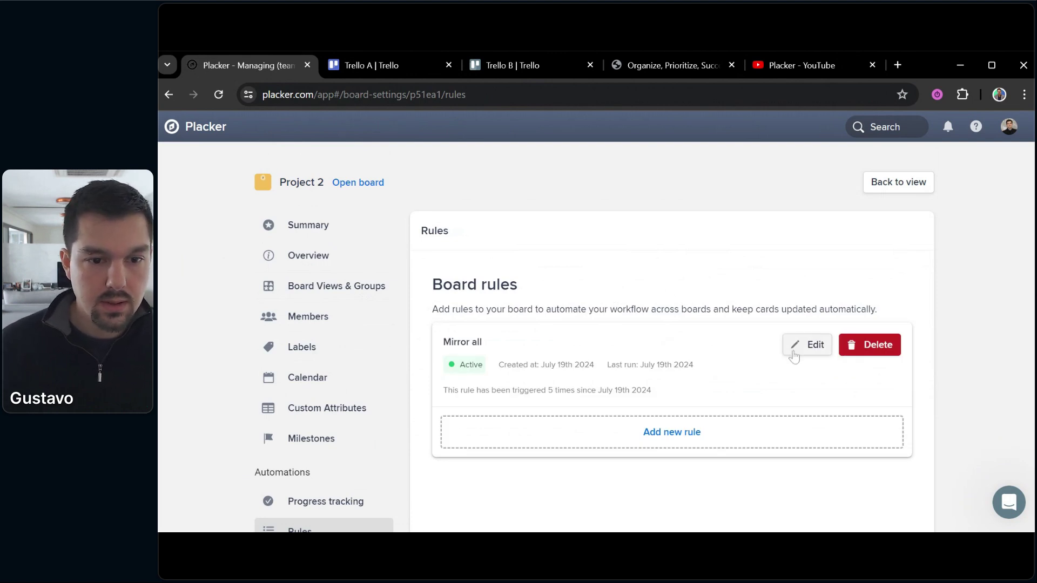
{"action": "left_click", "coordinate": [860, 344]}
{"action": "left_click", "coordinate": [990, 465]}
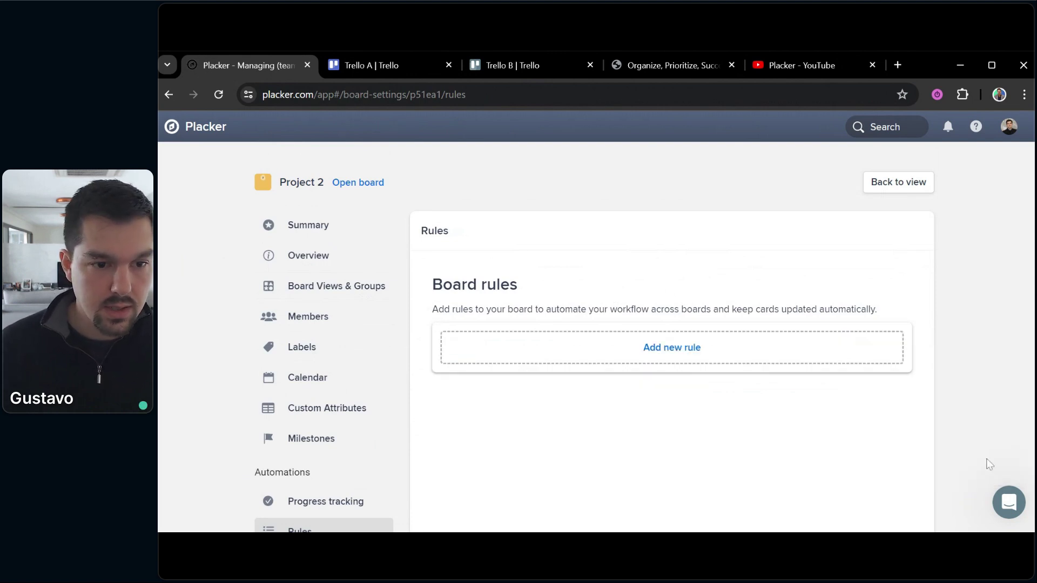
Start a new rule with the condition "Card is on the board" and the action "Mirror card to list".
{"action": "left_click", "coordinate": [686, 348]}
{"action": "left_click", "coordinate": [533, 244]}
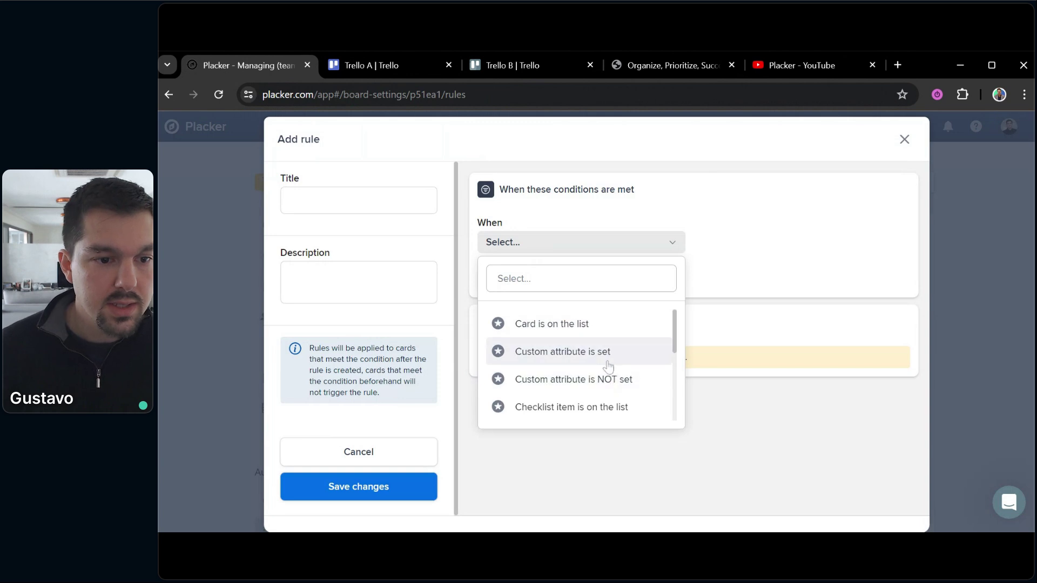
{"action": "scroll", "coordinate": [610, 354], "scroll_direction": "down", "scroll_amount": 3}
{"action": "left_click", "coordinate": [591, 331]}
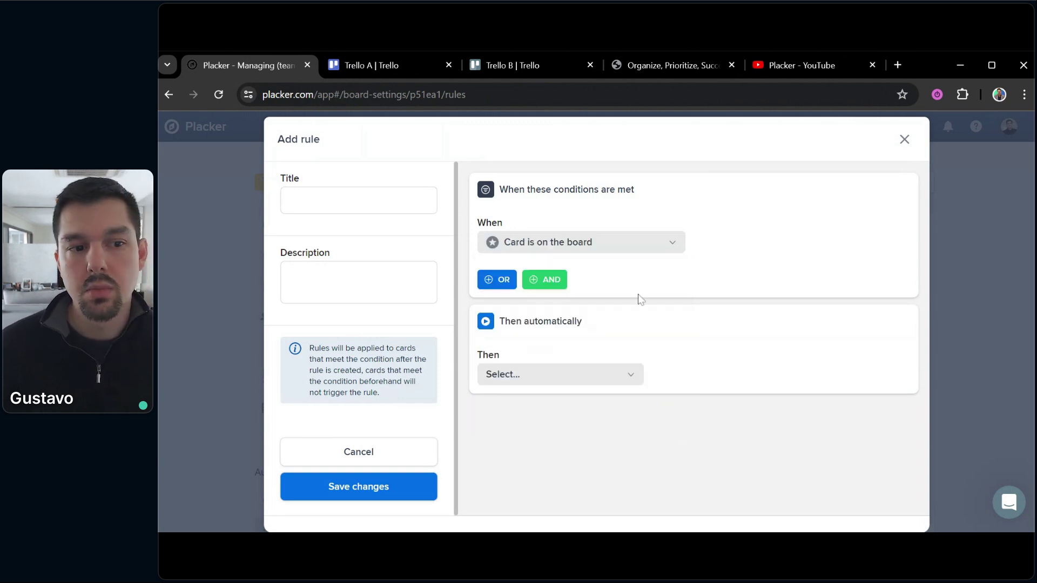
{"action": "left_click", "coordinate": [505, 374]}
{"action": "left_click", "coordinate": [551, 311]}
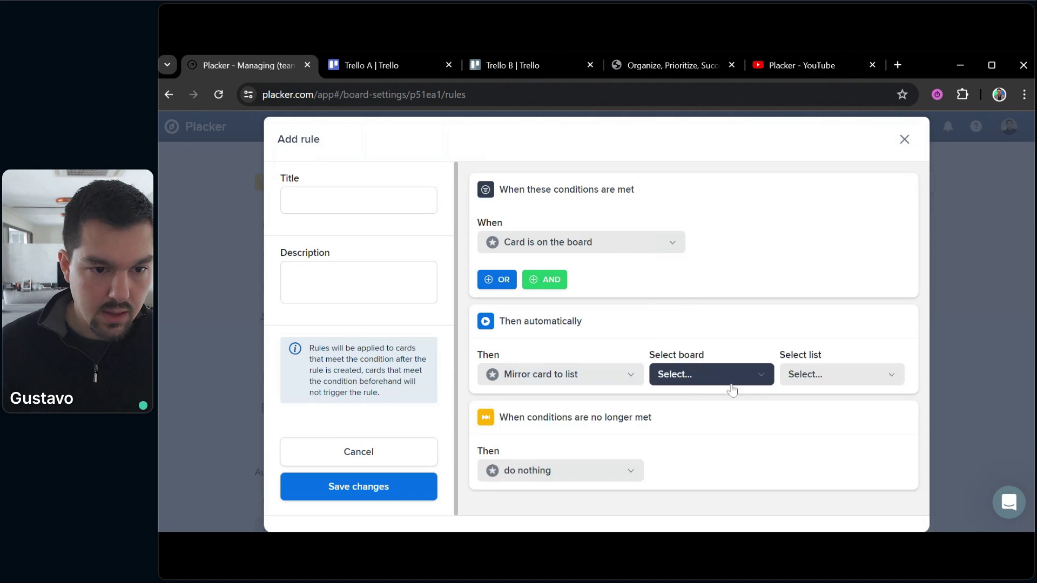
Set the rule's mirror target to the Master Board and its To do list.
{"action": "left_click", "coordinate": [710, 376]}
{"action": "type", "text": "master"}
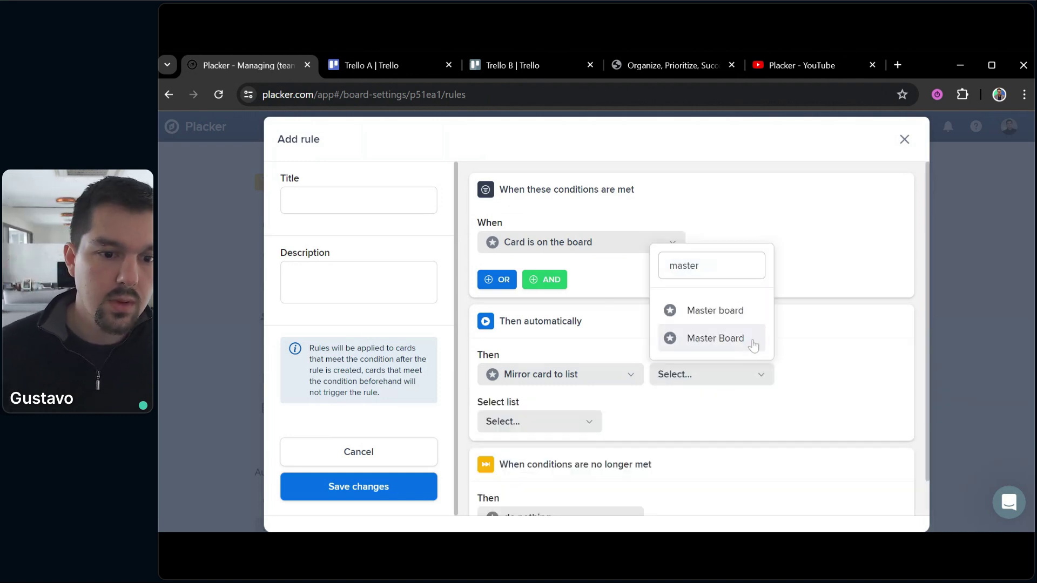
{"action": "left_click", "coordinate": [751, 339]}
{"action": "left_click", "coordinate": [815, 378]}
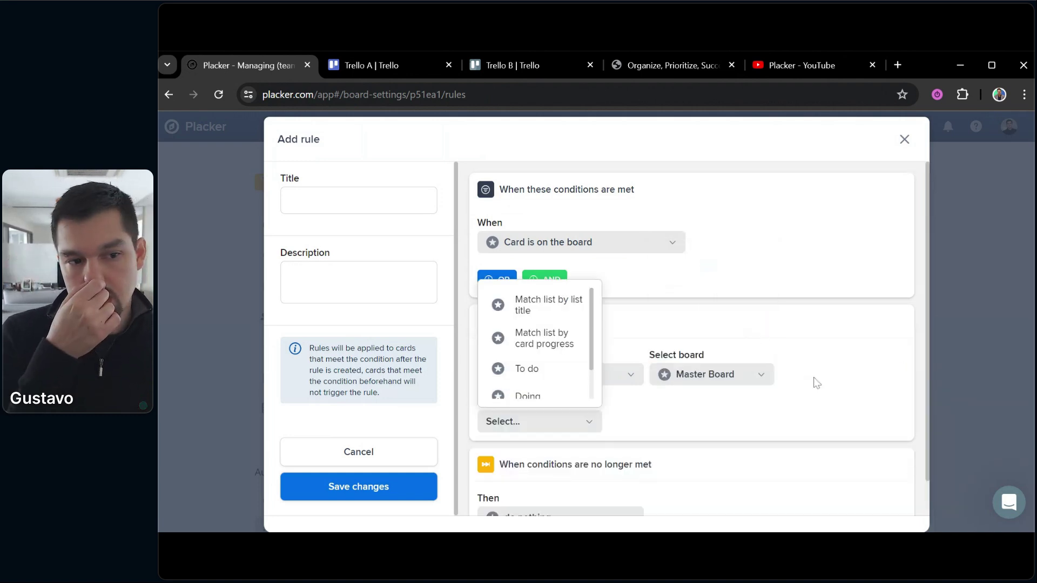
{"action": "left_click", "coordinate": [527, 368]}
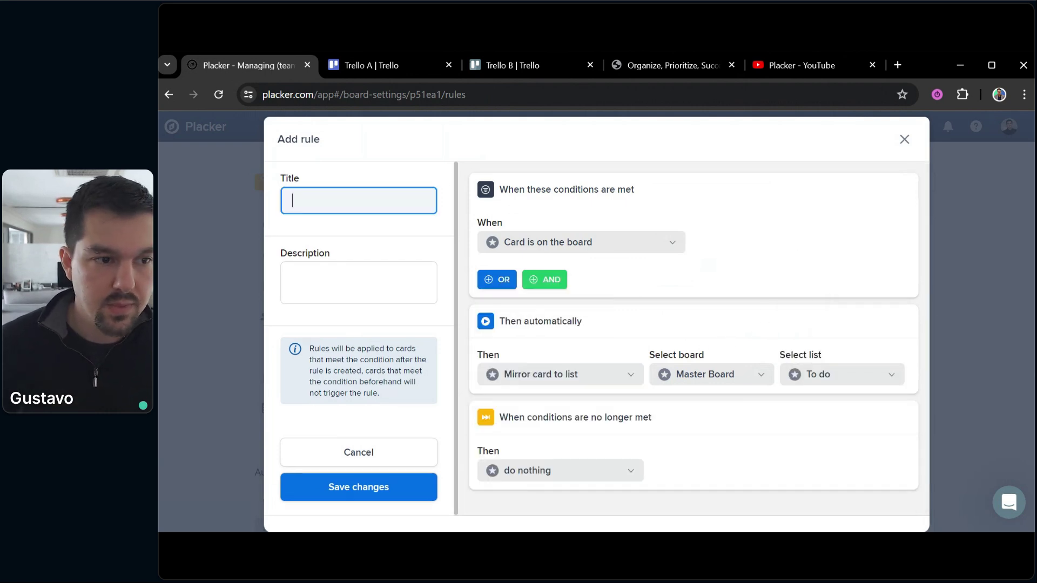
Title the rule "Mirrors", save it and execute it immediately on the existing cards.
{"action": "left_click", "coordinate": [377, 194]}
{"action": "type", "text": "Mirrors"}
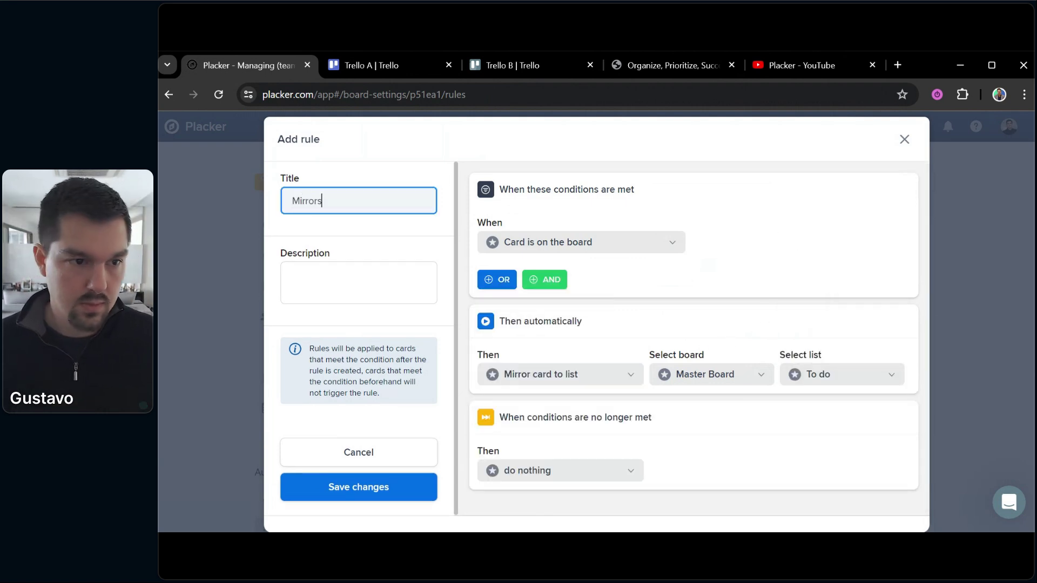
{"action": "left_click", "coordinate": [345, 493]}
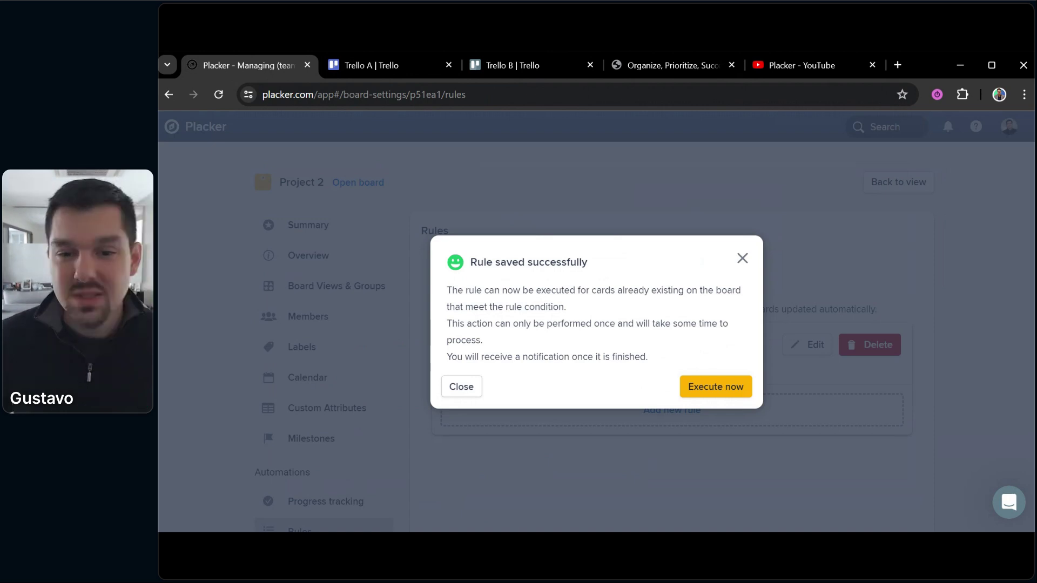
{"action": "left_click", "coordinate": [719, 396]}
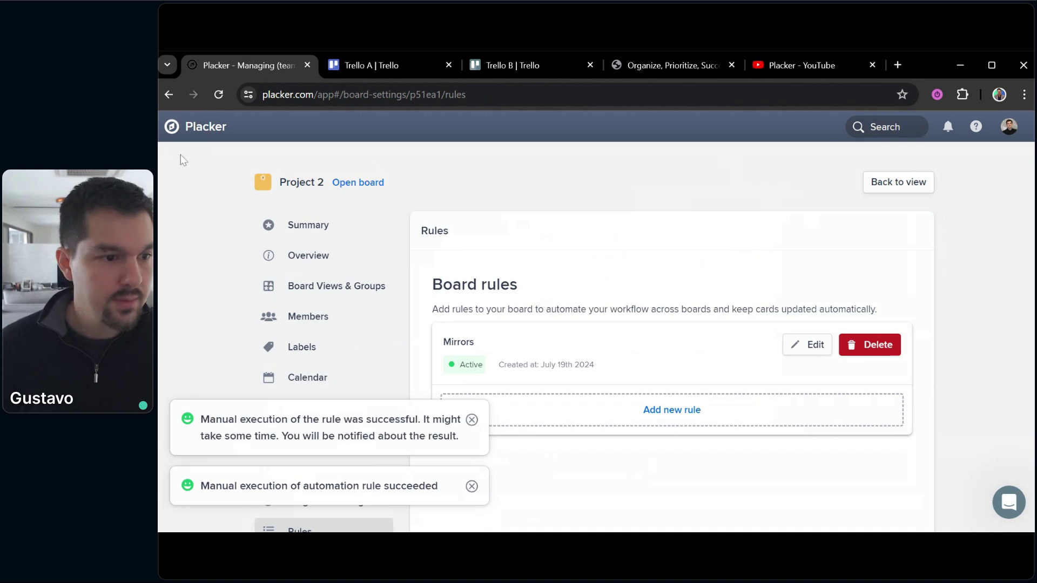
Open the Master Board and look through the mirrored cards in its To do list.
{"action": "left_click", "coordinate": [207, 130]}
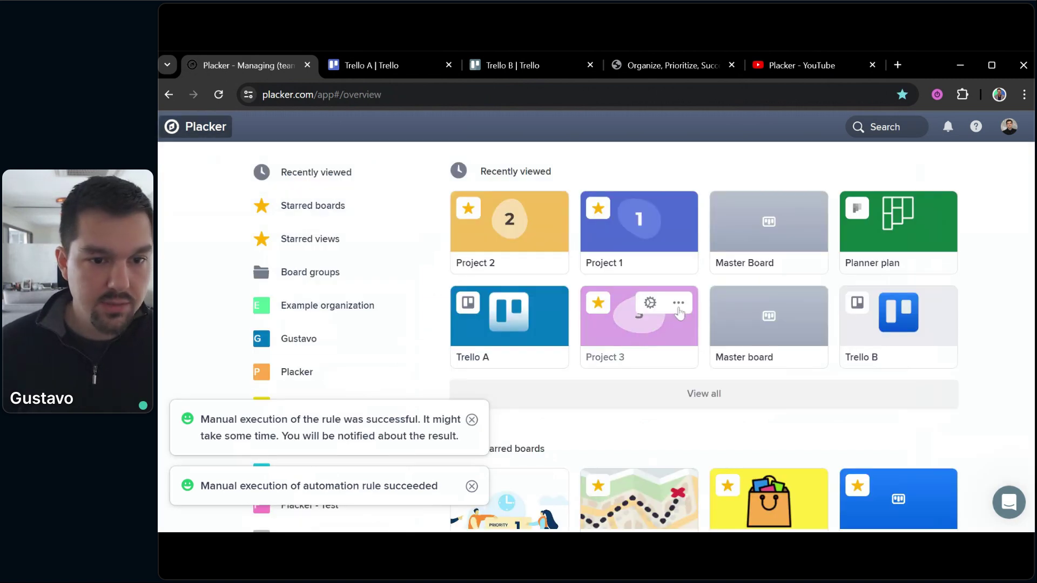
{"action": "left_click", "coordinate": [737, 240]}
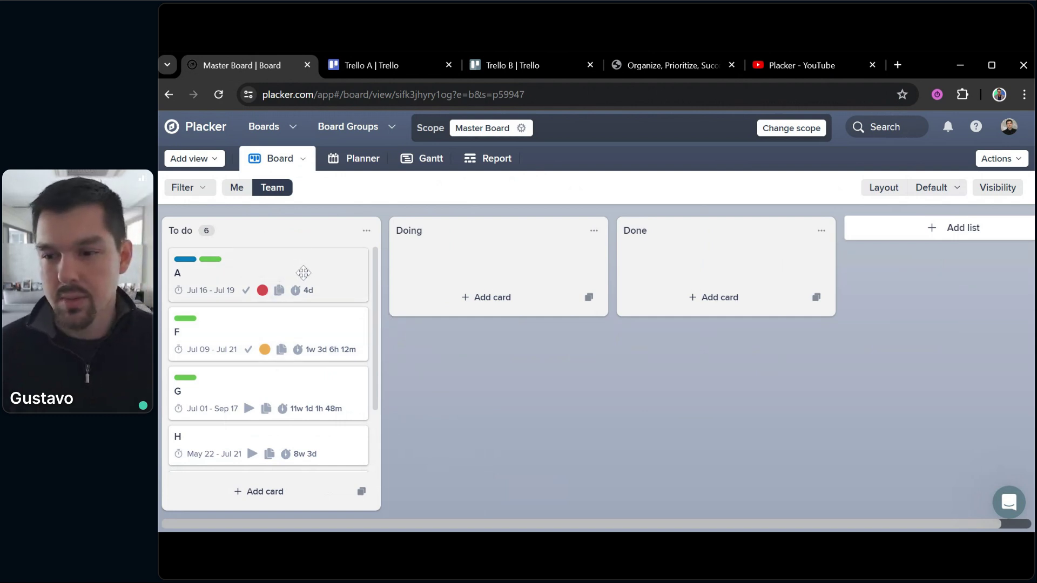
{"action": "scroll", "coordinate": [301, 363], "scroll_direction": "down", "scroll_amount": 2}
{"action": "scroll", "coordinate": [310, 405], "scroll_direction": "up", "scroll_amount": 3}
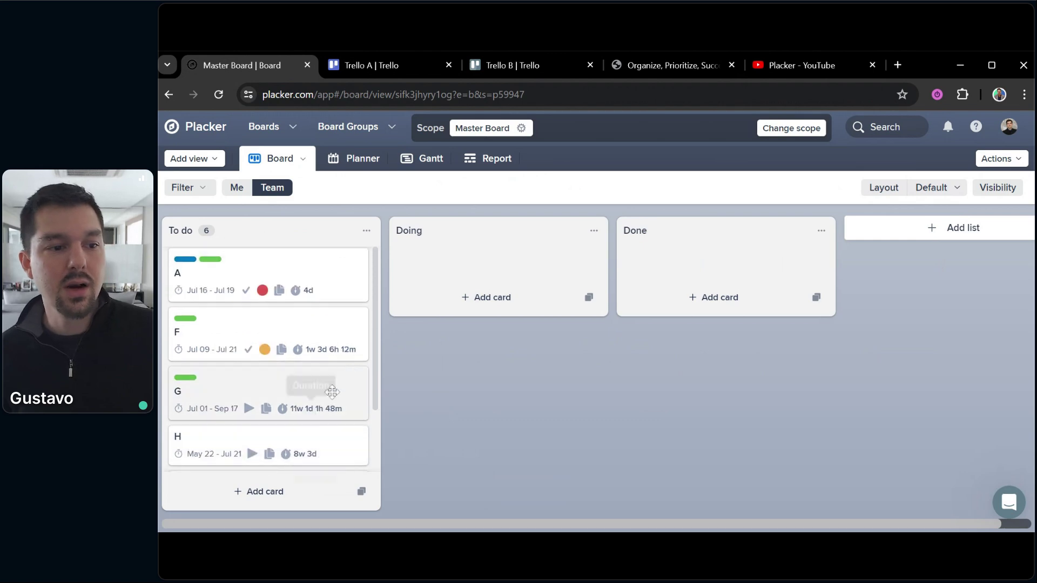
{"action": "scroll", "coordinate": [356, 332], "scroll_direction": "down", "scroll_amount": 2}
{"action": "scroll", "coordinate": [350, 379], "scroll_direction": "up", "scroll_amount": 2}
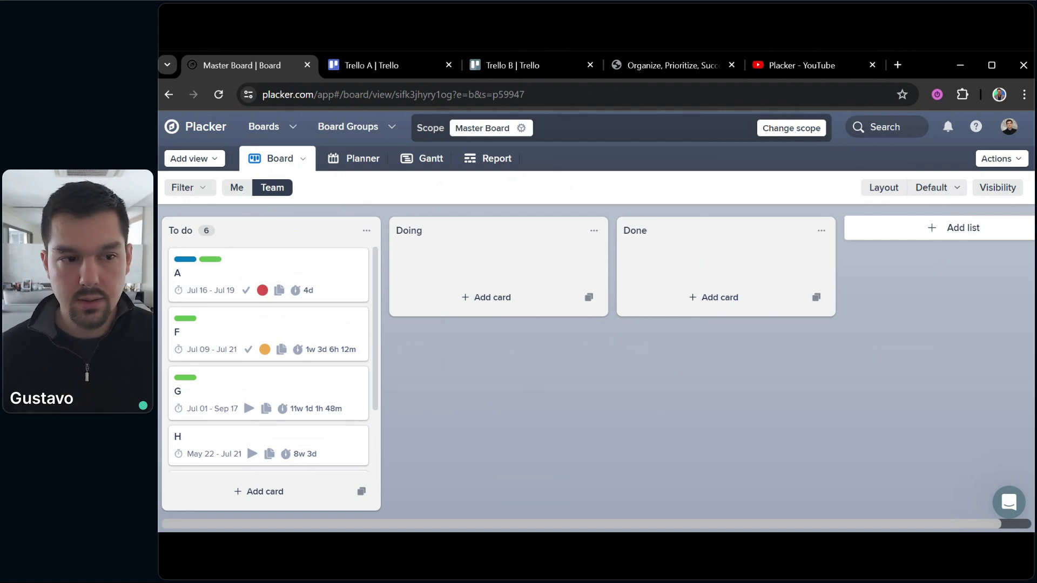
Return to the board overview and view the Master Board's options for exporting to Trello or Microsoft Planner.
{"action": "left_click", "coordinate": [205, 129]}
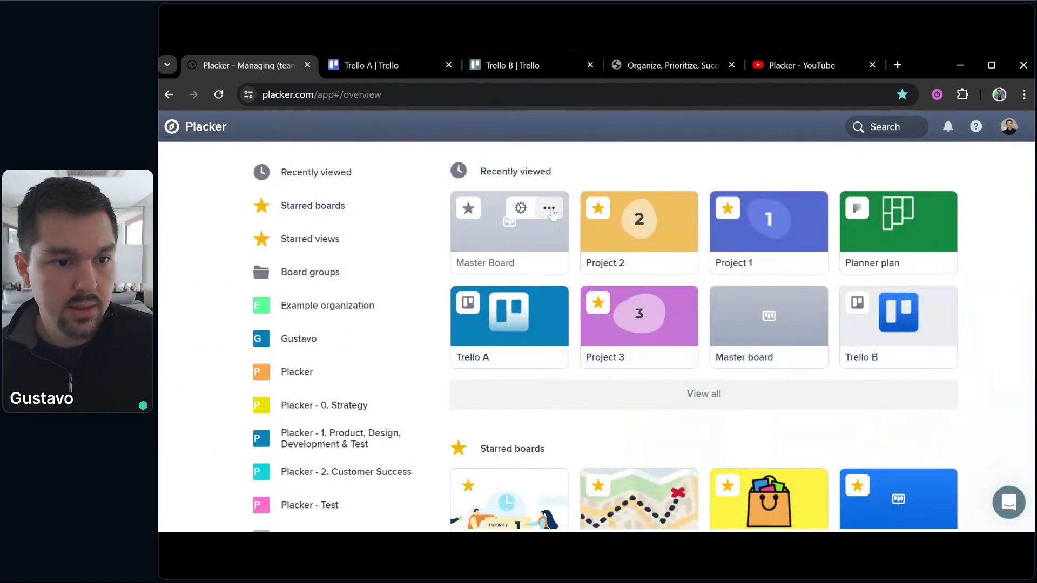
{"action": "left_click", "coordinate": [554, 211]}
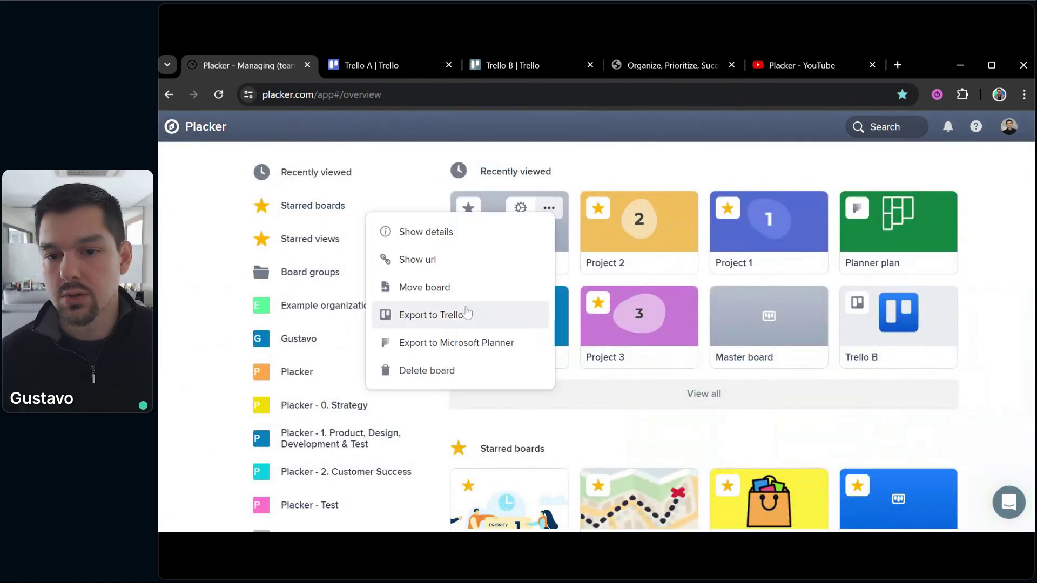
{"action": "left_click", "coordinate": [526, 432]}
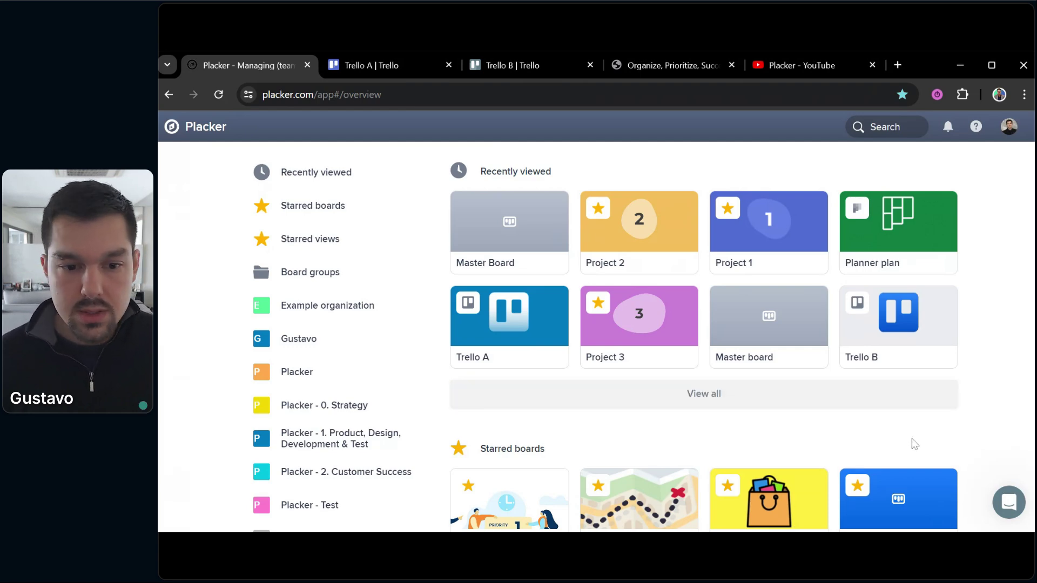
Open the Project portfolio board group and view its scope settings without changing them.
{"action": "scroll", "coordinate": [842, 422], "scroll_direction": "down", "scroll_amount": 1}
{"action": "scroll", "coordinate": [800, 399], "scroll_direction": "down", "scroll_amount": 7}
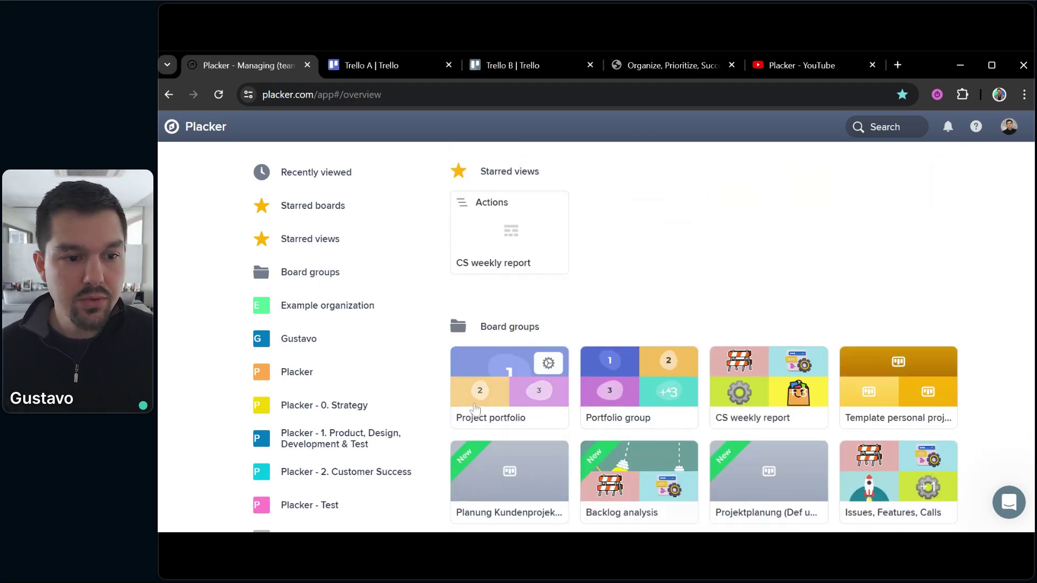
{"action": "left_click", "coordinate": [502, 388]}
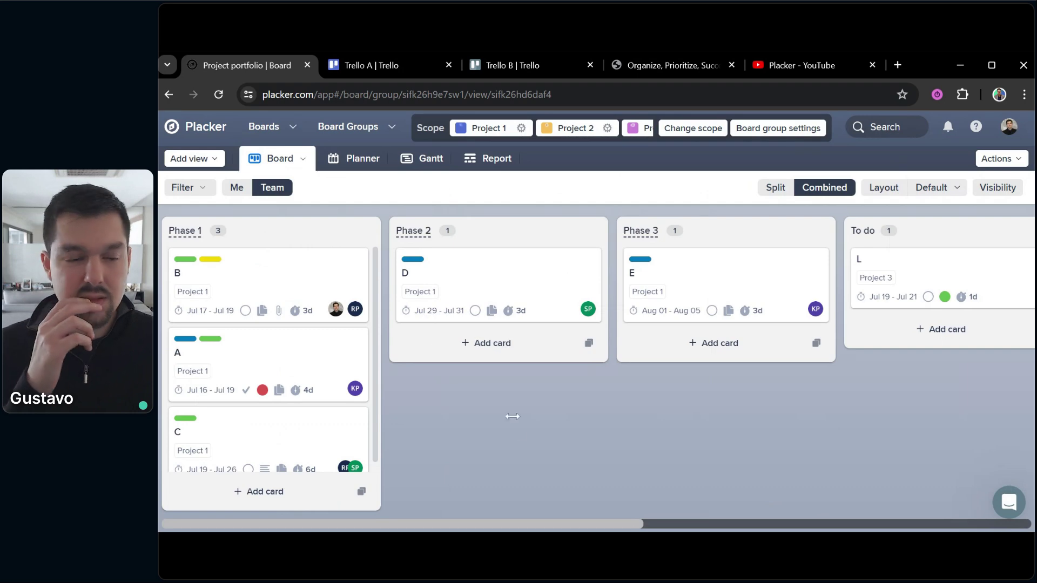
{"action": "left_click", "coordinate": [442, 130]}
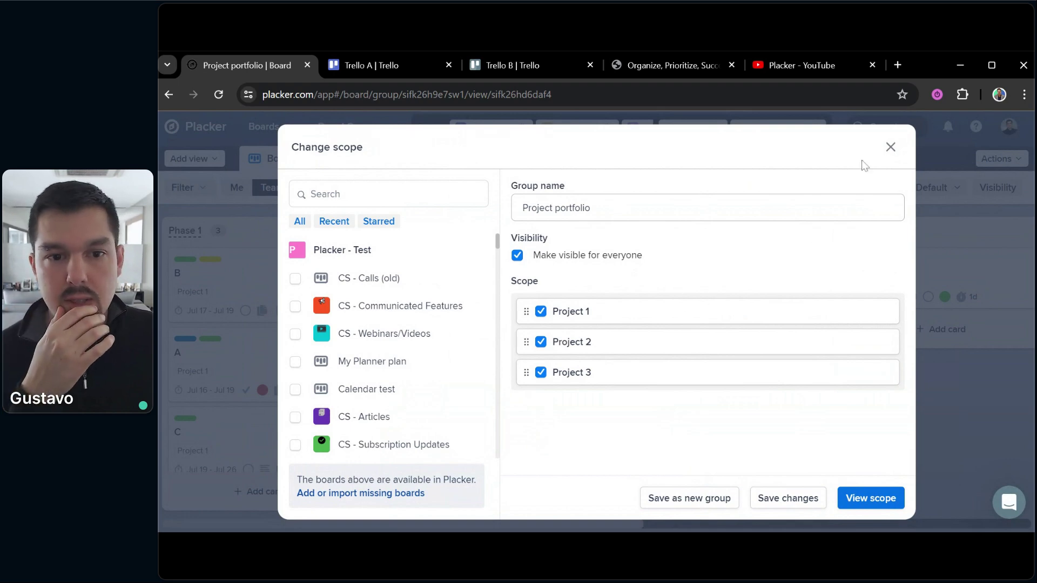
{"action": "left_click", "coordinate": [891, 147]}
Look through the Project portfolio's combined lists from Phase 1 to Finished and return to the board overview.
{"action": "scroll", "coordinate": [607, 444], "scroll_direction": "right", "scroll_amount": 1}
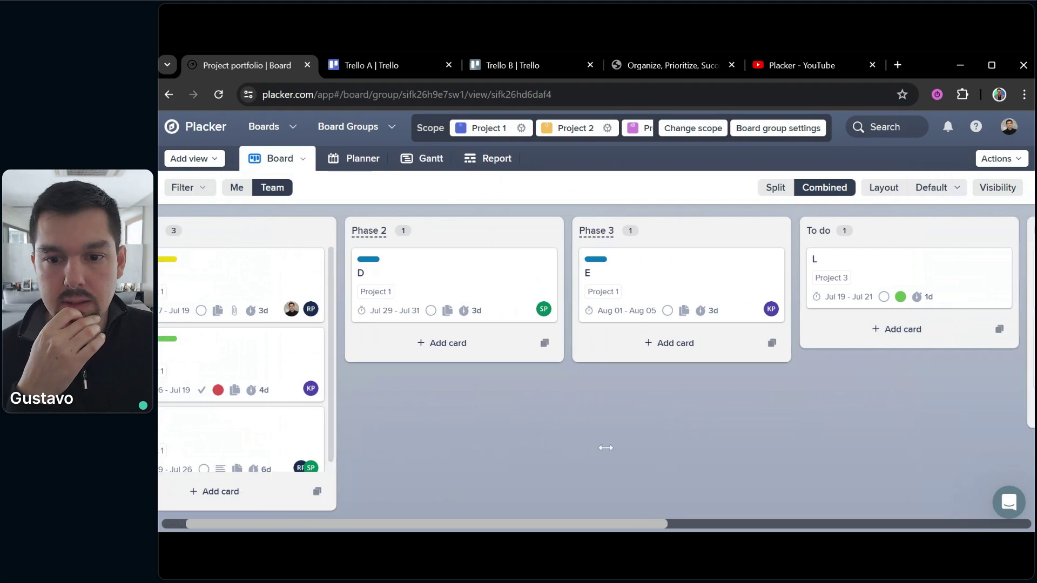
{"action": "scroll", "coordinate": [686, 423], "scroll_direction": "right", "scroll_amount": 3}
{"action": "scroll", "coordinate": [486, 459], "scroll_direction": "left", "scroll_amount": 4}
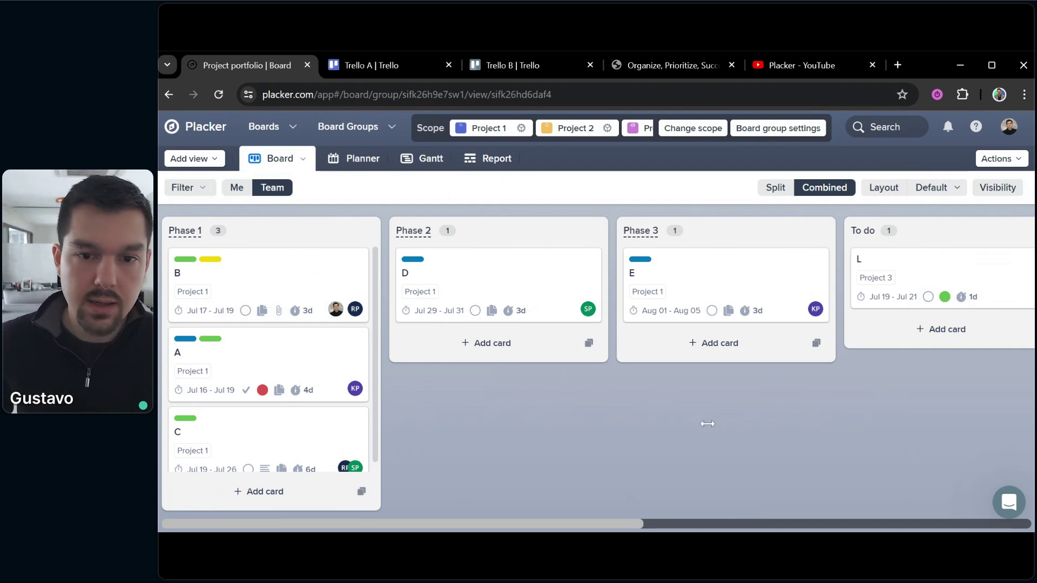
{"action": "left_click_drag", "start_coordinate": [707, 424], "coordinate": [363, 468]}
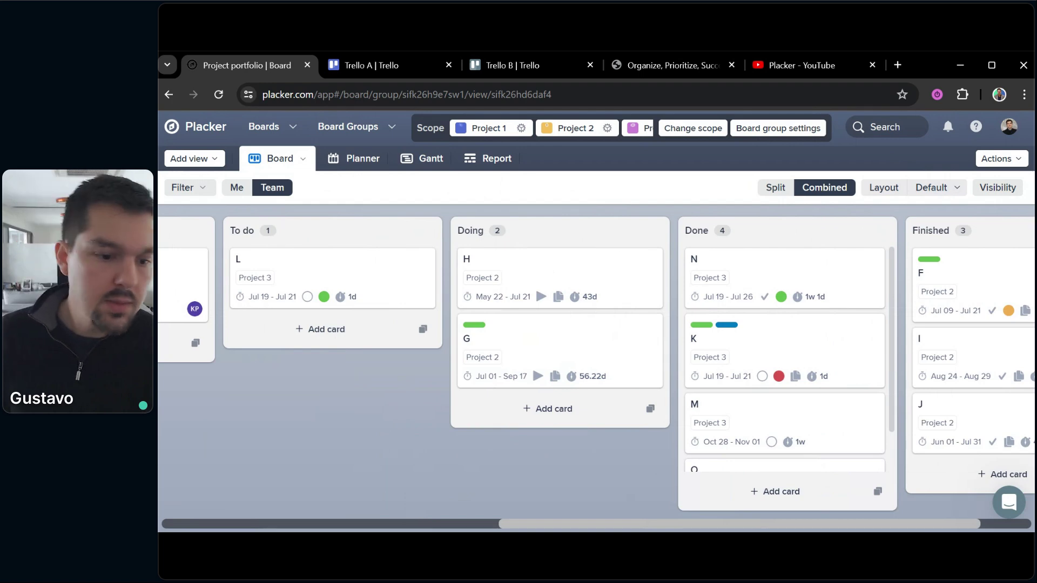
{"action": "left_click_drag", "start_coordinate": [458, 445], "coordinate": [711, 403]}
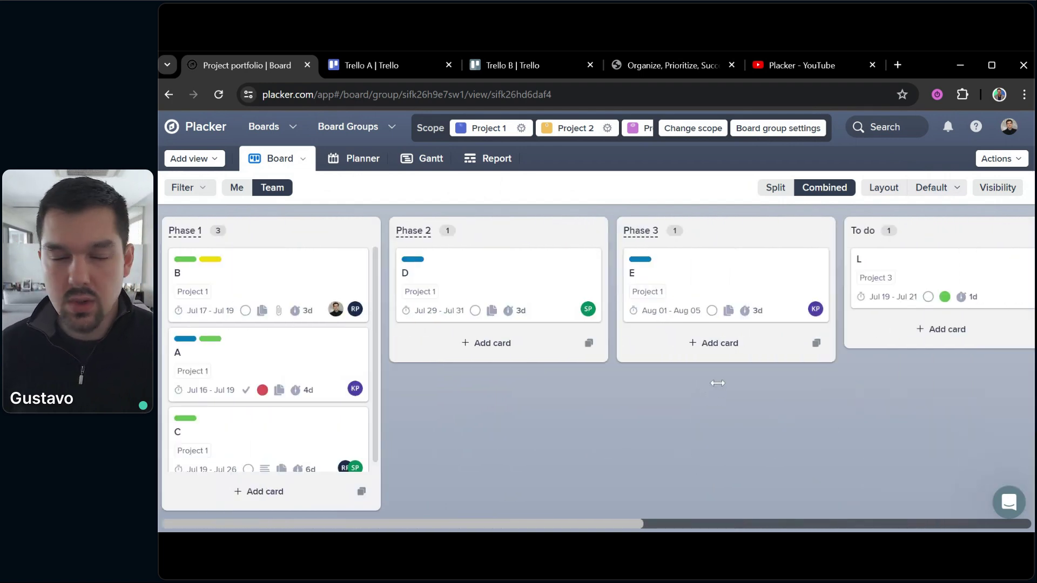
{"action": "left_click", "coordinate": [208, 129]}
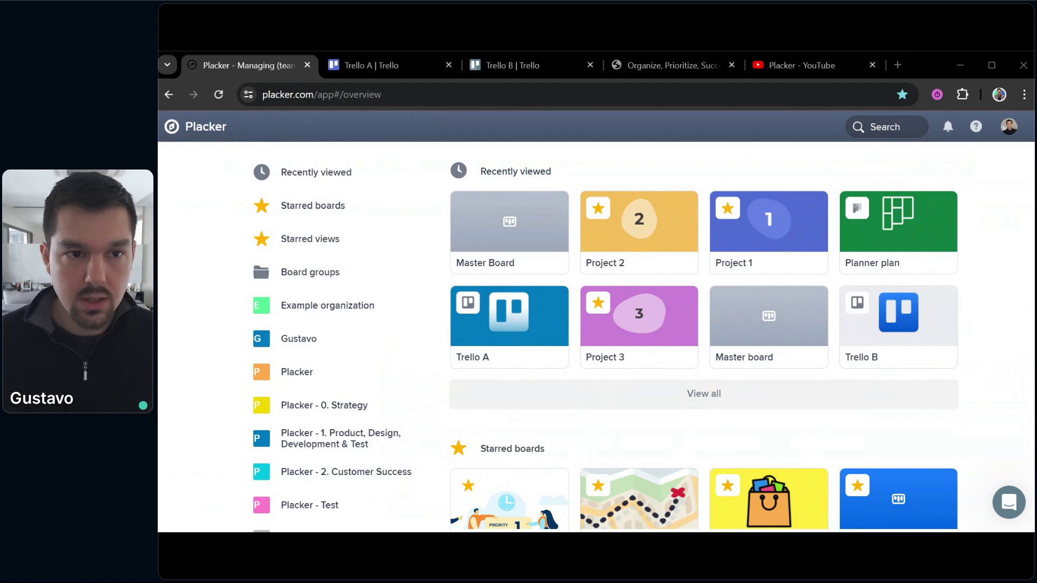
Load help.placker.com in place of the Placker YouTube page and activate the Help Center's article search.
{"action": "left_click", "coordinate": [814, 65]}
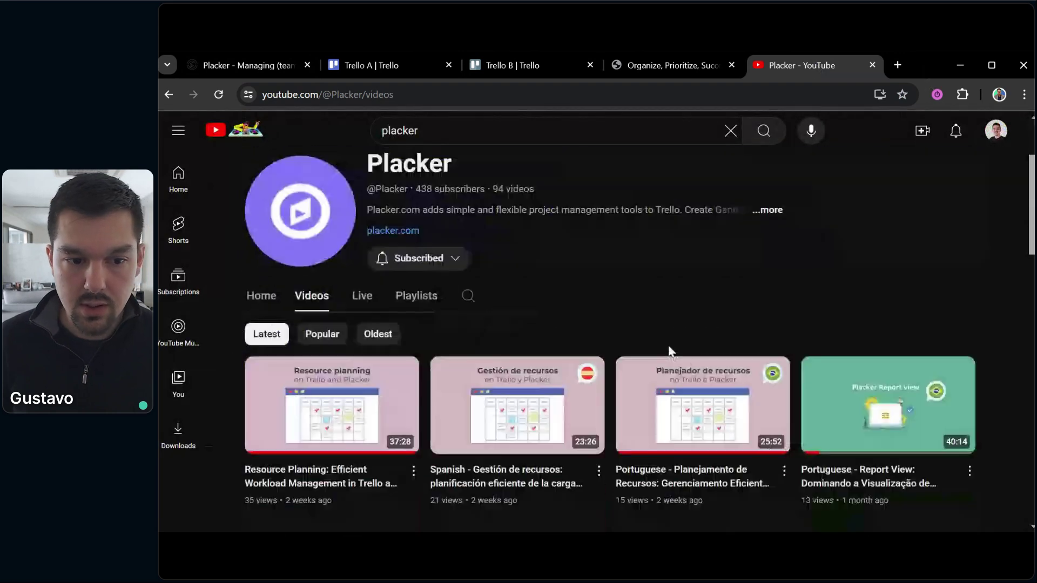
{"action": "left_click", "coordinate": [351, 94]}
{"action": "type", "text": "help.placker.com"}
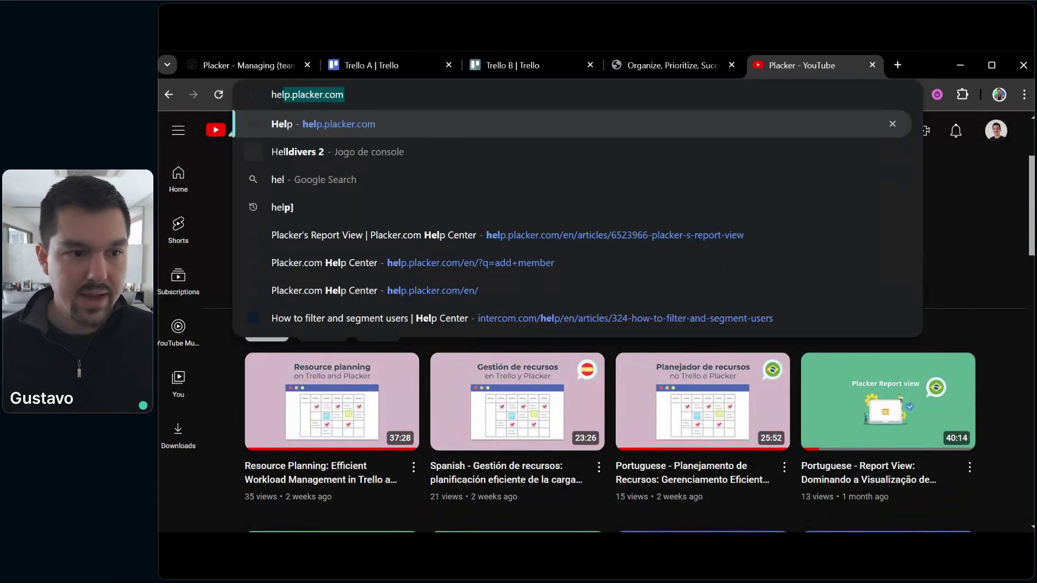
{"action": "key", "text": "Return"}
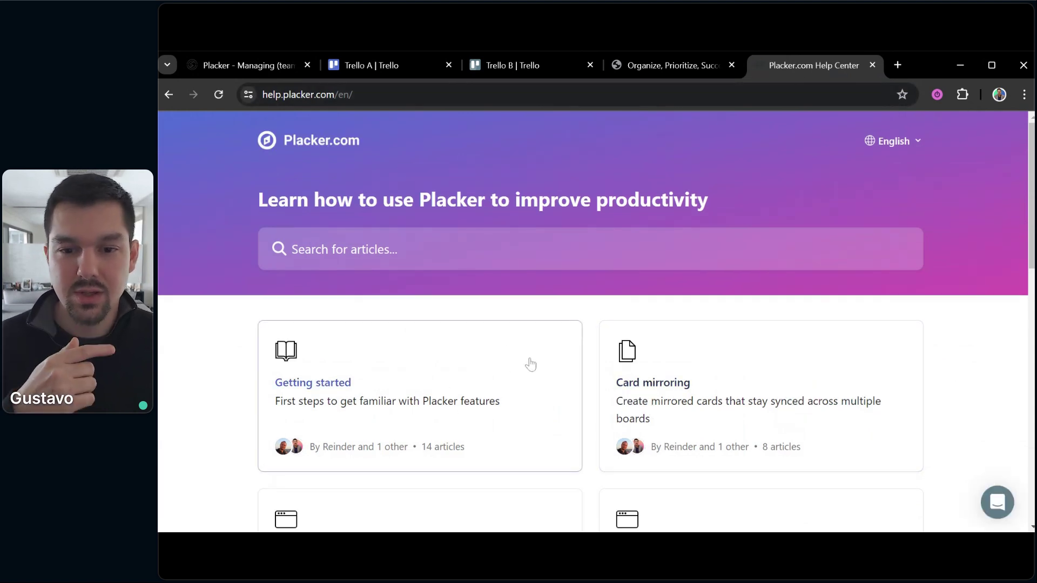
{"action": "left_click", "coordinate": [617, 264]}
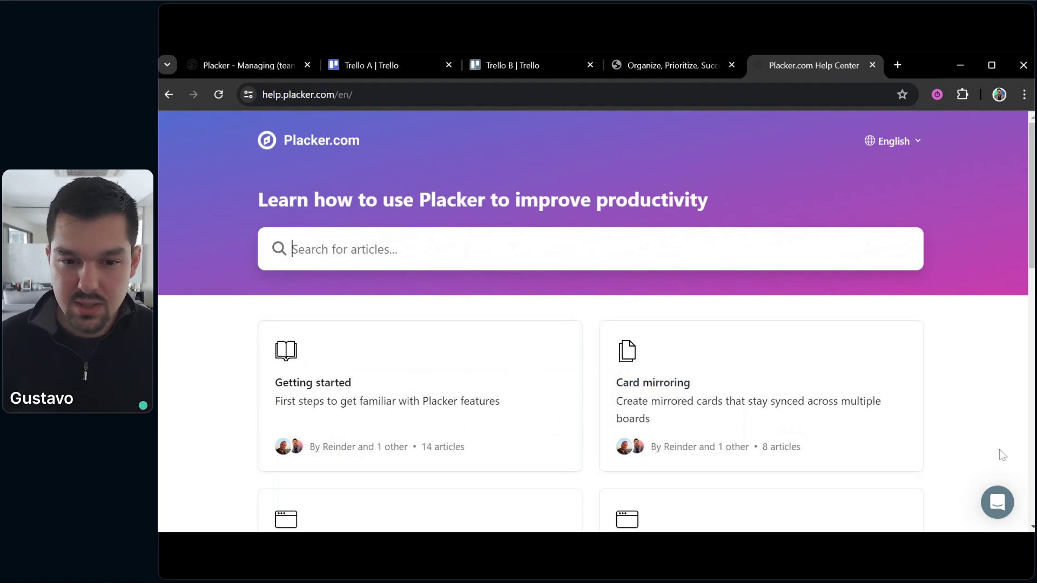
View the message list in the Help Center's support chat, close the chat and return to the Placker board overview.
{"action": "left_click", "coordinate": [996, 503]}
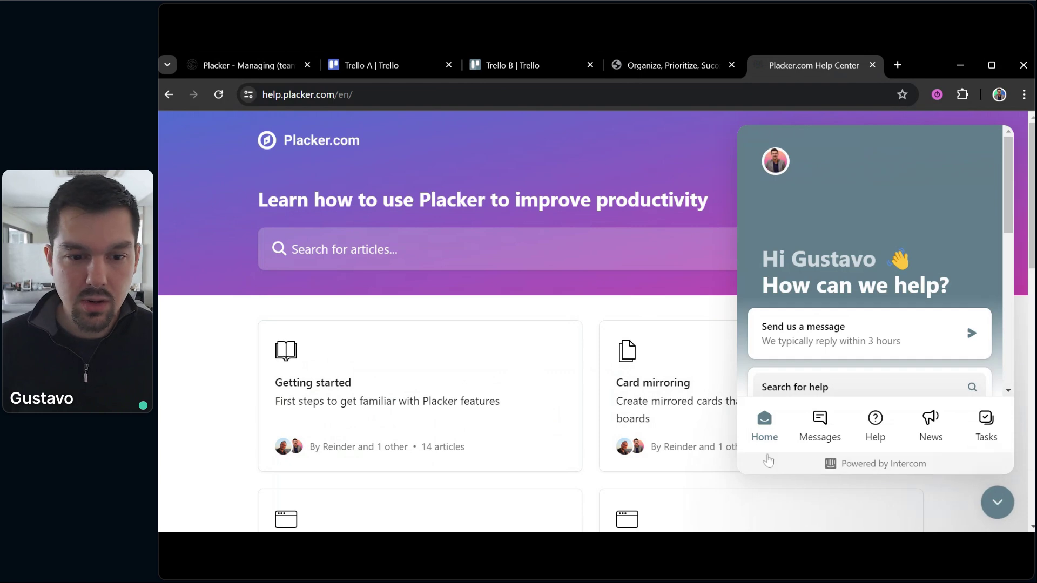
{"action": "left_click", "coordinate": [823, 425]}
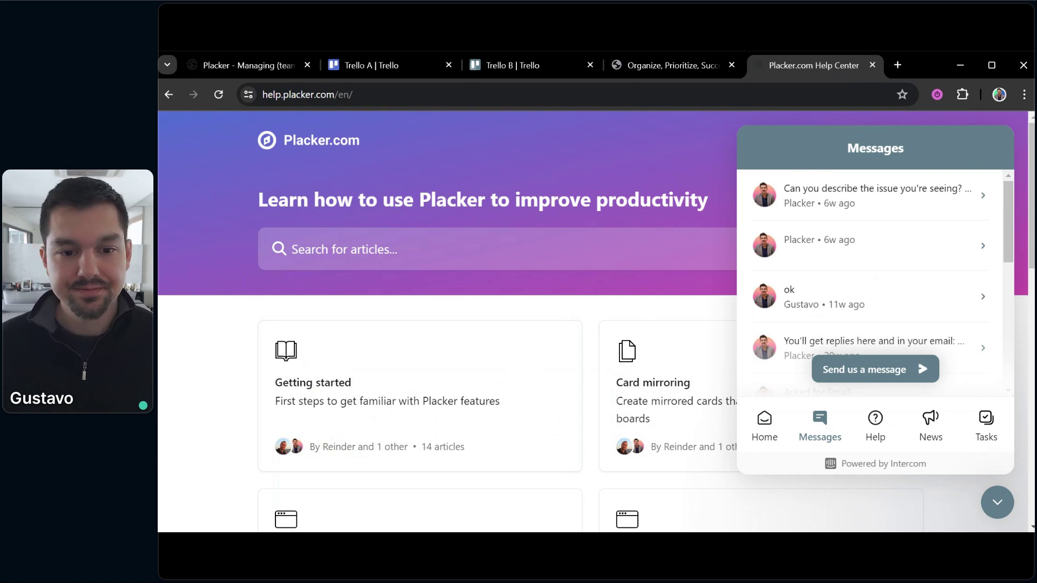
{"action": "left_click", "coordinate": [997, 502]}
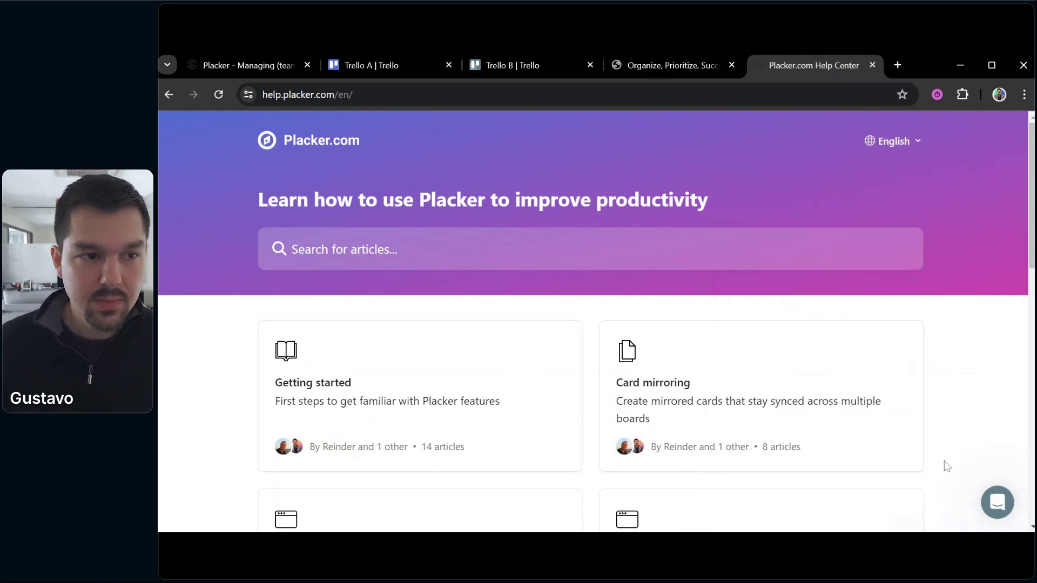
{"action": "left_click", "coordinate": [240, 66]}
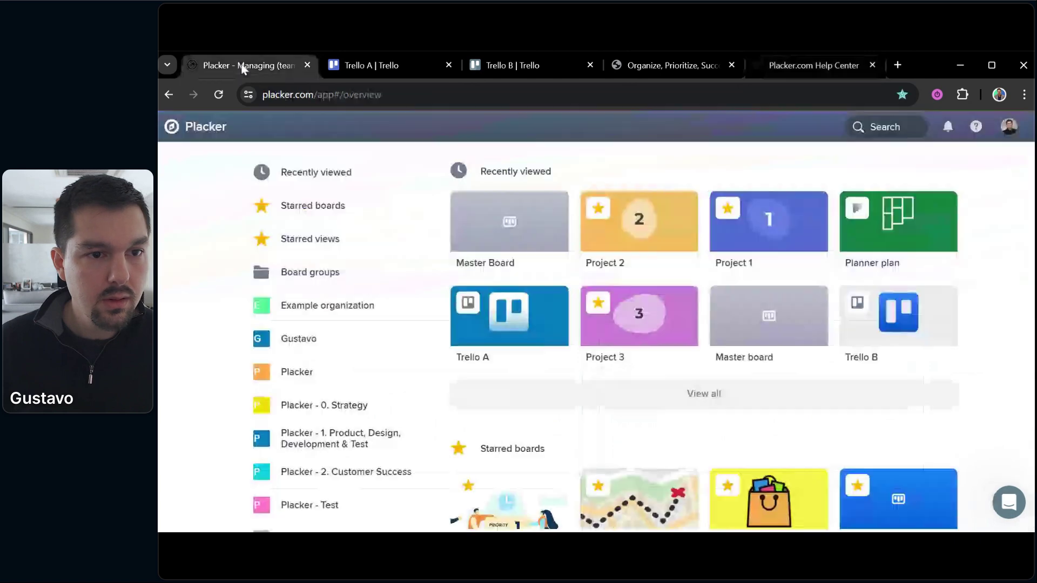